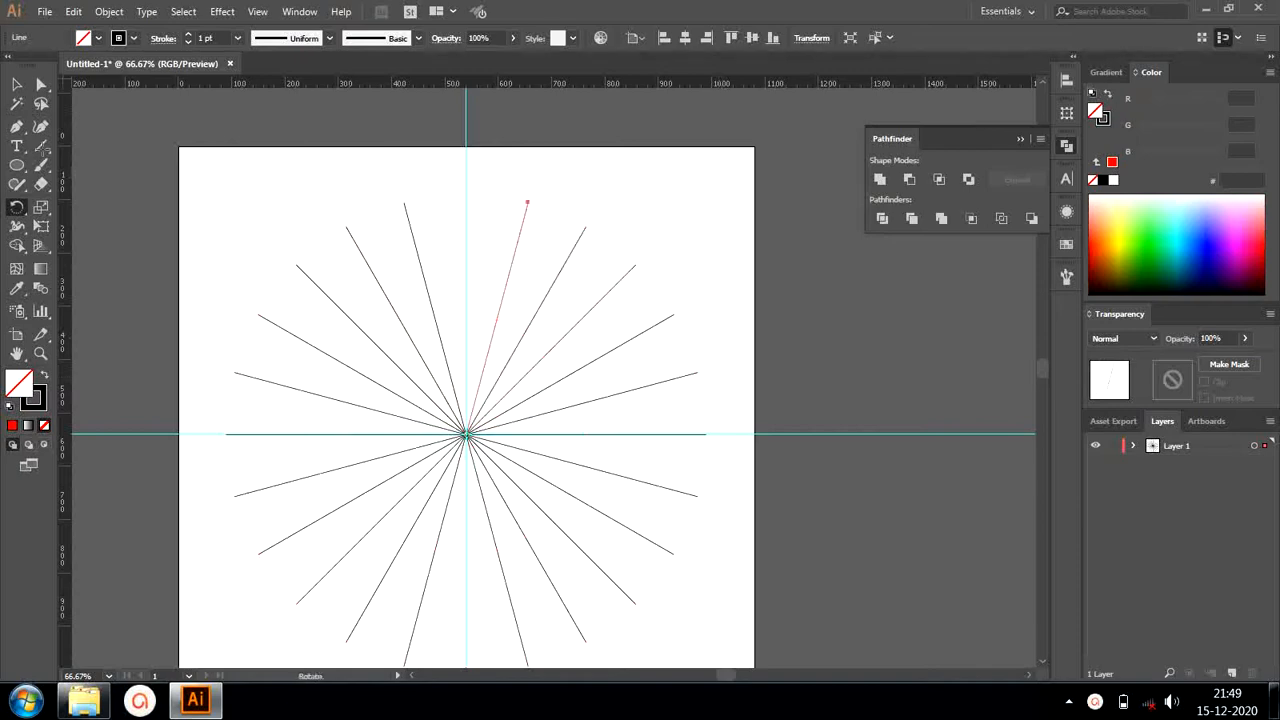
Deselect the artwork, lock Layer 1 with the radial lines, and add a new layer above it.
click(17, 82)
scroll(320, 206, down, 4)
click(1113, 446)
click(1231, 675)
scroll(648, 285, up, 2)
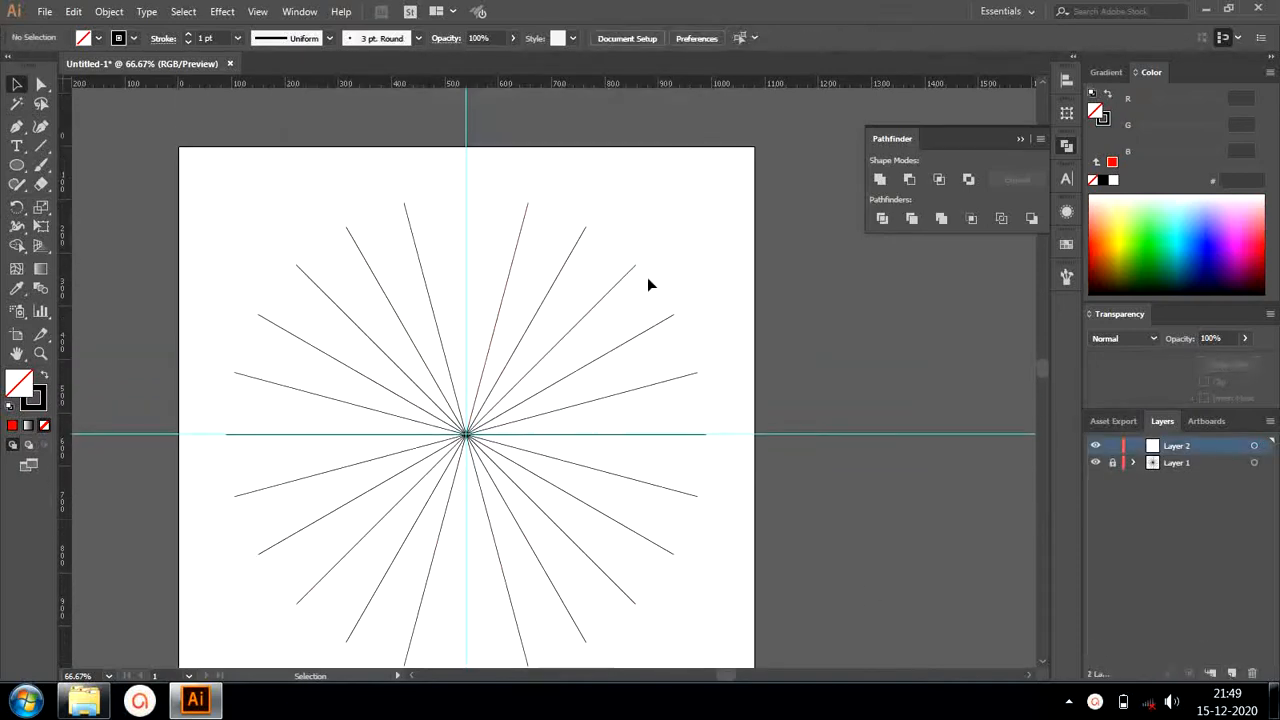
Draw an unfilled circle about 272 px wide from the guide intersection with a light orange 3 pt stroke, and deselect it.
click(17, 165)
click(133, 38)
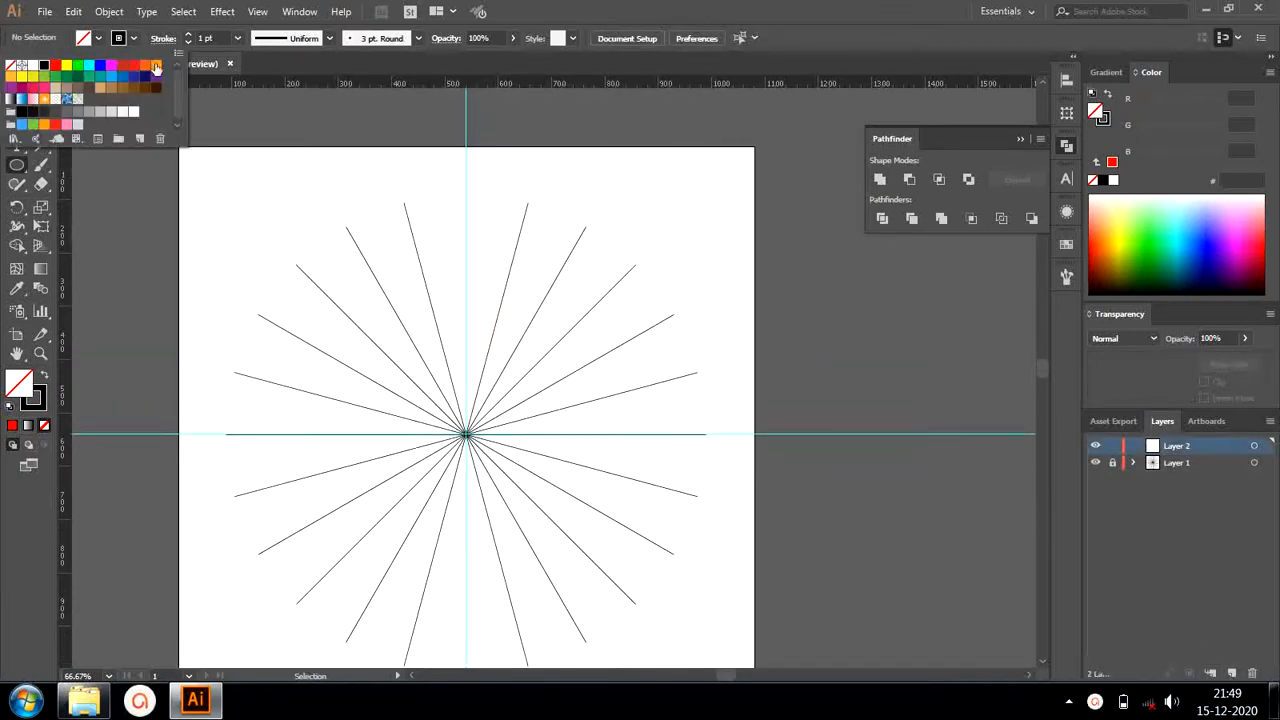
click(152, 69)
click(188, 34)
click(188, 34)
drag(466, 434, 538, 488)
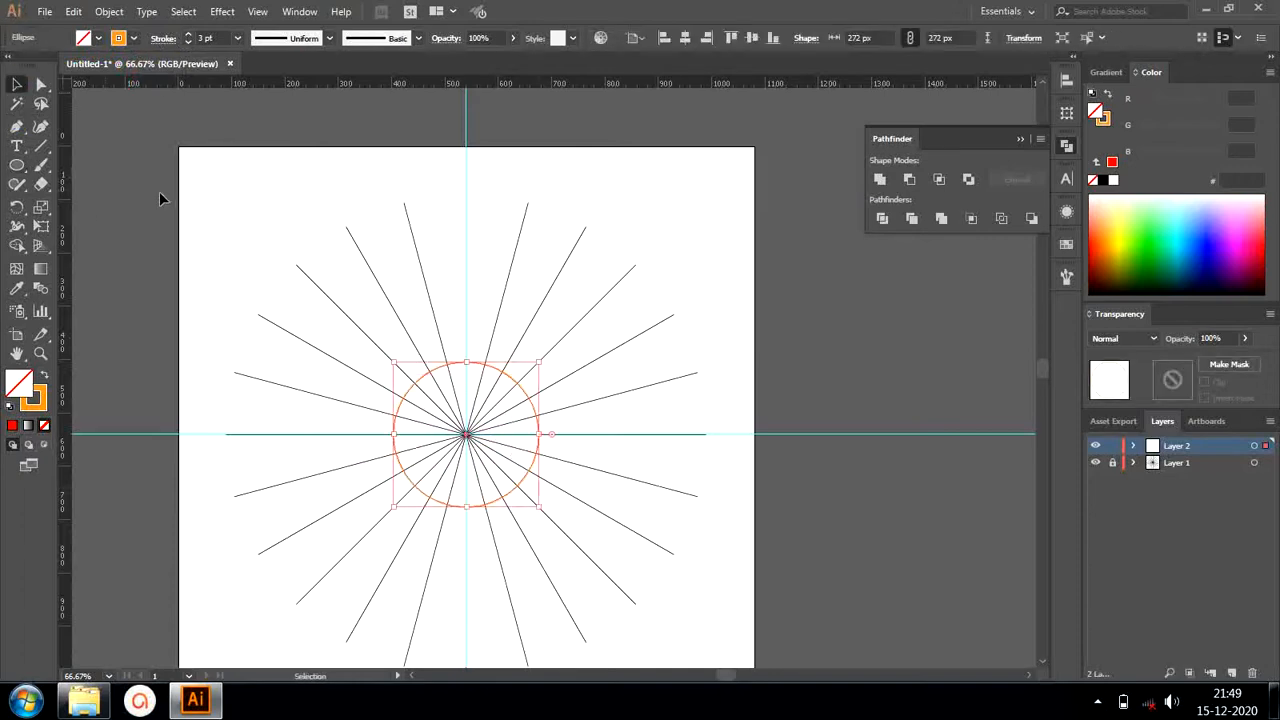
key(ctrl+shift+a)
key(v)
Draw a larger concentric circle about 338 px wide with a darker orange 10 pt stroke.
click(133, 40)
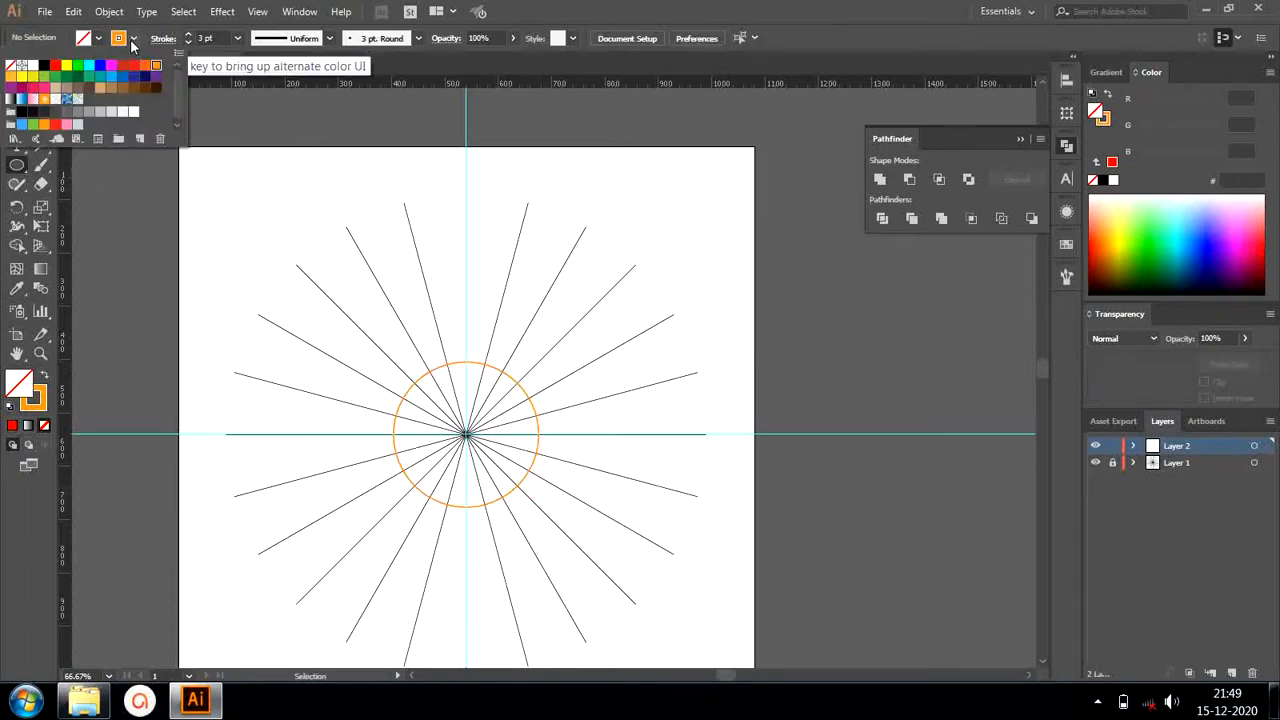
click(141, 69)
click(133, 40)
click(188, 35)
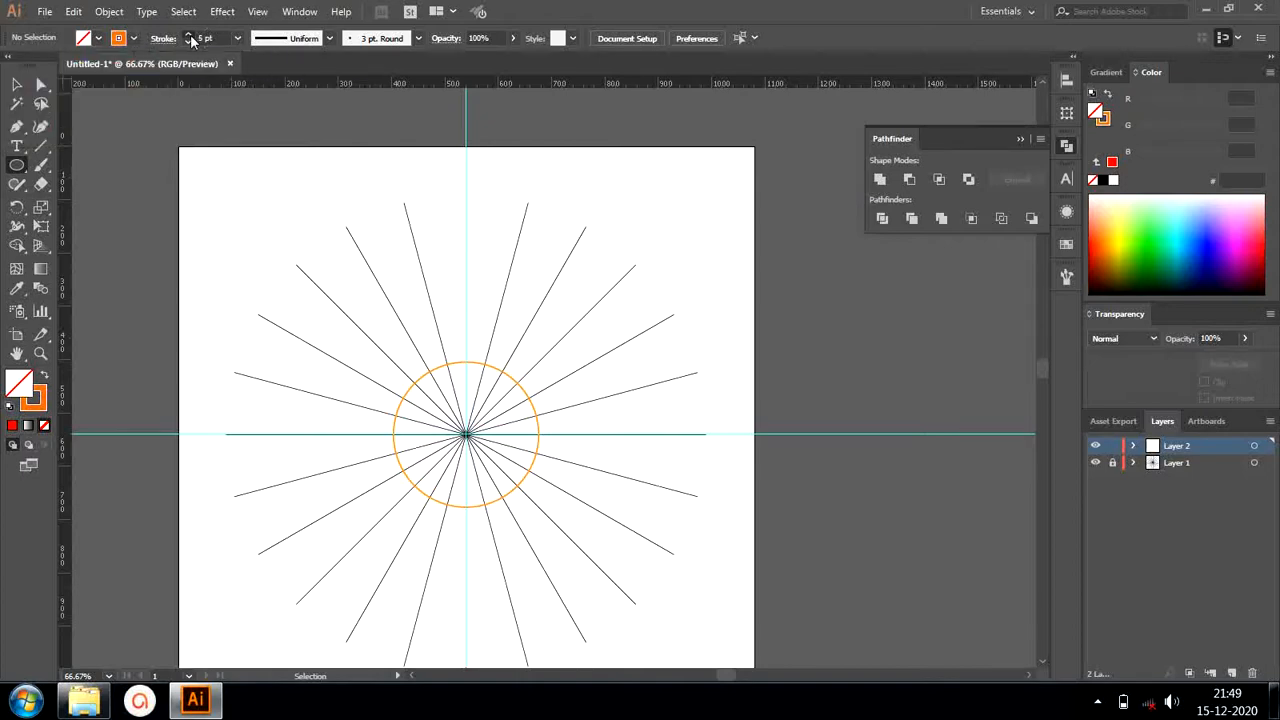
drag(466, 434, 558, 525)
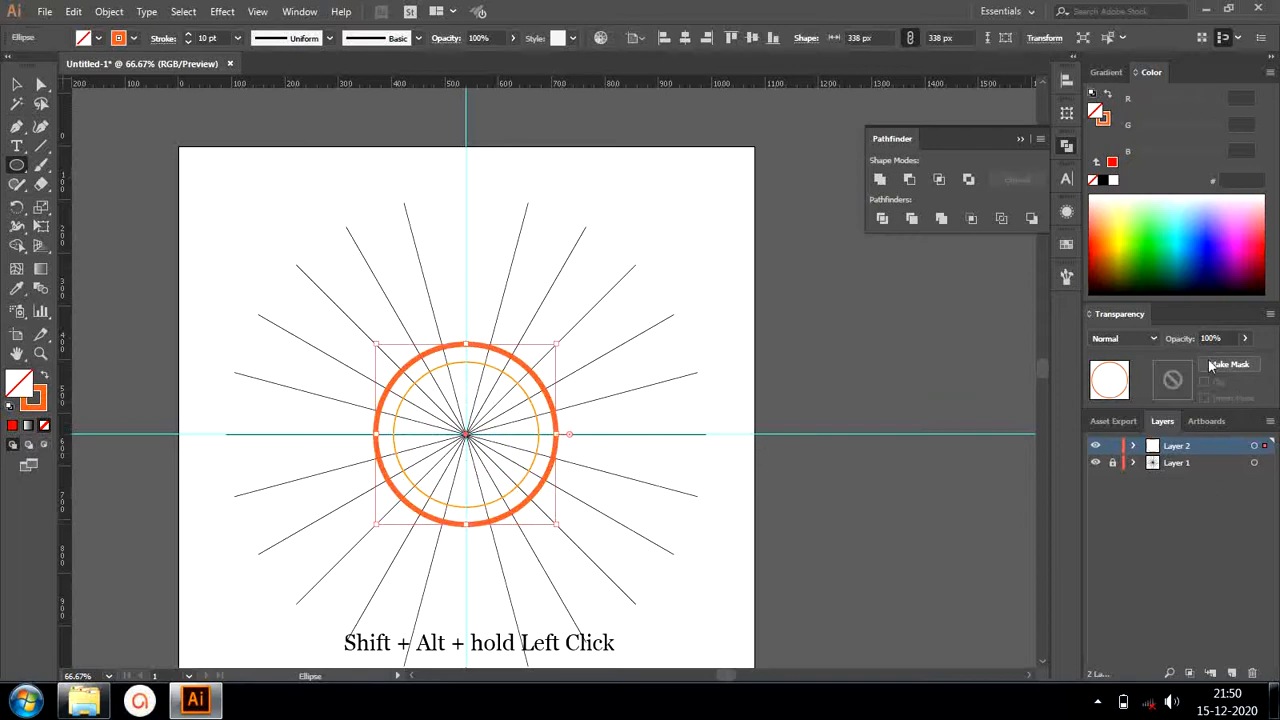
Set the 10 pt orange ring's opacity to 70% and align its stroke to the outside, then deselect it.
key(Return)
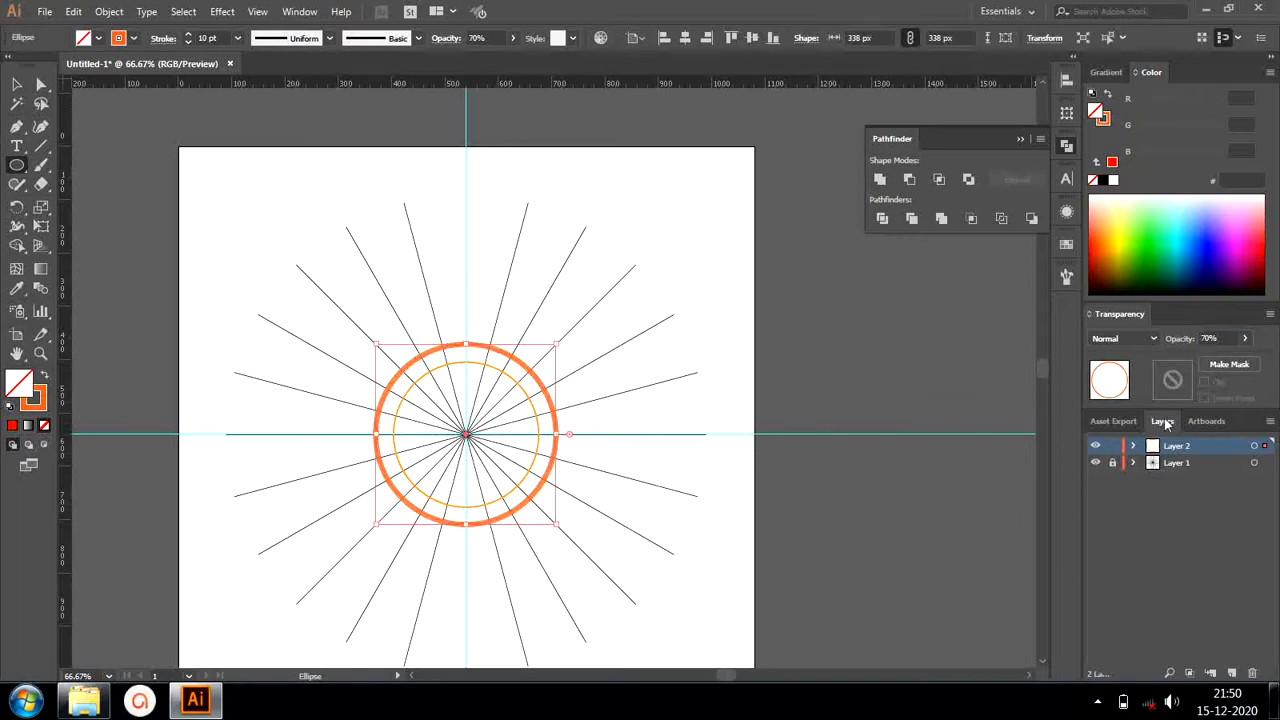
click(163, 39)
click(95, 123)
click(132, 34)
click(16, 85)
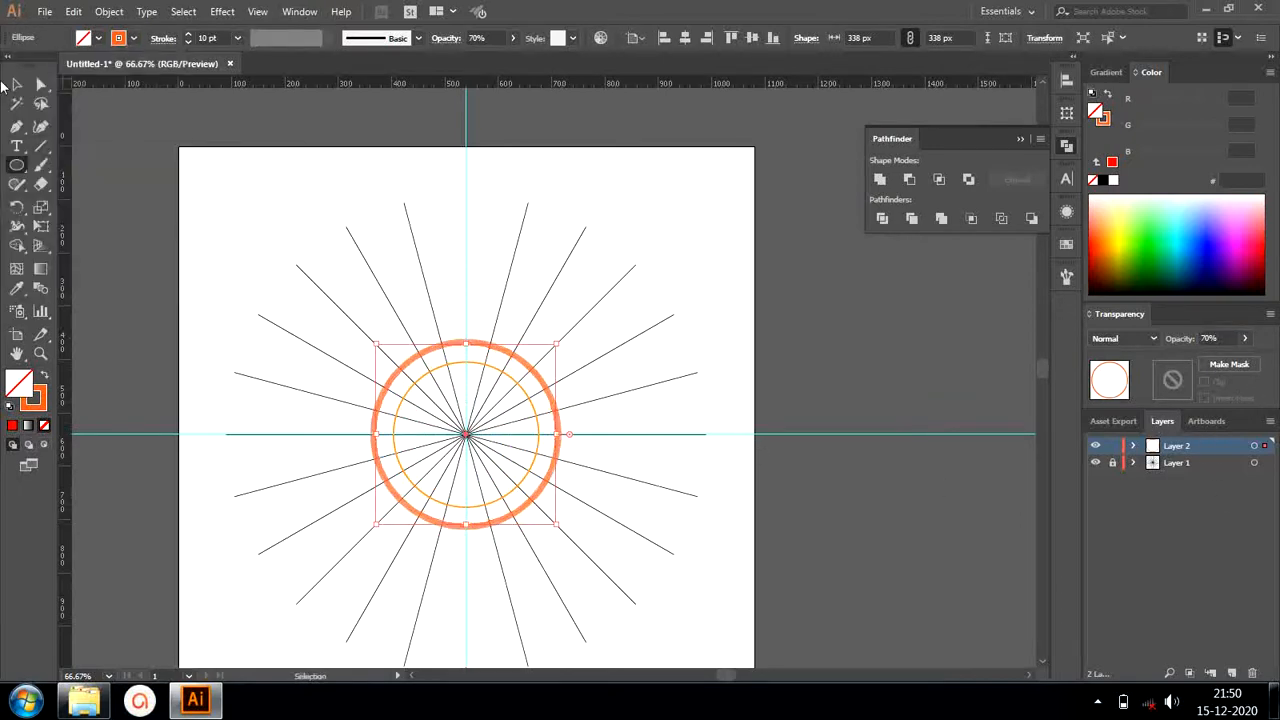
click(191, 225)
Draw a third concentric circle about 364 px wide with a dark orange 15 pt stroke at 100% opacity.
key(l)
click(134, 38)
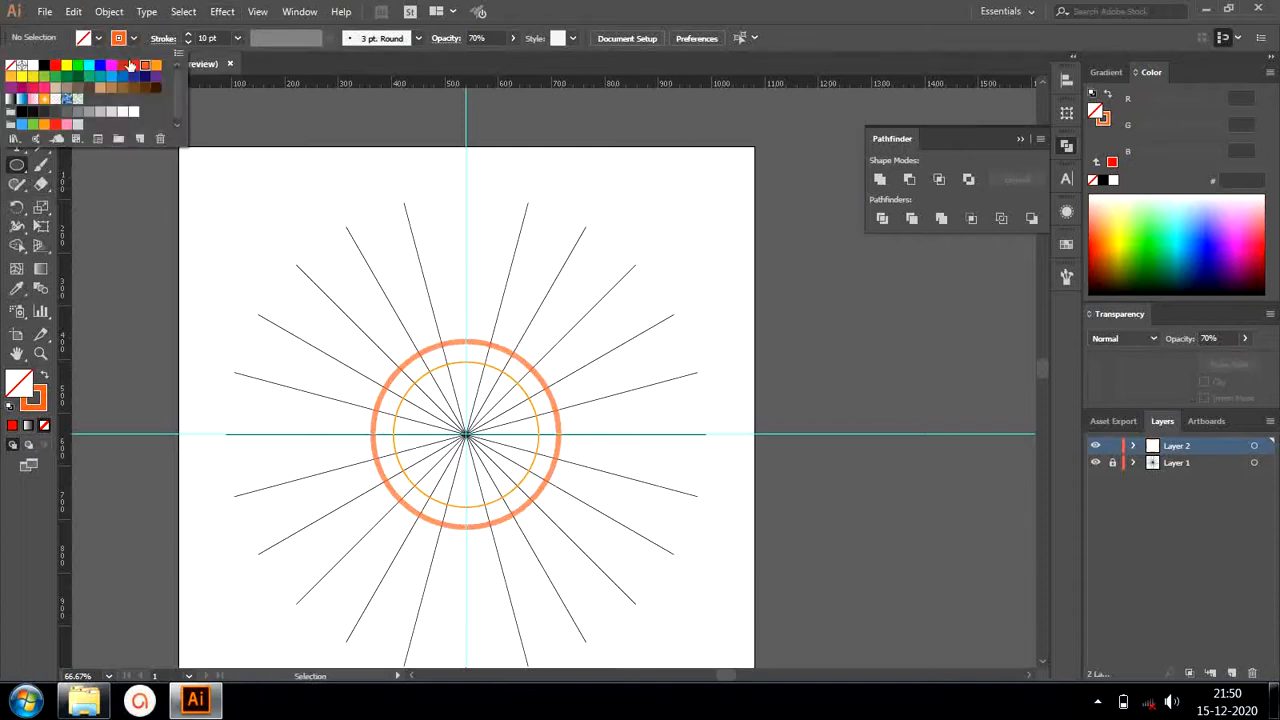
click(208, 37)
click(208, 37)
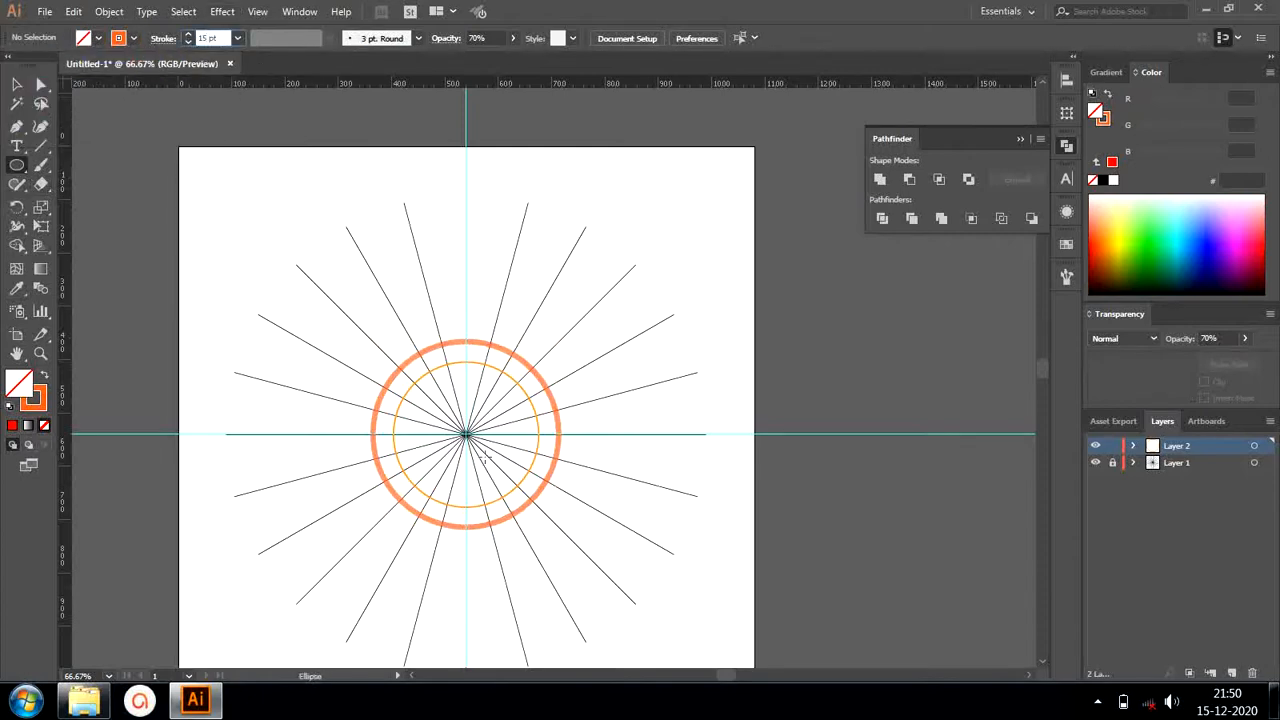
key(Return)
drag(466, 433, 565, 508)
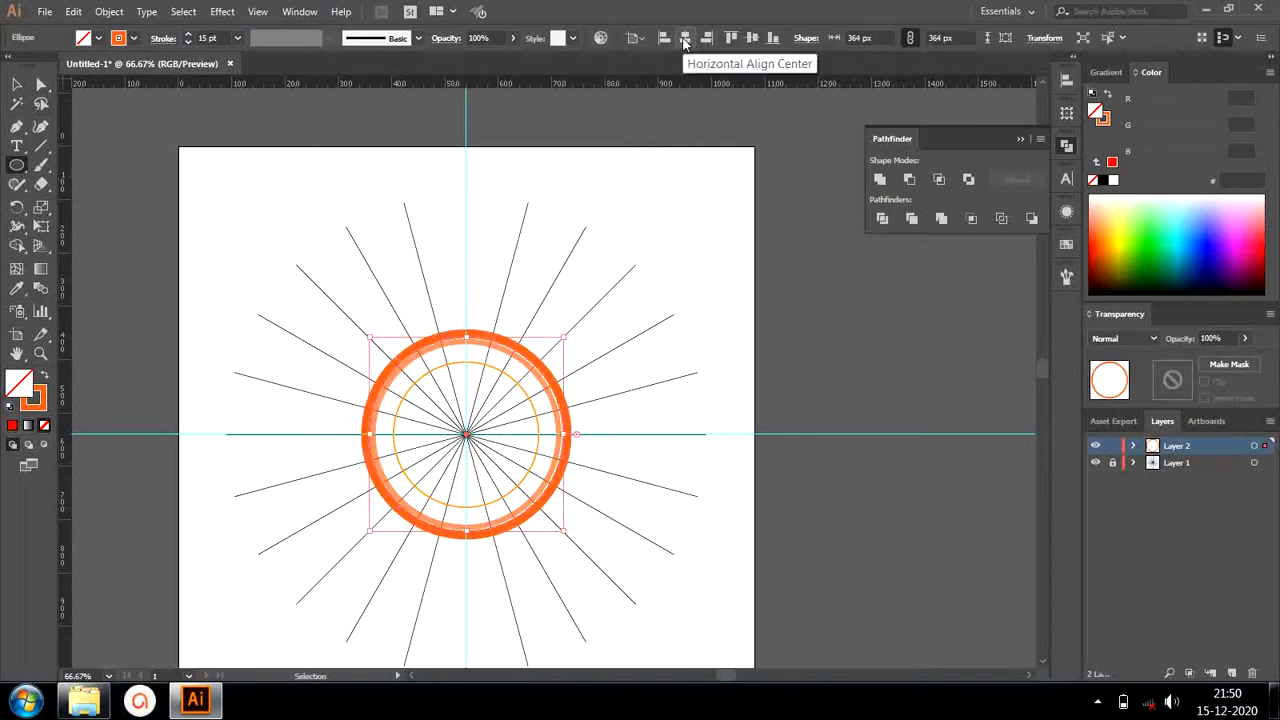
Shrink the 15 pt orange ring in small steps to about 360 px so it fits against the semi-transparent ring.
key(Down)
key(Down)
key(Down)
key(Down)
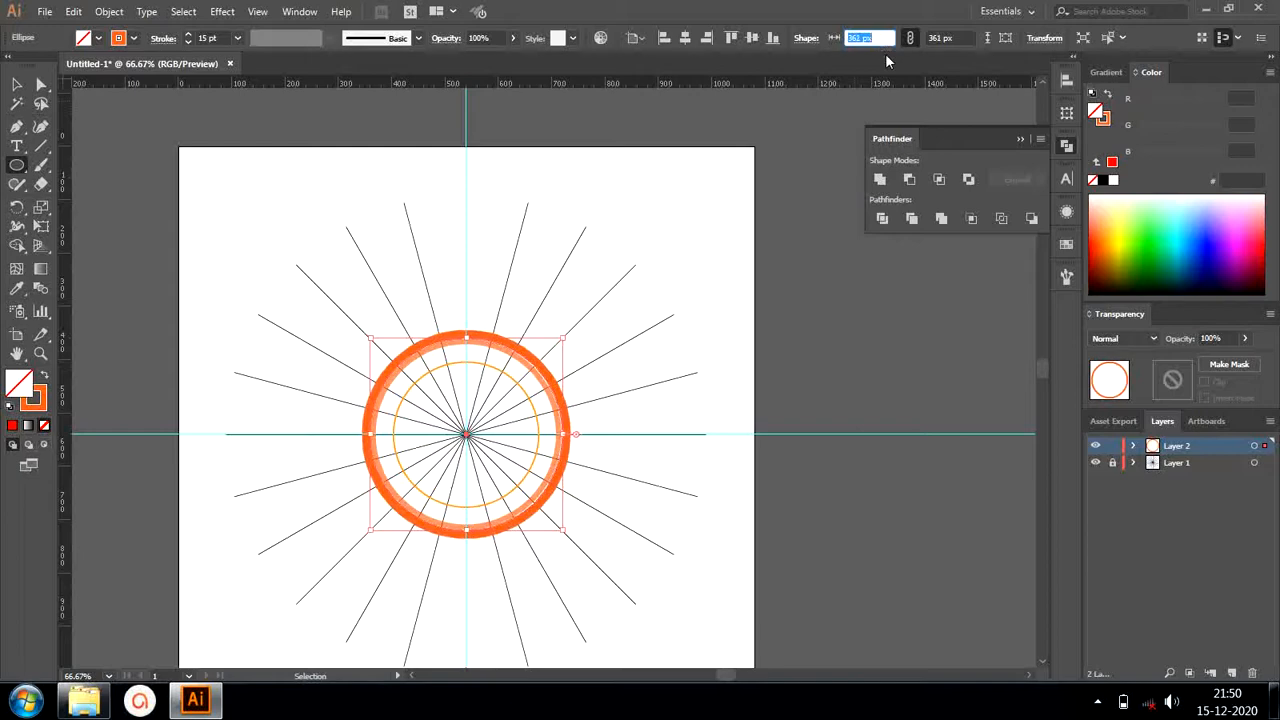
click(16, 85)
click(250, 205)
click(463, 345)
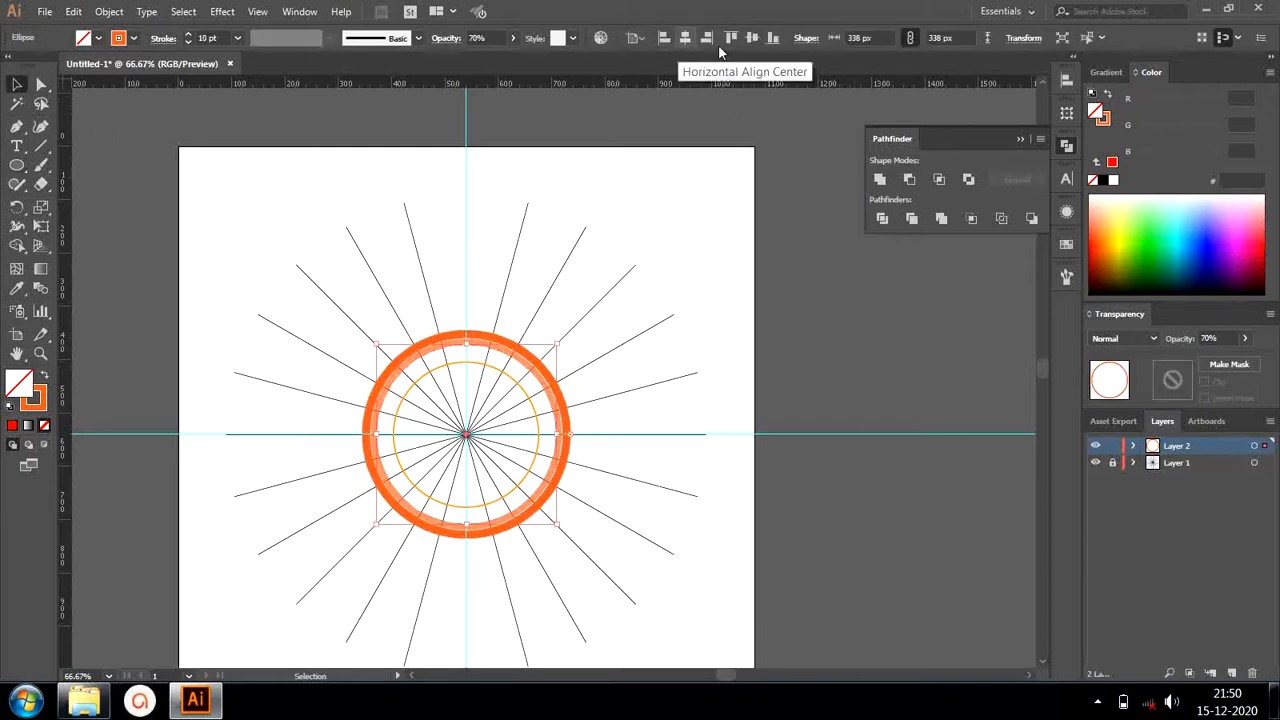
click(872, 37)
key(Down)
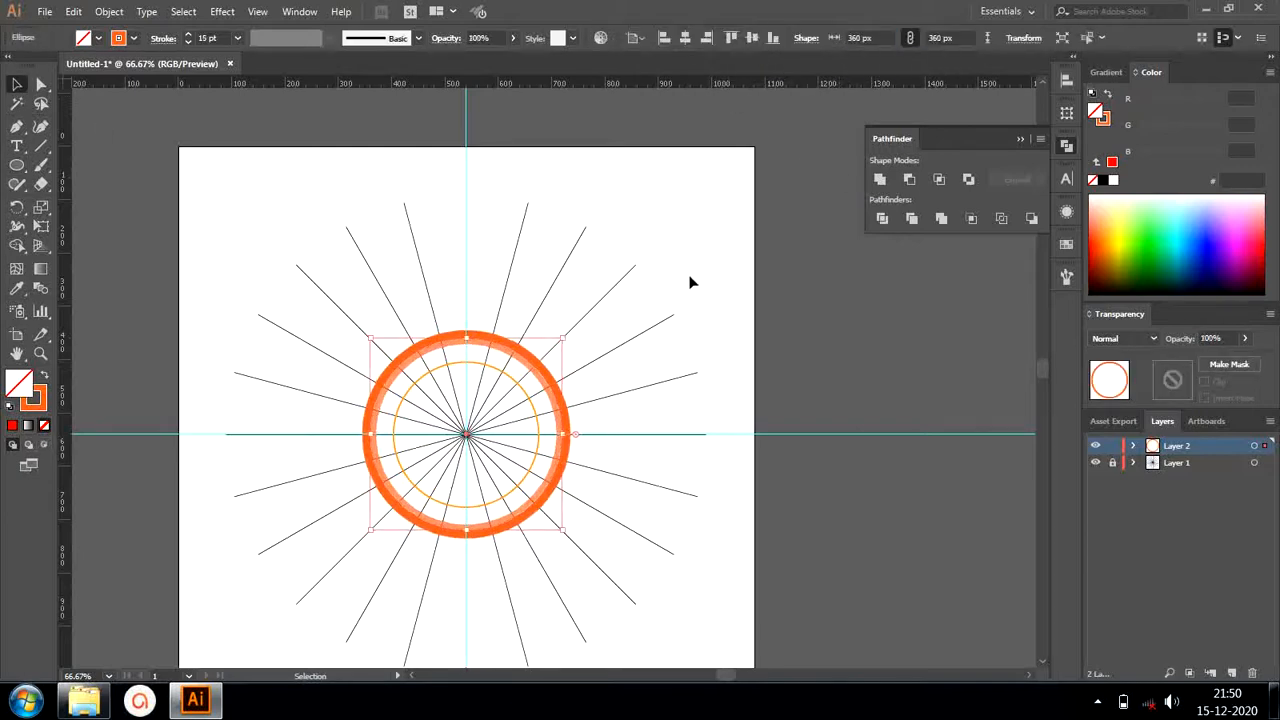
click(690, 277)
click(564, 412)
click(857, 37)
key(Down)
click(580, 300)
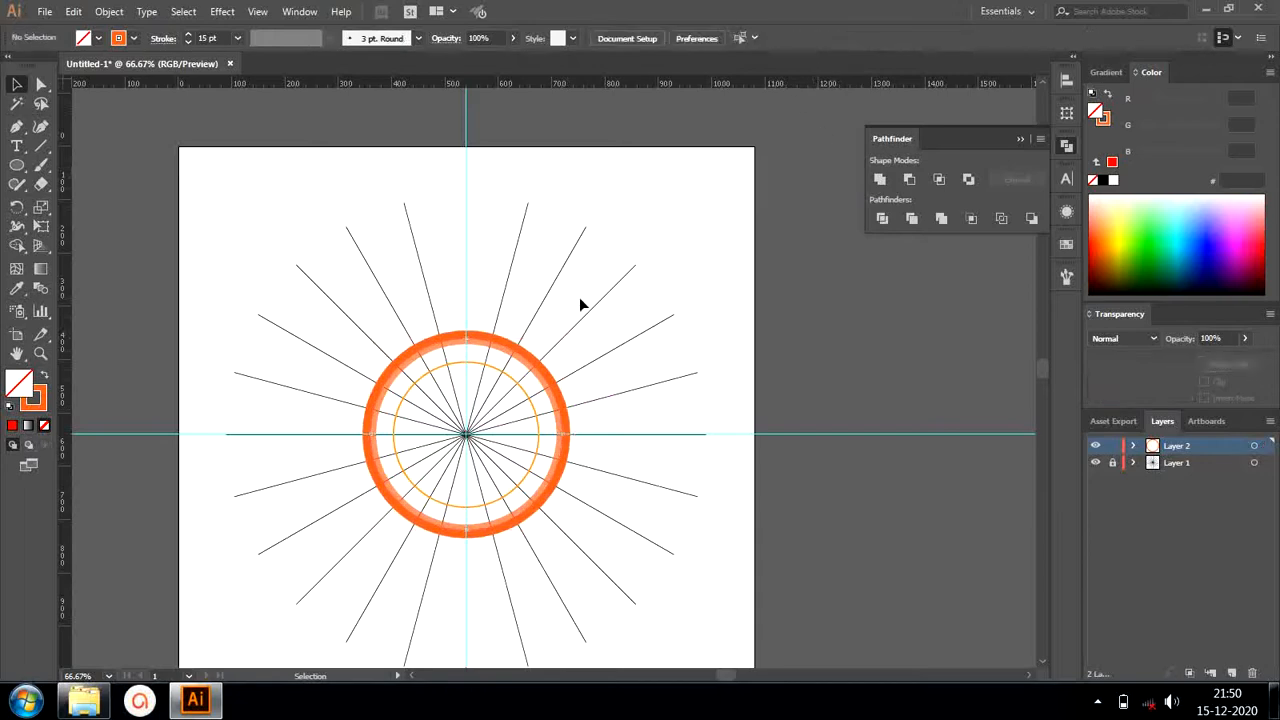
Draw a concentric circle about 390 px wide with a black 5 pt stroke around the orange rings.
click(16, 168)
click(121, 38)
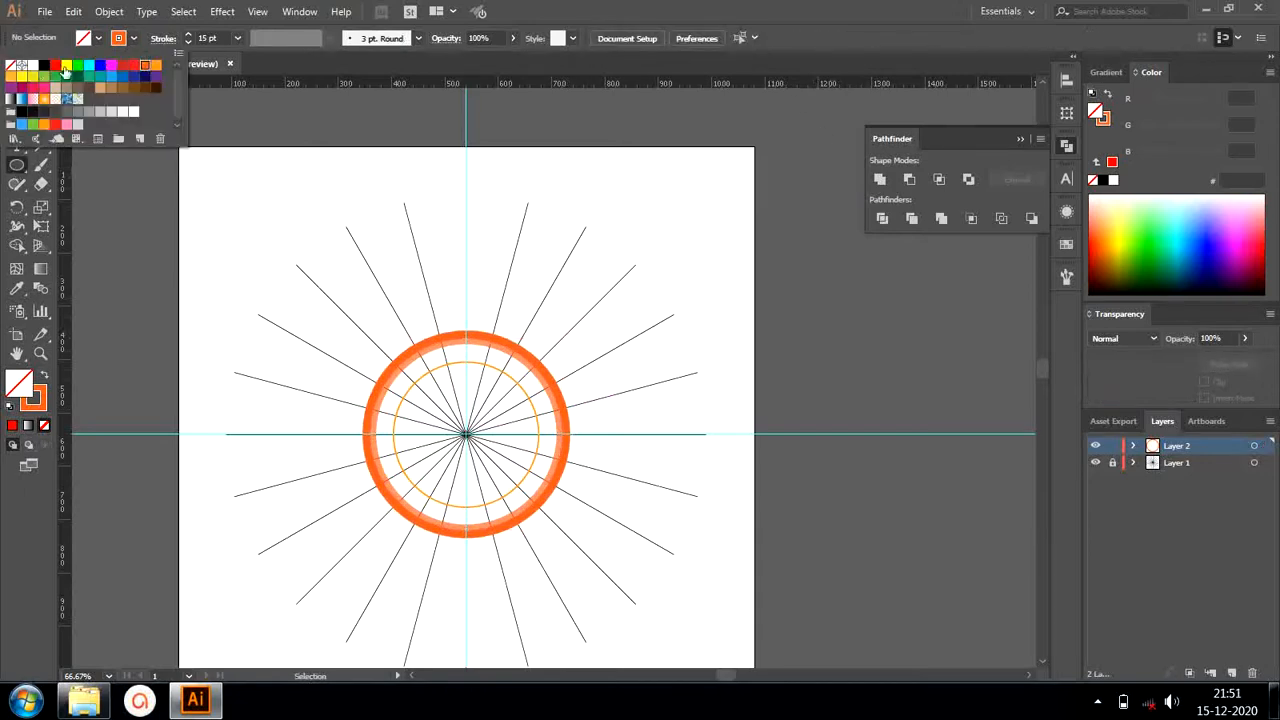
click(43, 62)
text(5)
key(Return)
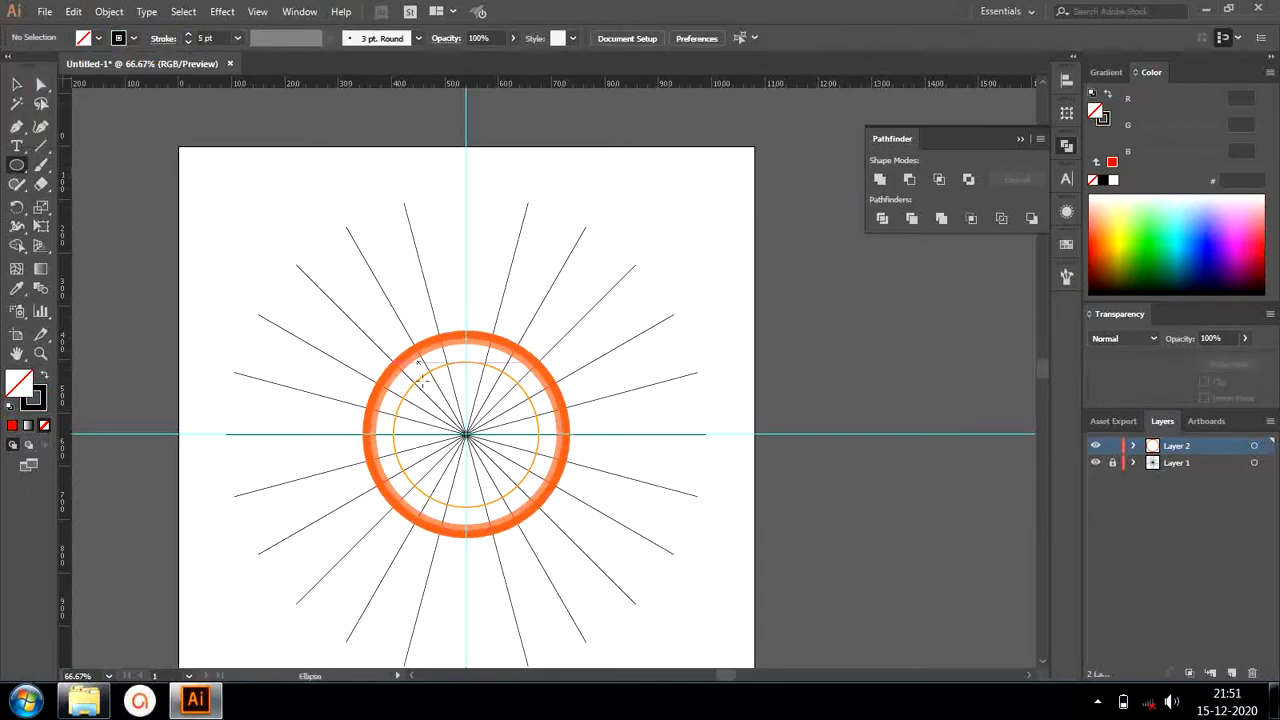
drag(466, 434, 531, 540)
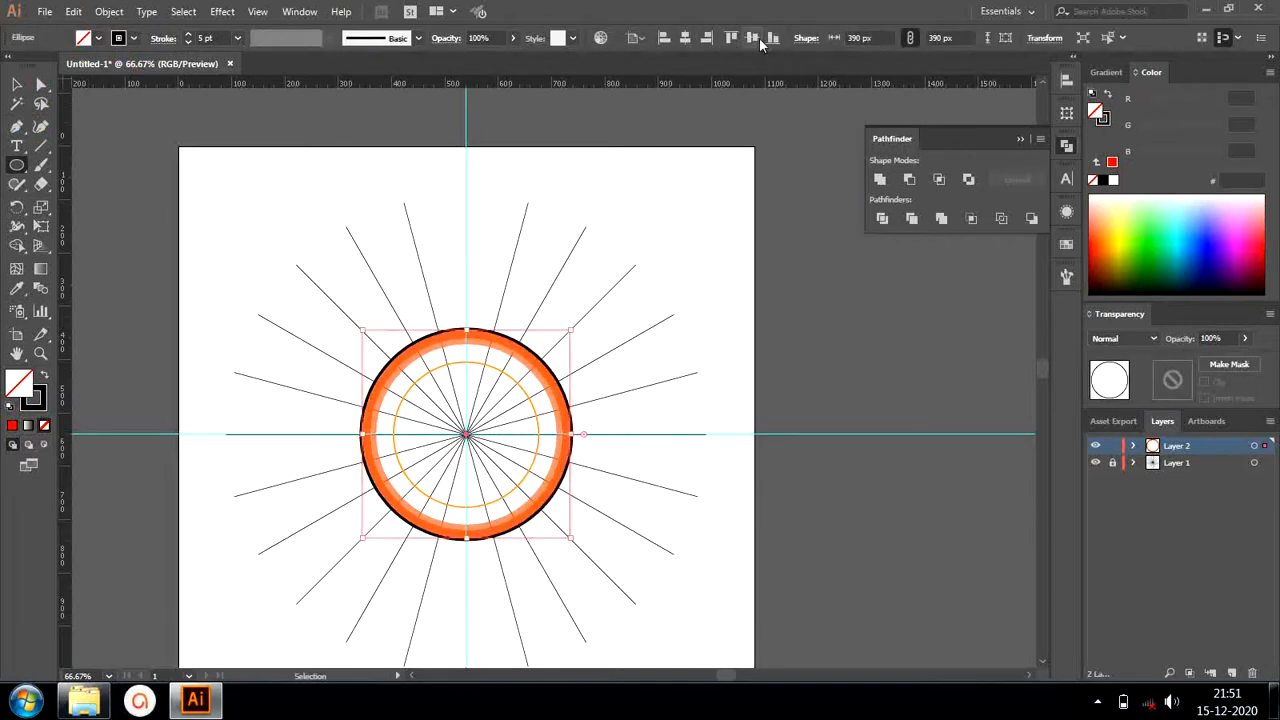
Create a copy of the black circle with Offset Path using a 5 px offset.
click(14, 86)
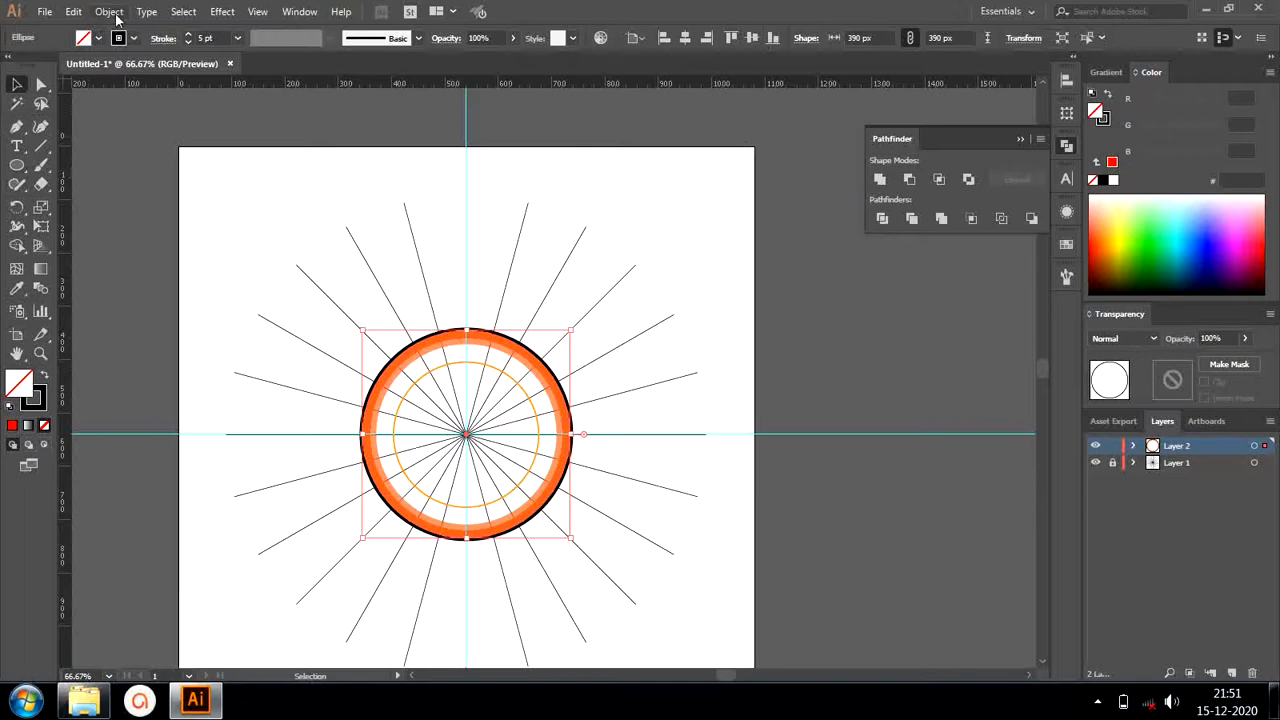
click(109, 12)
mouse_move(163, 397)
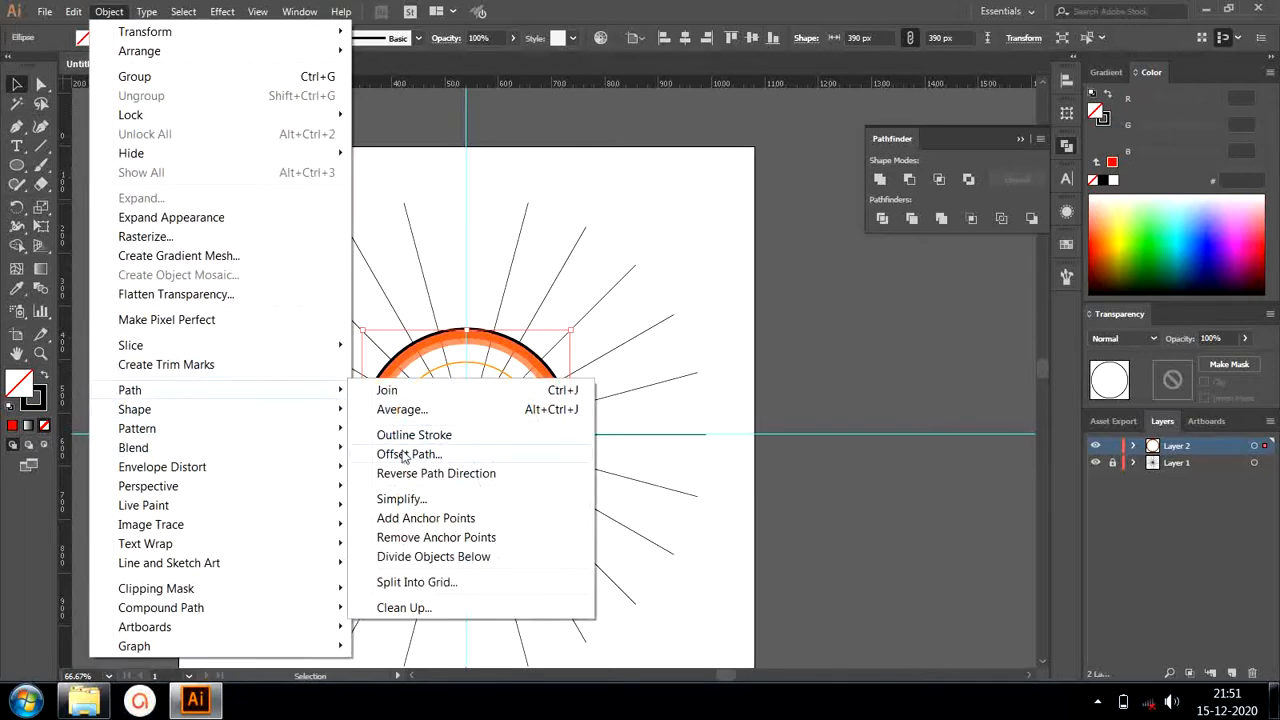
click(405, 455)
text(5)
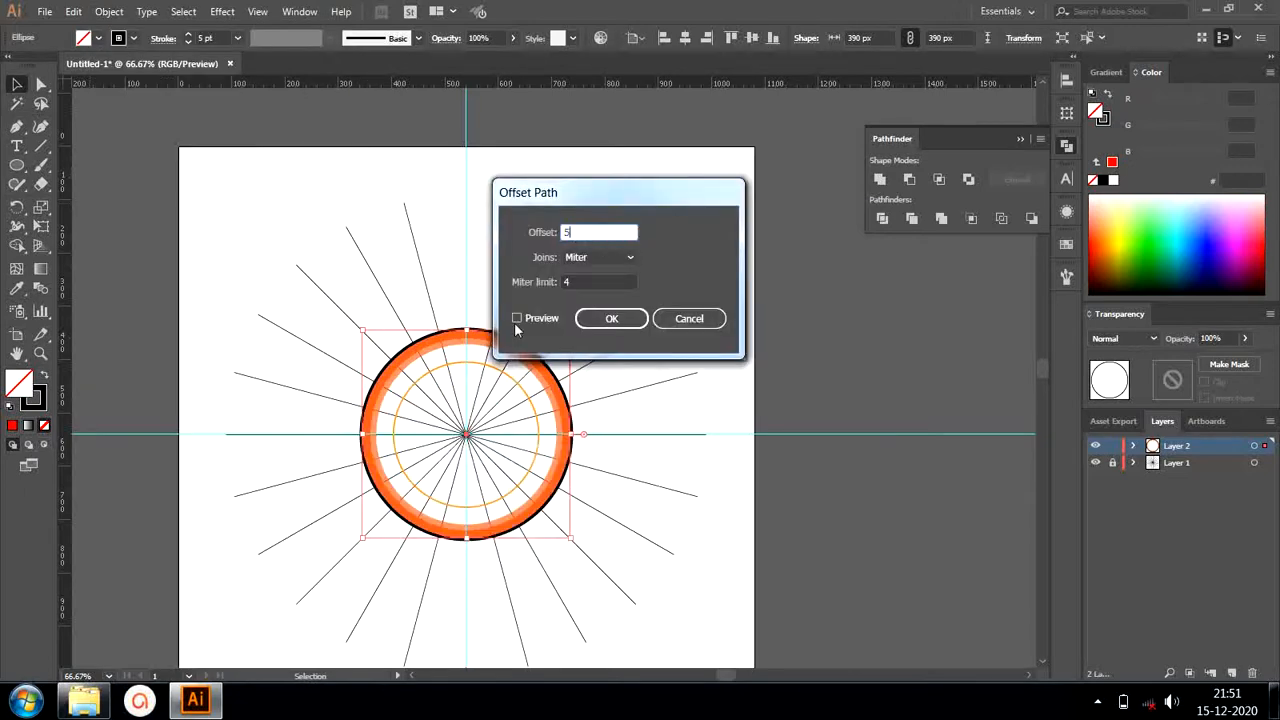
click(530, 320)
click(611, 318)
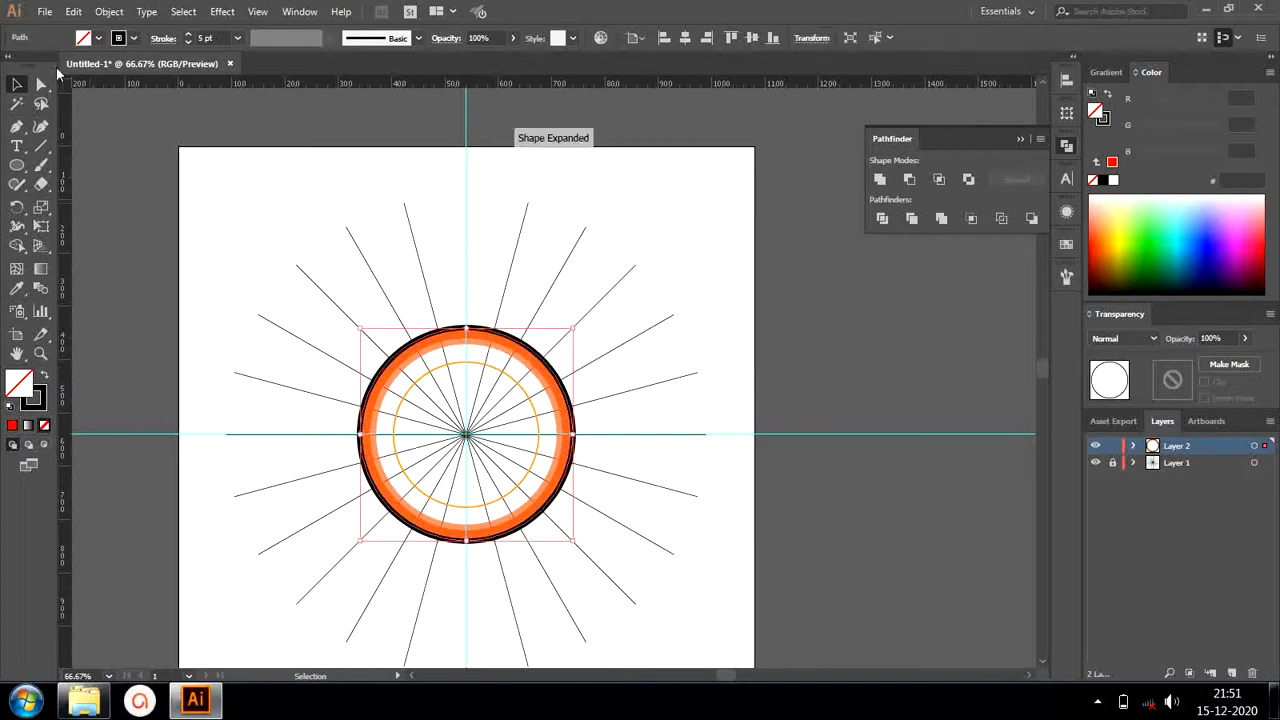
Change the stroke colour of the new offset ring to grey.
click(85, 38)
click(85, 117)
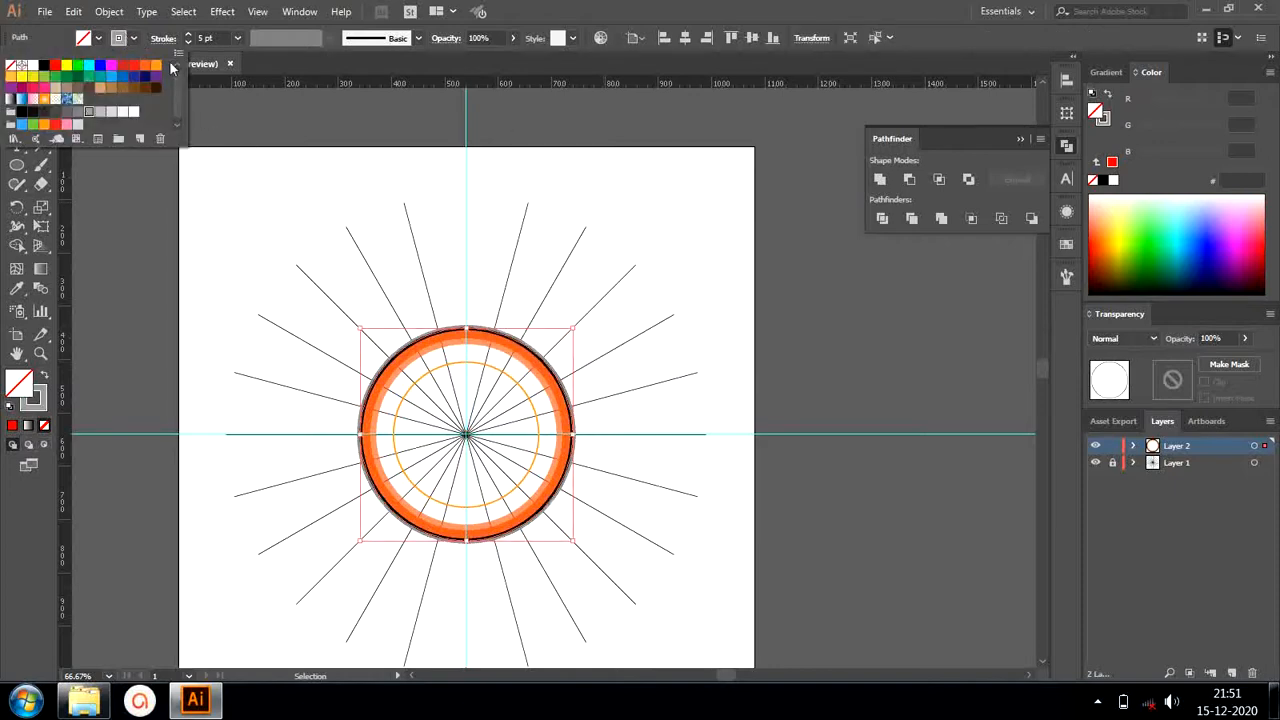
click(134, 38)
Select the grey ring and create another ring outside it with a 5 px Offset Path.
click(432, 324)
click(434, 331)
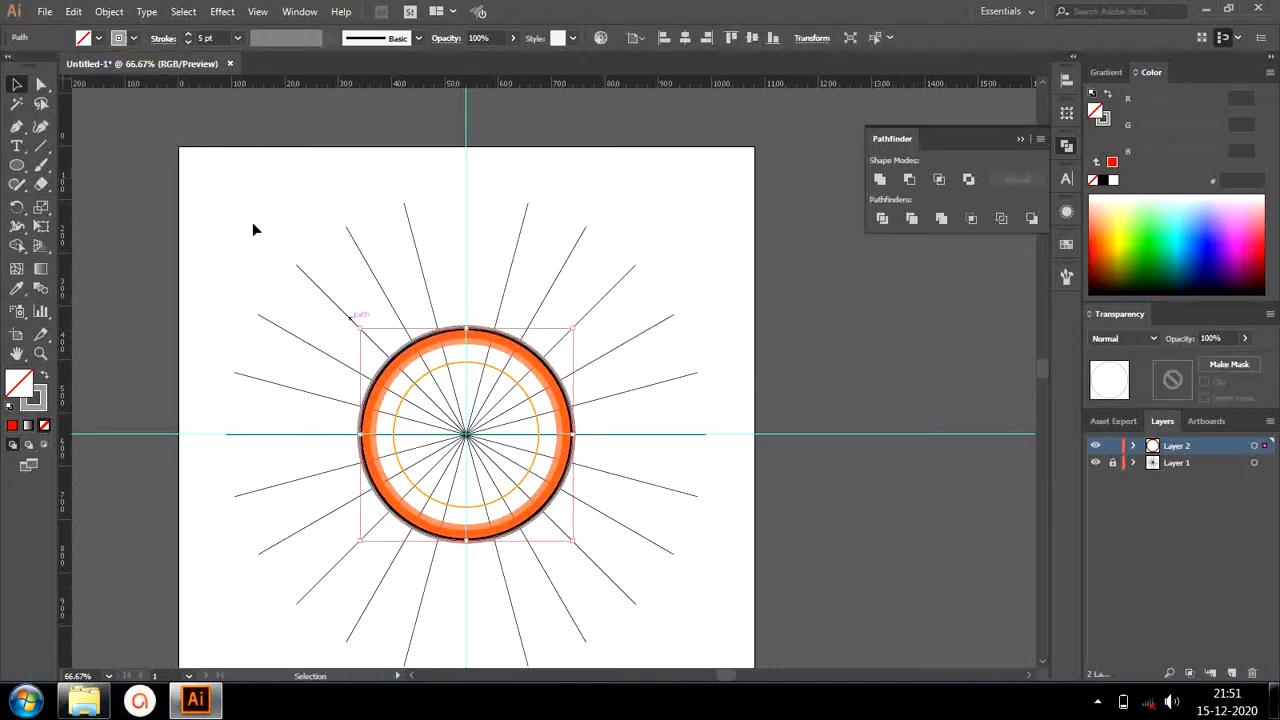
click(460, 300)
click(444, 338)
click(109, 11)
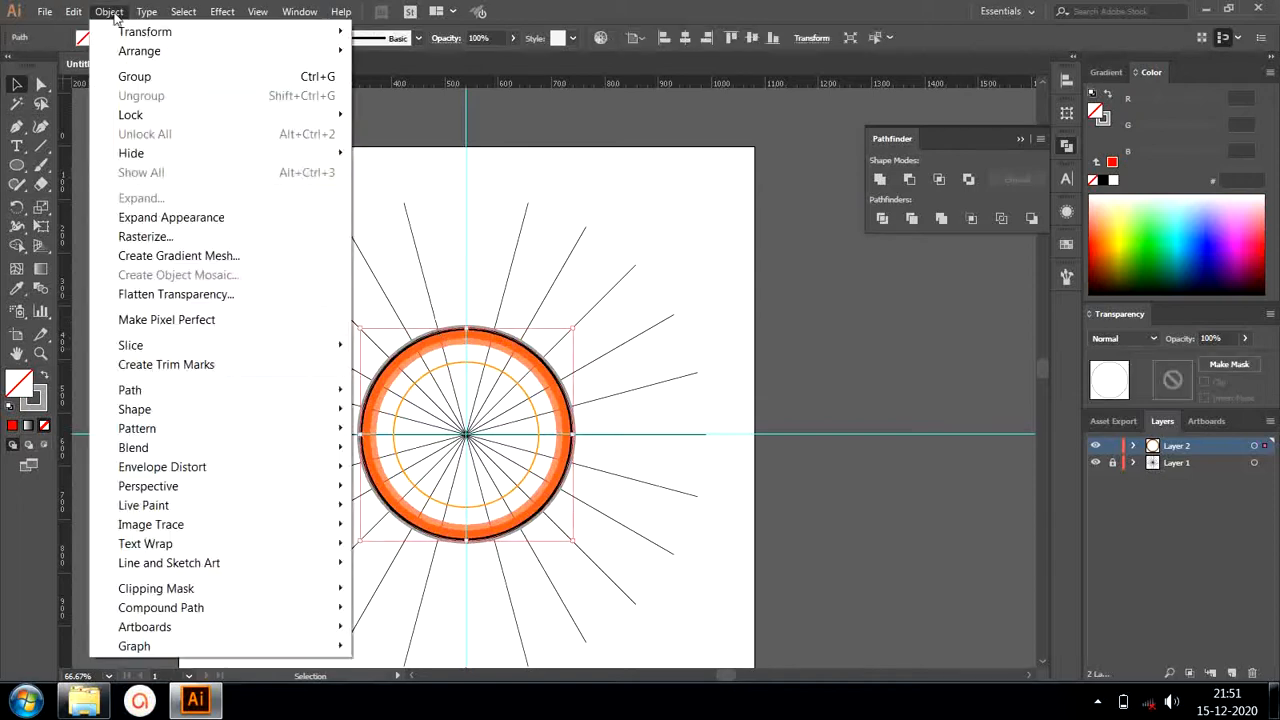
mouse_move(130, 390)
click(545, 470)
click(537, 316)
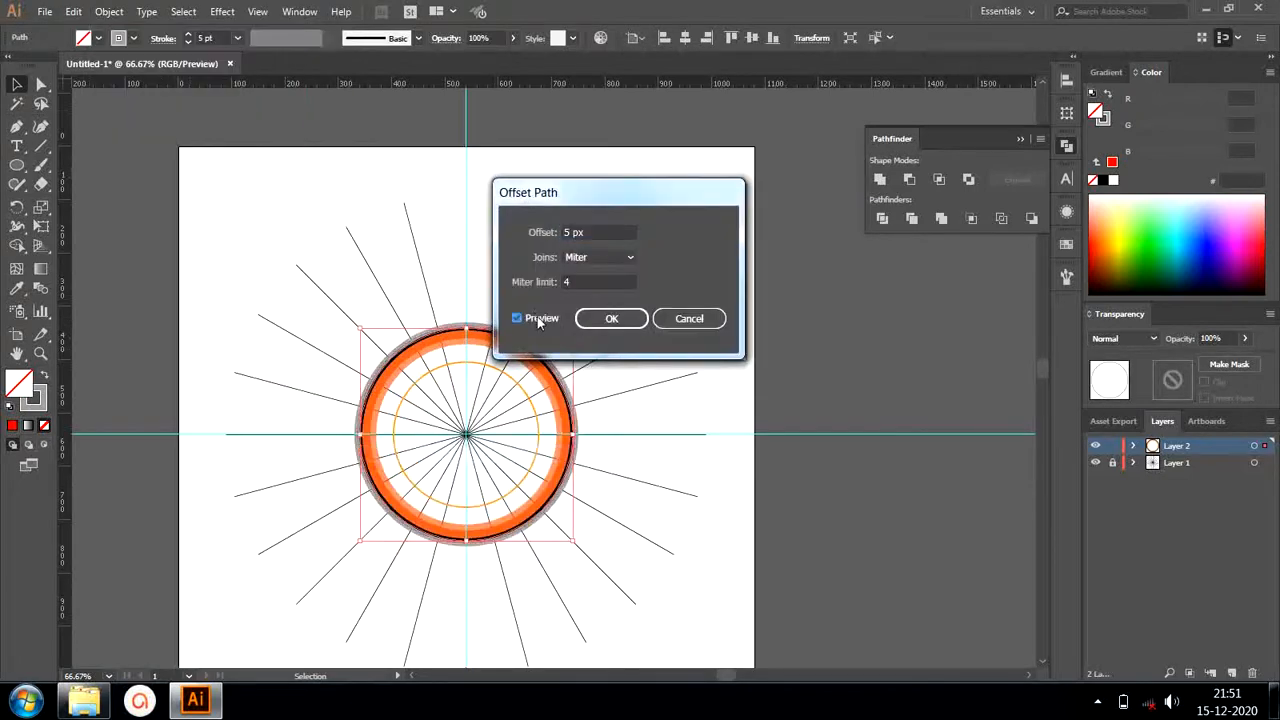
click(611, 318)
Give the outermost offset ring a black stroke and deselect it.
click(134, 38)
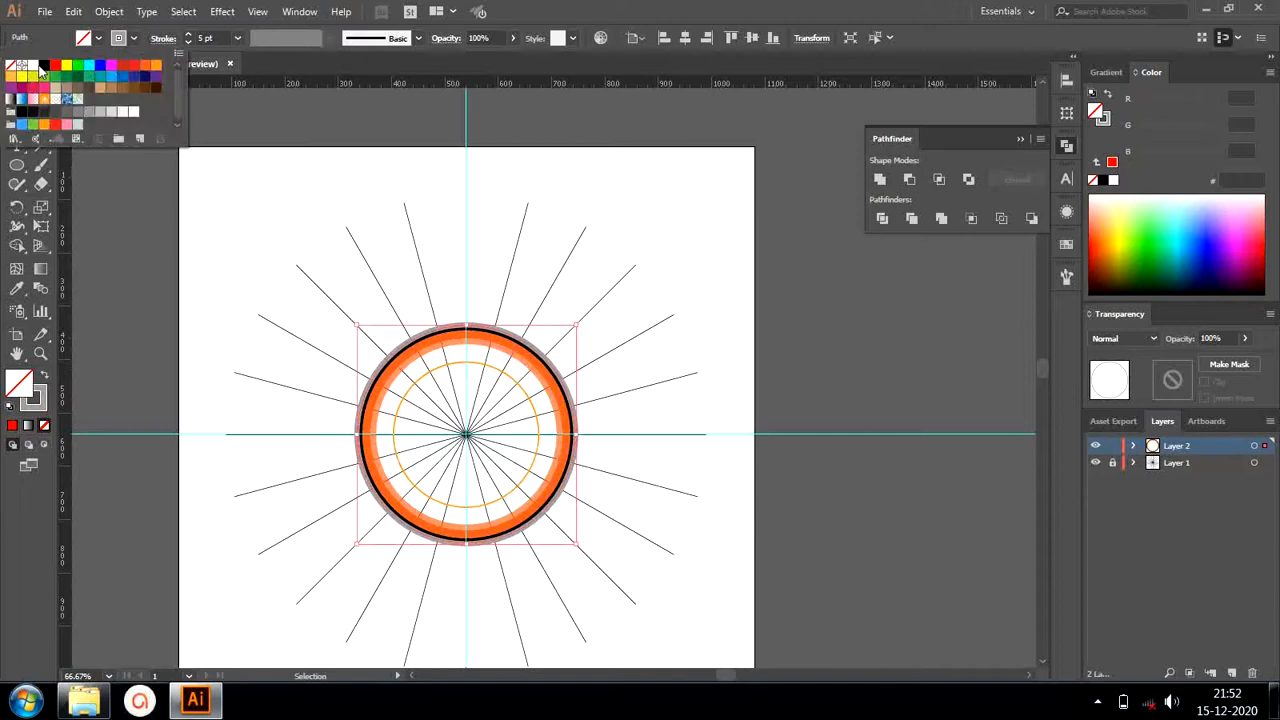
click(44, 66)
key(Escape)
click(628, 296)
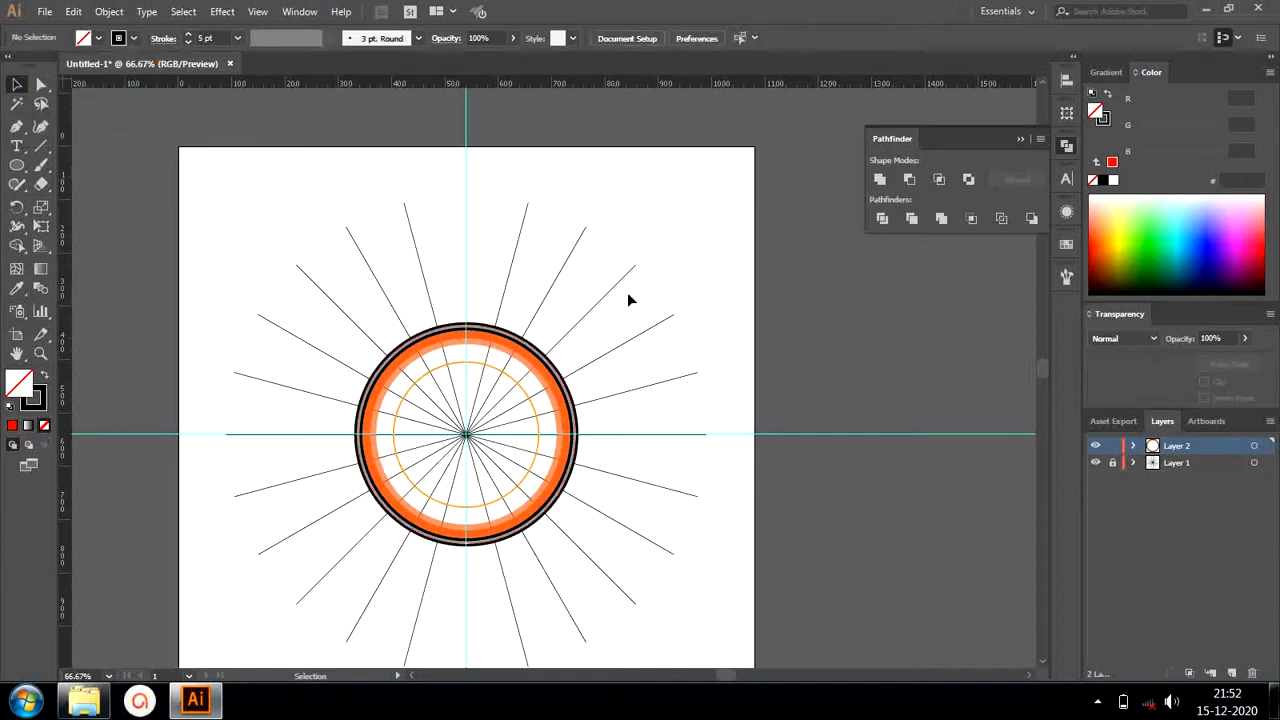
Draw a larger concentric circle about 498 px wide with the black 5 pt stroke, and deselect it.
click(18, 166)
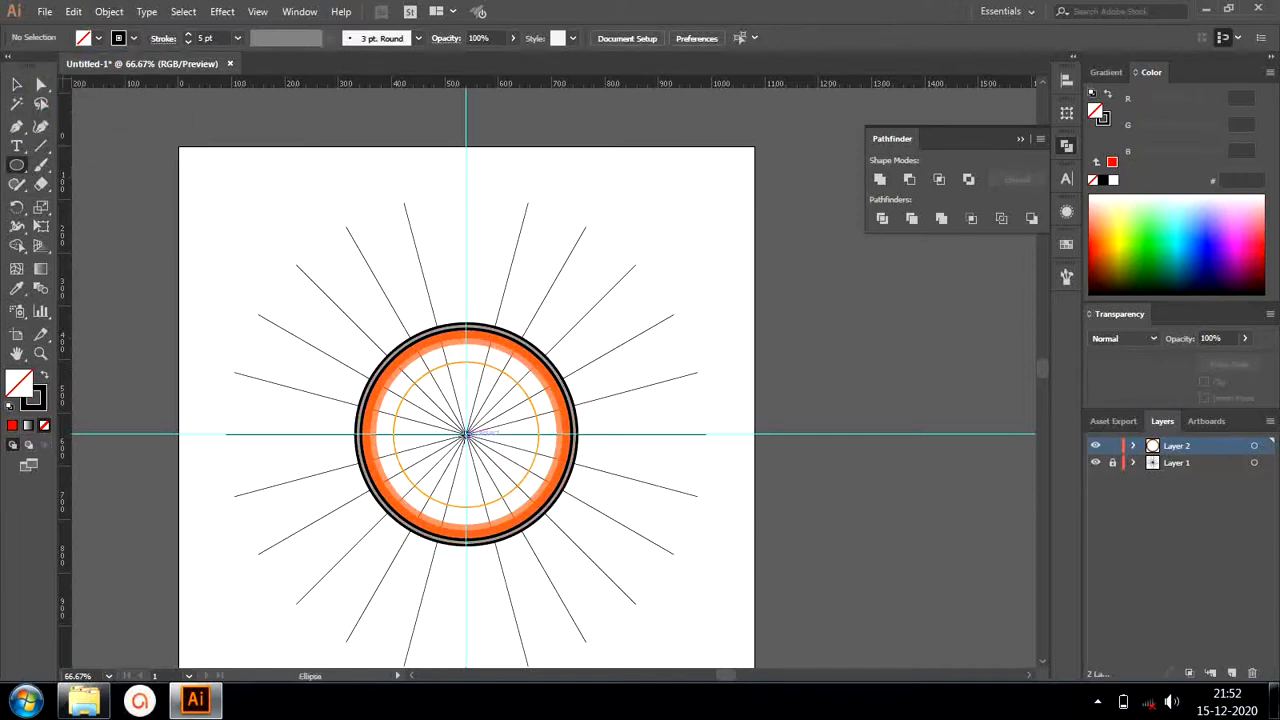
mouse_move(466, 433)
mouse_down()
mouse_move(563, 562)
mouse_move(588, 578)
mouse_move(599, 566)
mouse_up()
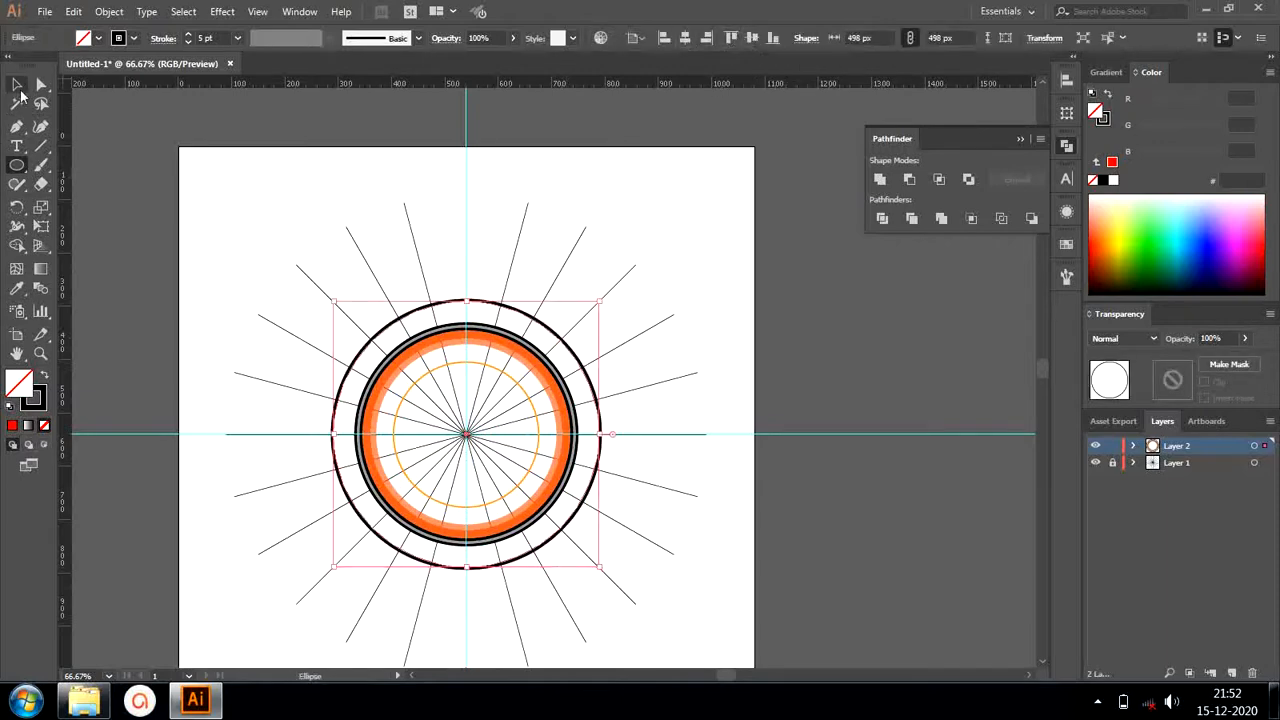
click(18, 87)
click(241, 158)
Draw a short vertical line joining the two outer black circles at the top, and make a rotated copy of it around the common centre.
click(41, 148)
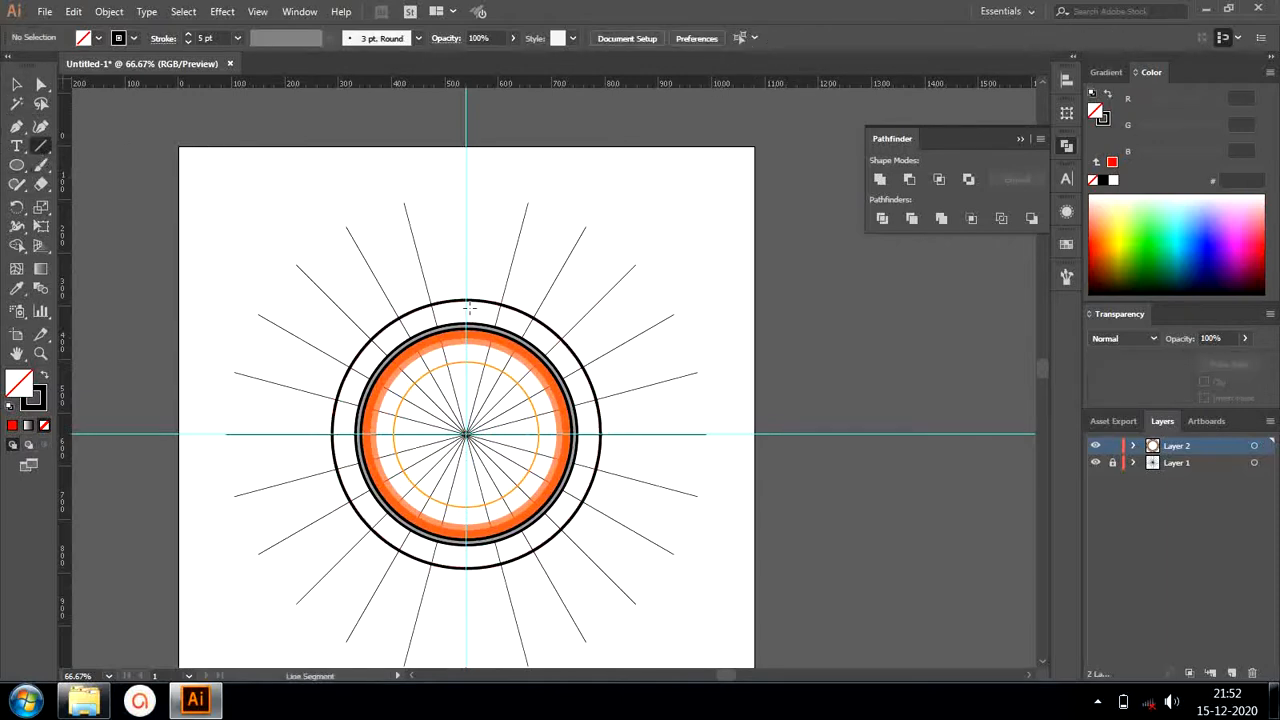
drag(468, 300, 467, 326)
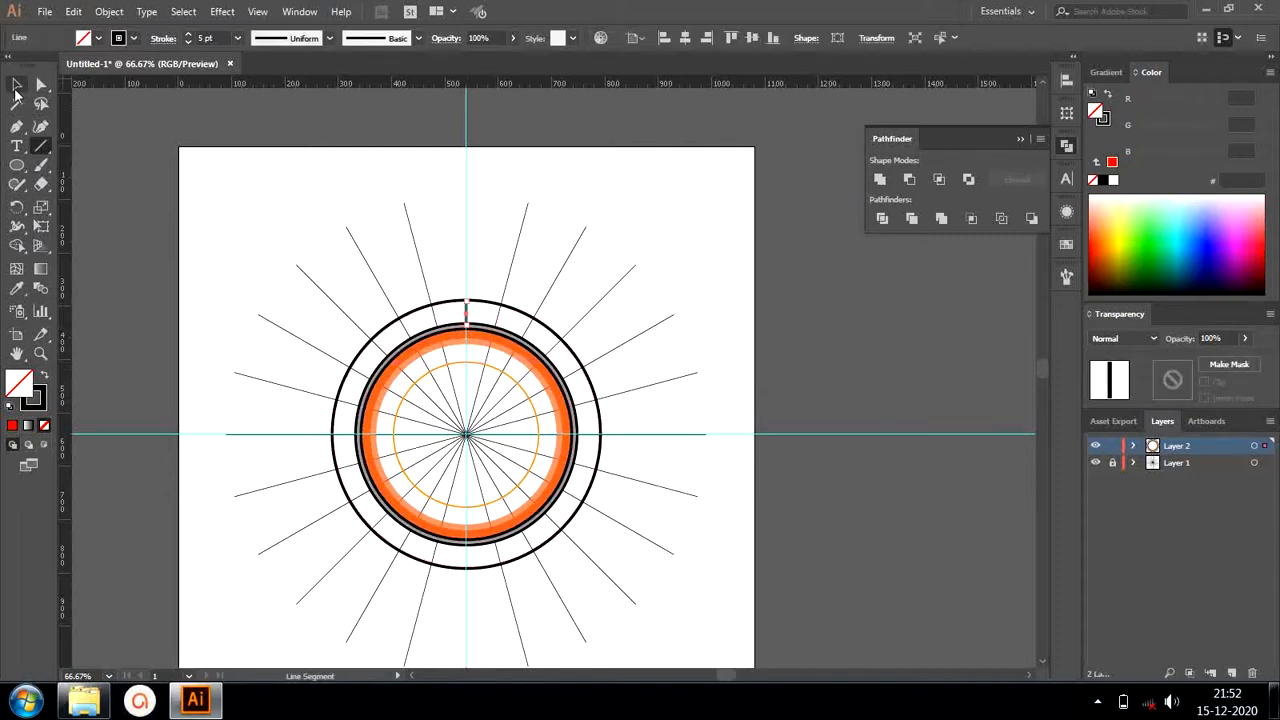
click(16, 207)
alt+click(466, 433)
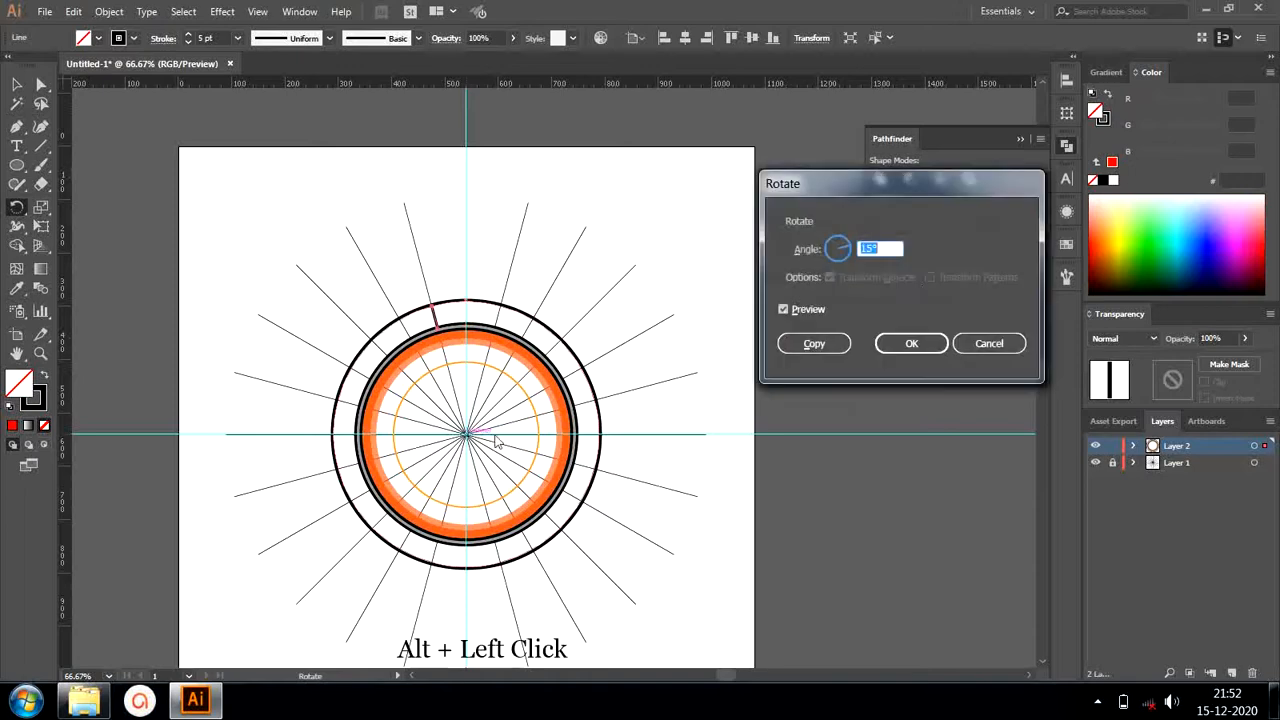
click(836, 342)
Repeat the rotated line copy around the common centre until the short segments fill the whole band between the two outer black circles.
key(ctrl+d)
key(ctrl+d)
key(ctrl+d)
key(ctrl+d)
key(ctrl+d)
key(ctrl+d)
key(ctrl+d)
key(ctrl+d)
key(ctrl+d)
key(ctrl+d)
key(ctrl+d)
key(ctrl+d)
key(ctrl+d)
key(ctrl+d)
key(ctrl+d)
key(ctrl+d)
key(ctrl+d)
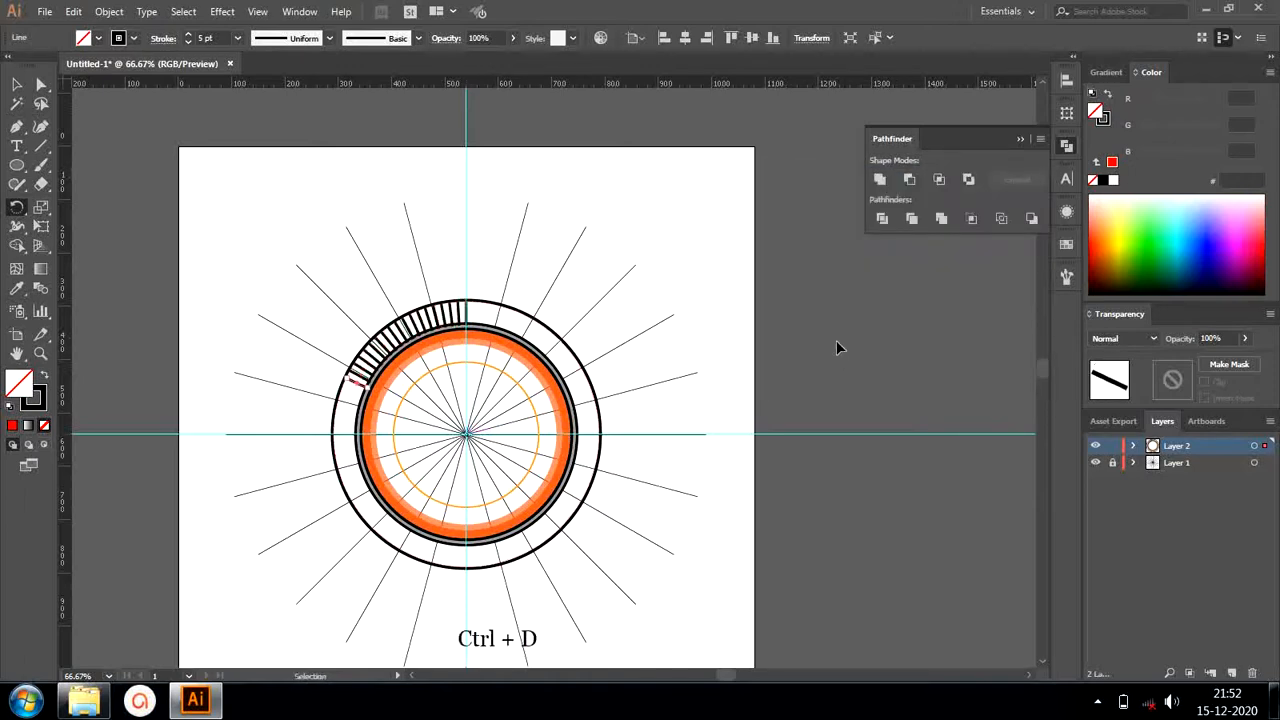
key(ctrl+d)
key(ctrl+d)
key(ctrl+d)
key(ctrl+d)
key(ctrl+d)
key(ctrl+d)
key(ctrl+d)
key(ctrl+d)
key(ctrl+d)
key(ctrl+d)
key(ctrl+d)
key(ctrl+d)
key(ctrl+d)
key(ctrl+d)
key(ctrl+d)
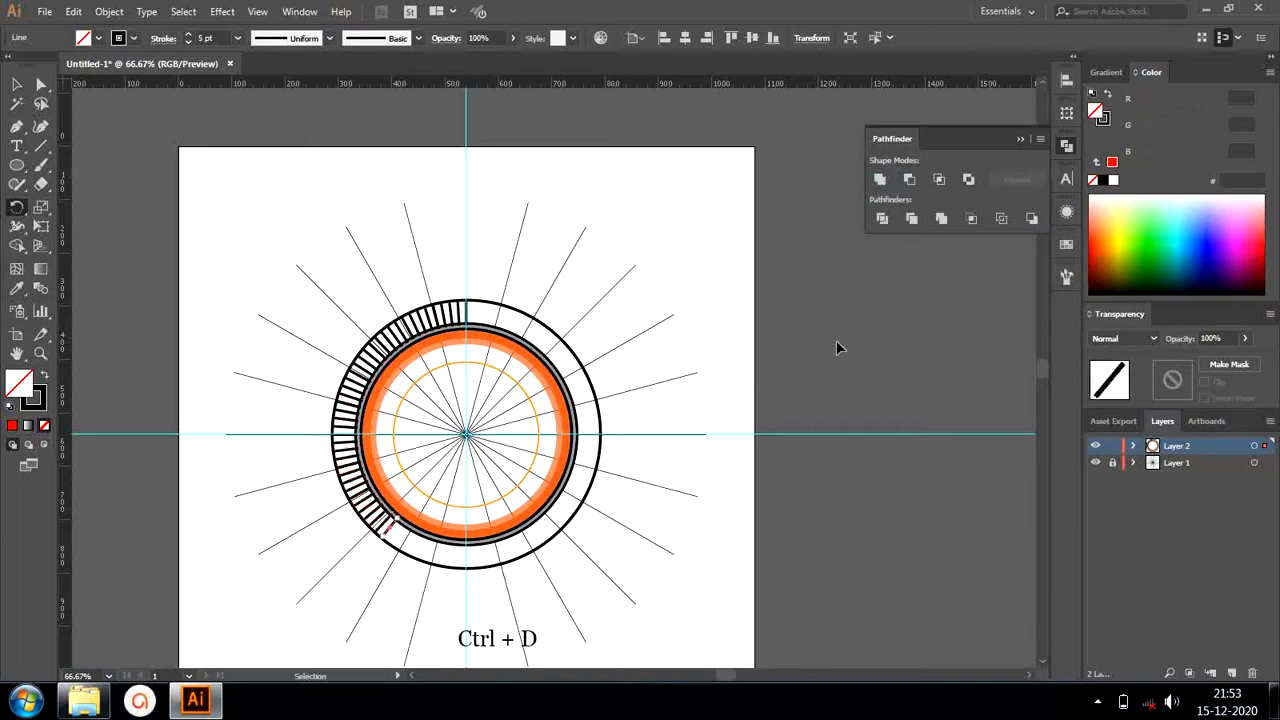
key(ctrl+d)
key(ctrl+d)
key(ctrl+d)
key(ctrl+d)
key(ctrl+d)
key(ctrl+d)
key(ctrl+d)
key(ctrl+d)
key(ctrl+d)
key(ctrl+d)
key(ctrl+d)
key(ctrl+d)
key(ctrl+d)
key(ctrl+d)
key(ctrl+d)
key(ctrl+d)
key(ctrl+d)
key(ctrl+d)
key(ctrl+d)
key(ctrl+d)
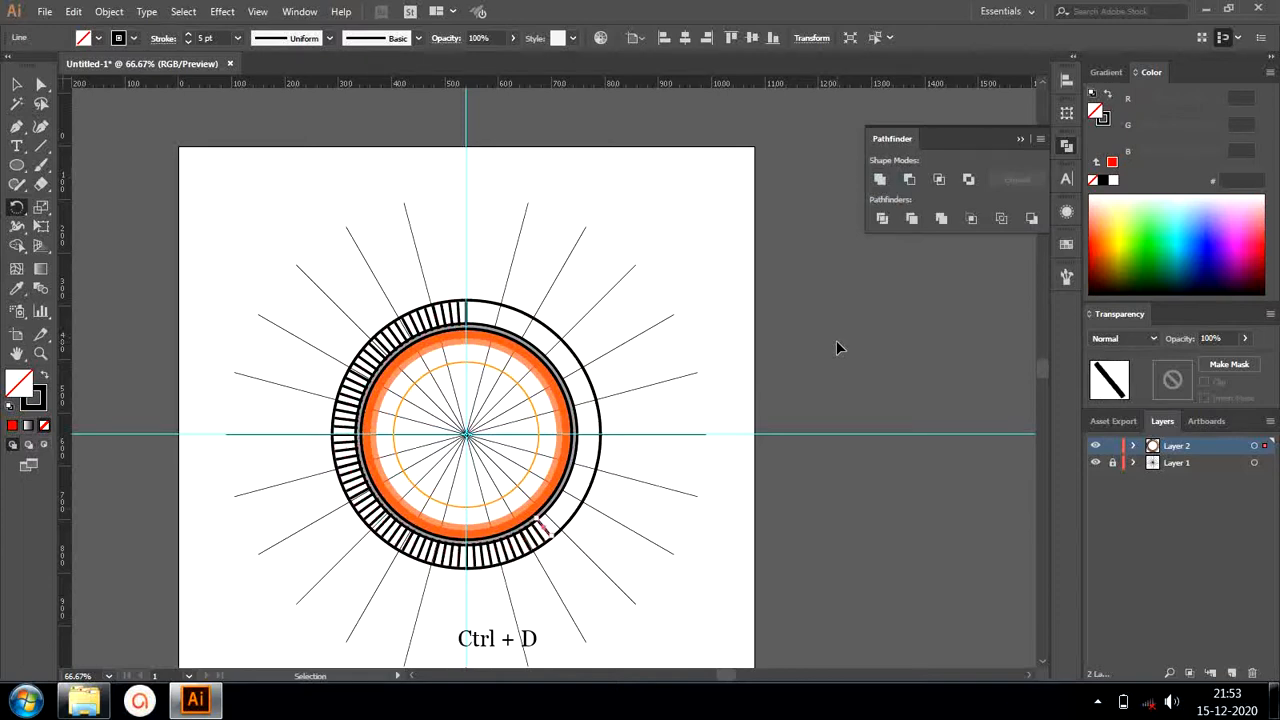
key(ctrl+d)
key(ctrl+d)
key(ctrl+d)
key(ctrl+d)
key(ctrl+d)
key(ctrl+d)
key(ctrl+d)
key(ctrl+d)
key(ctrl+d)
key(ctrl+d)
key(ctrl+d)
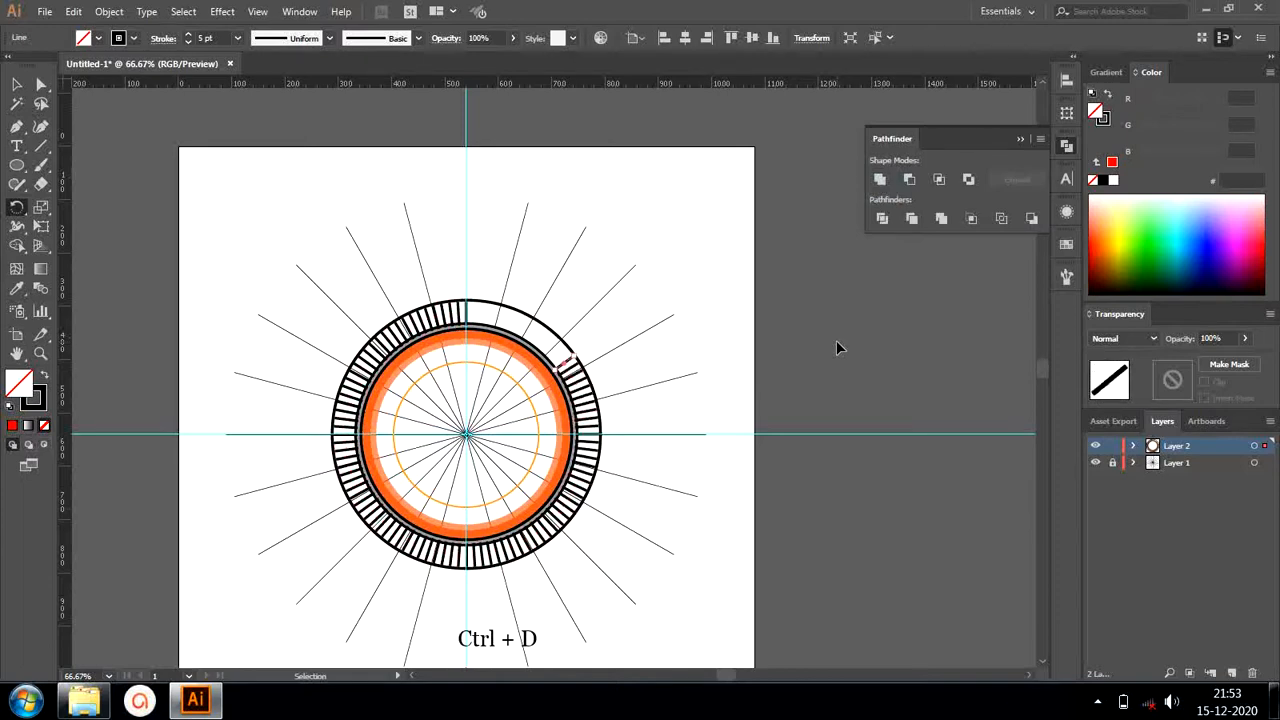
Lock Layer 2, and on a new layer draw a concentric circle about 532 px wide with a 20 pt black stroke around the mandala.
click(1112, 446)
click(1233, 673)
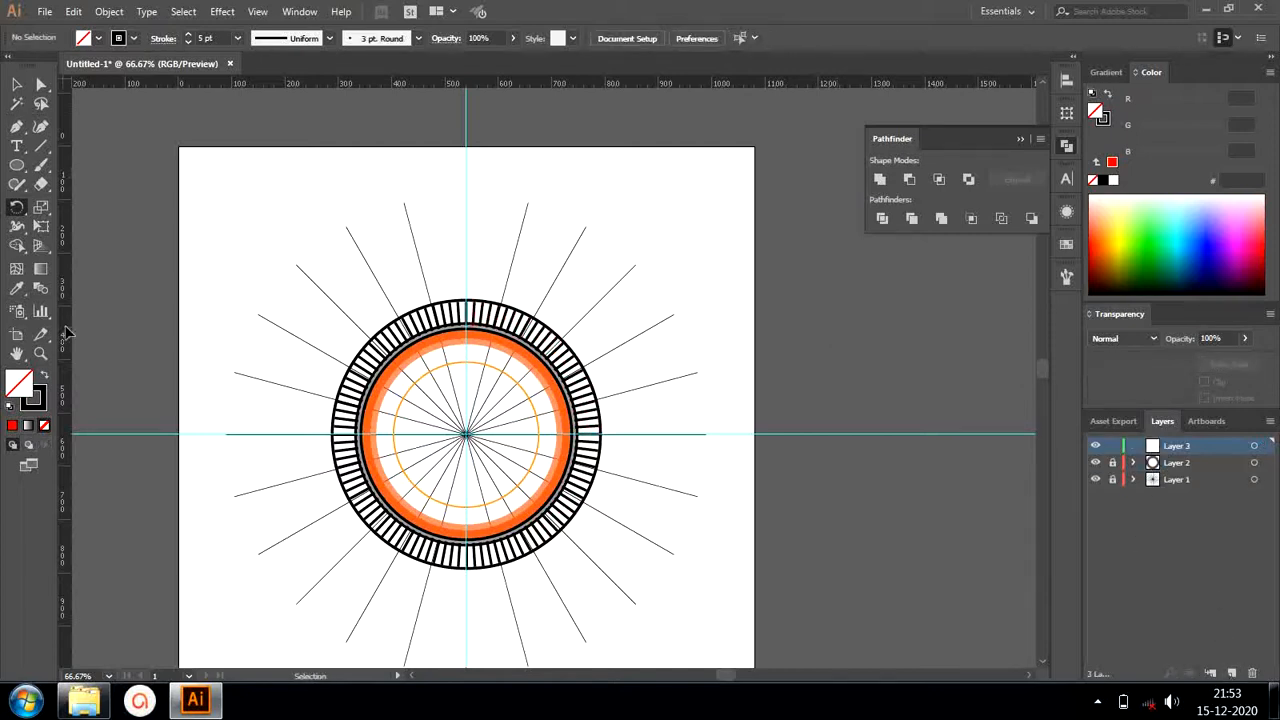
click(18, 170)
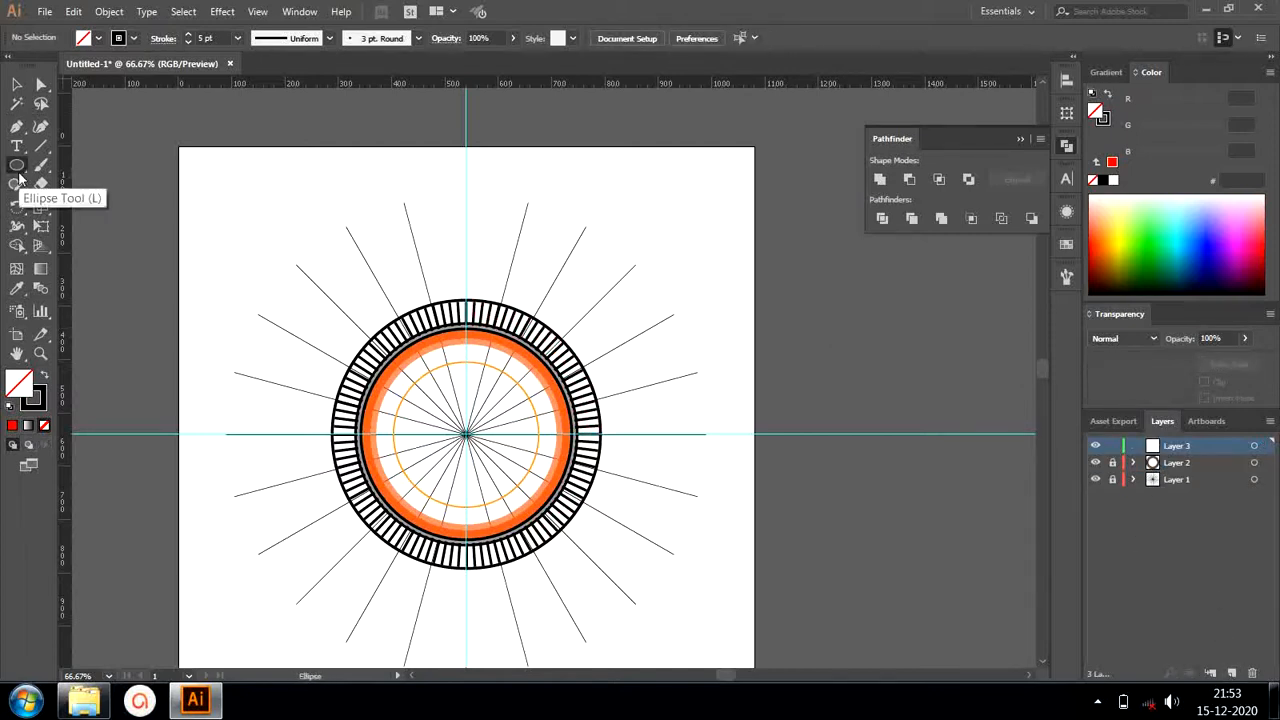
click(205, 38)
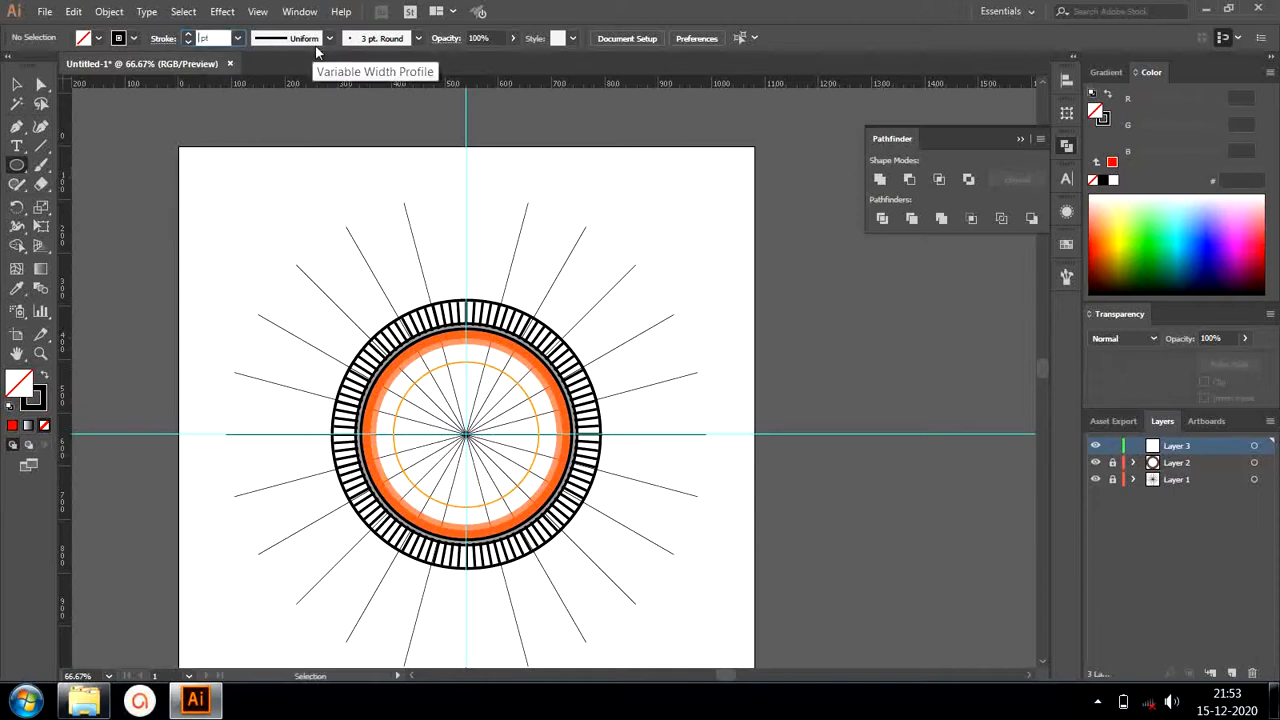
text(20)
drag(466, 433, 588, 574)
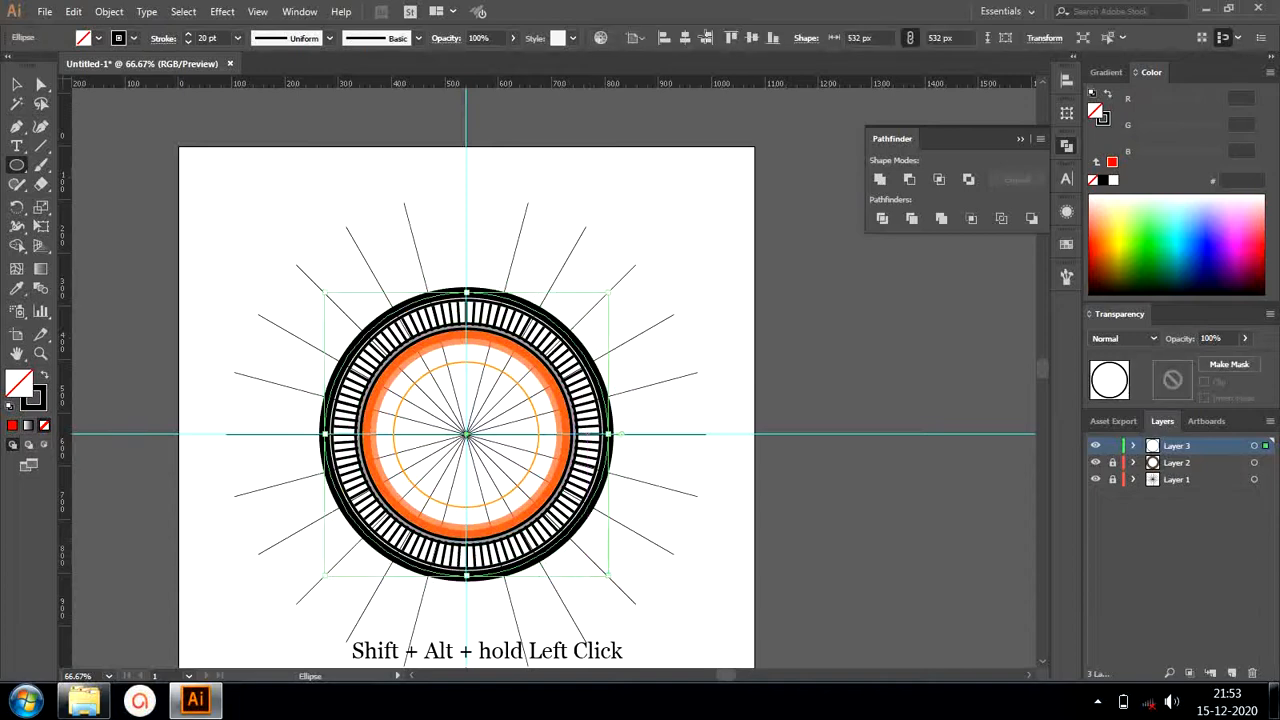
key(v)
click(365, 194)
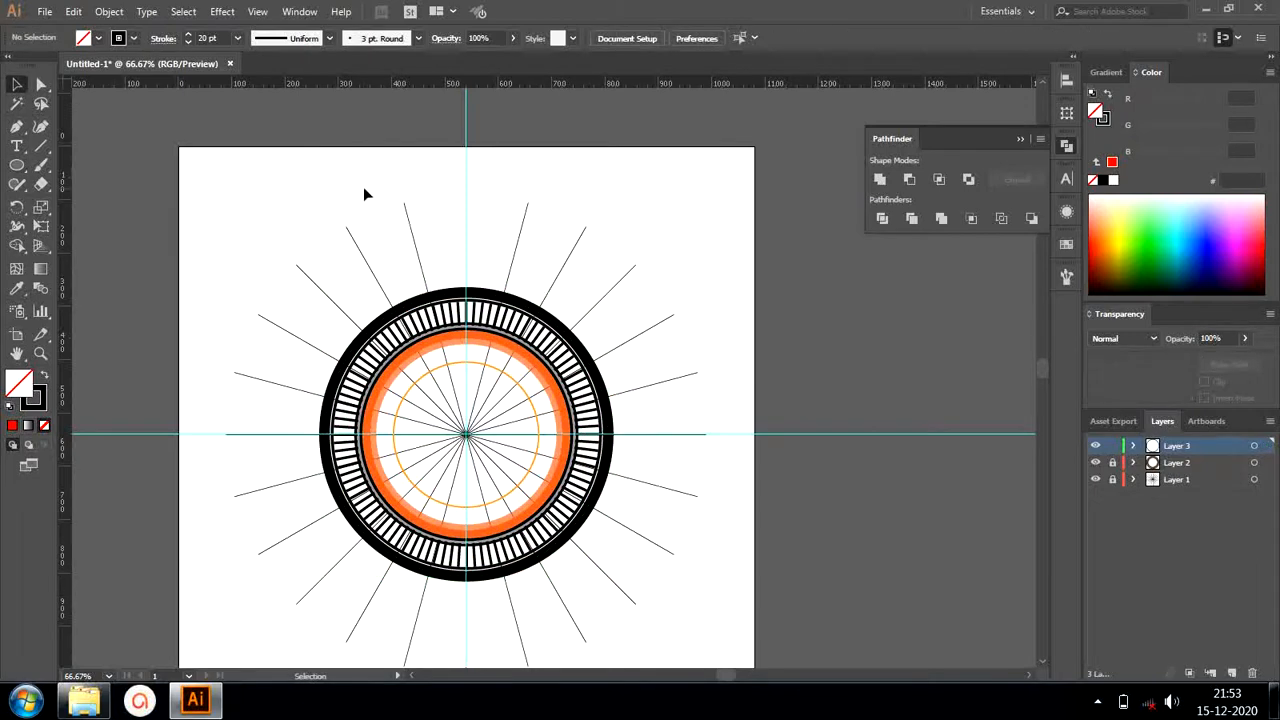
Create an unfilled 300 px circle with a 2 pt black stroke at the artboard's upper right edge.
scroll(714, 379, up, 1)
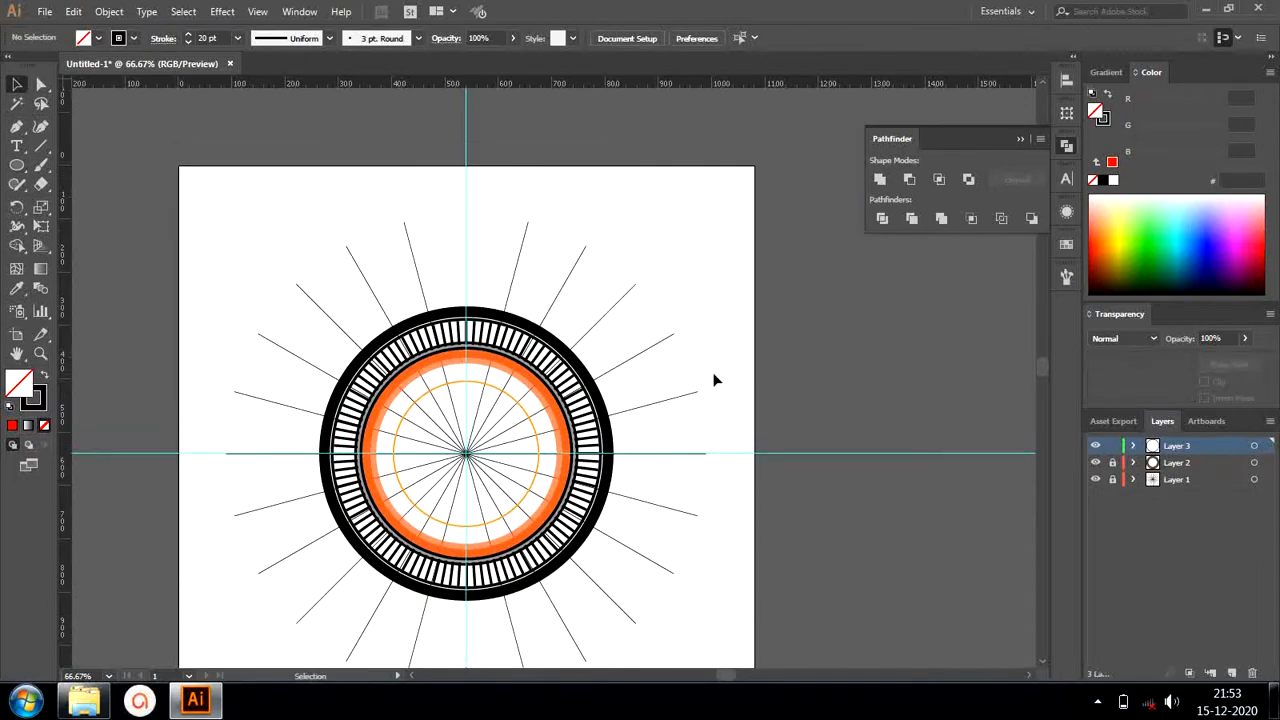
scroll(714, 379, up, 3)
drag(667, 283, 610, 275)
click(18, 165)
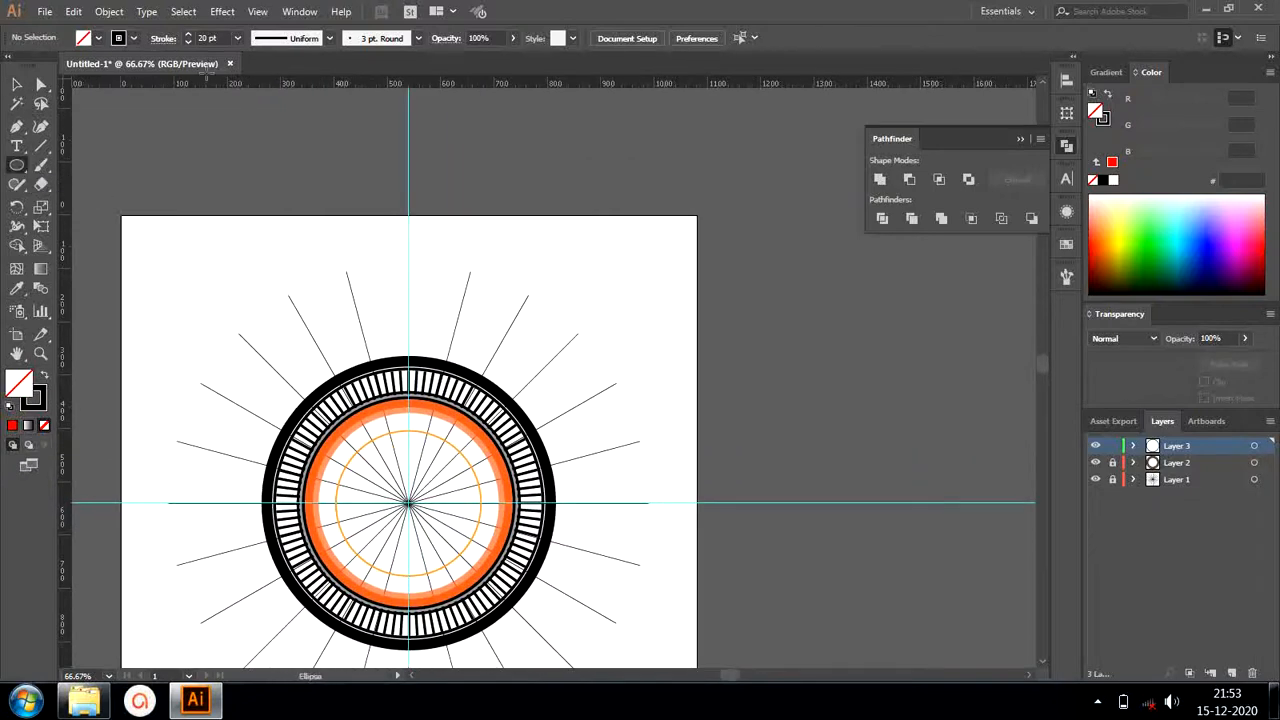
click(647, 274)
text(300)
key(Return)
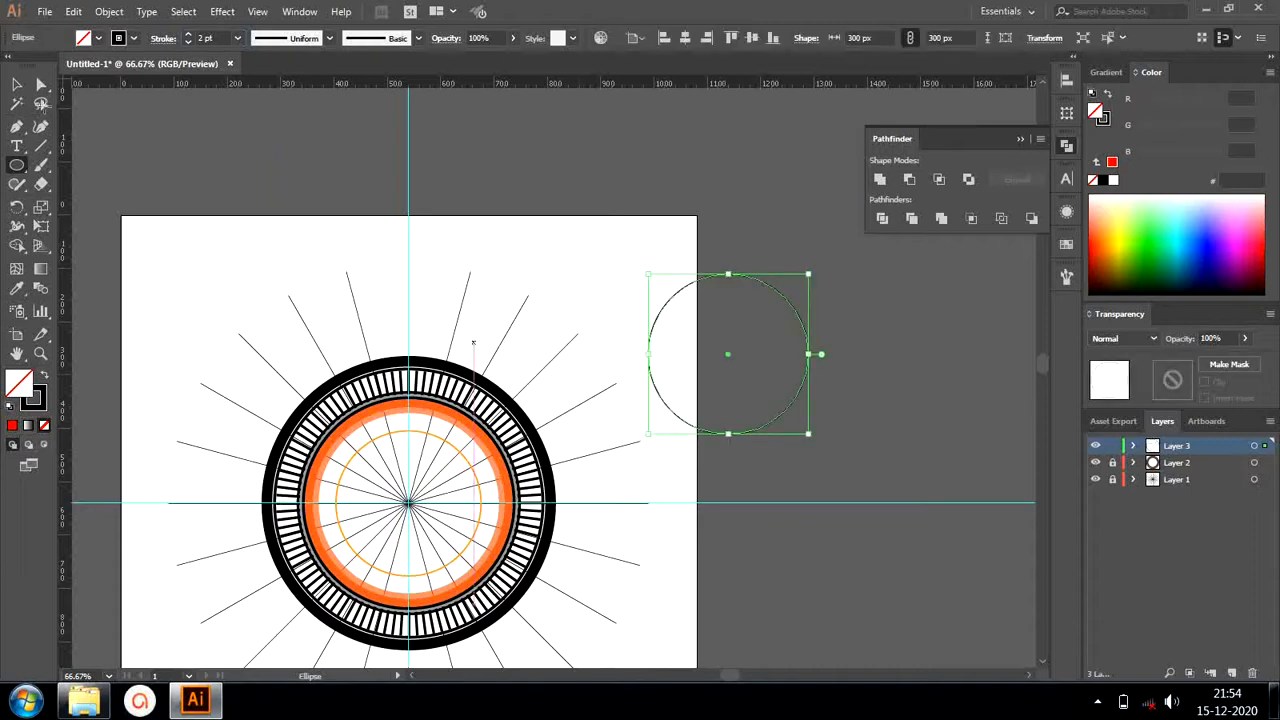
Duplicate the 300 px circle horizontally so the two overlap, and intersect both circles into a petal shape.
key(v)
drag(788, 412, 897, 408)
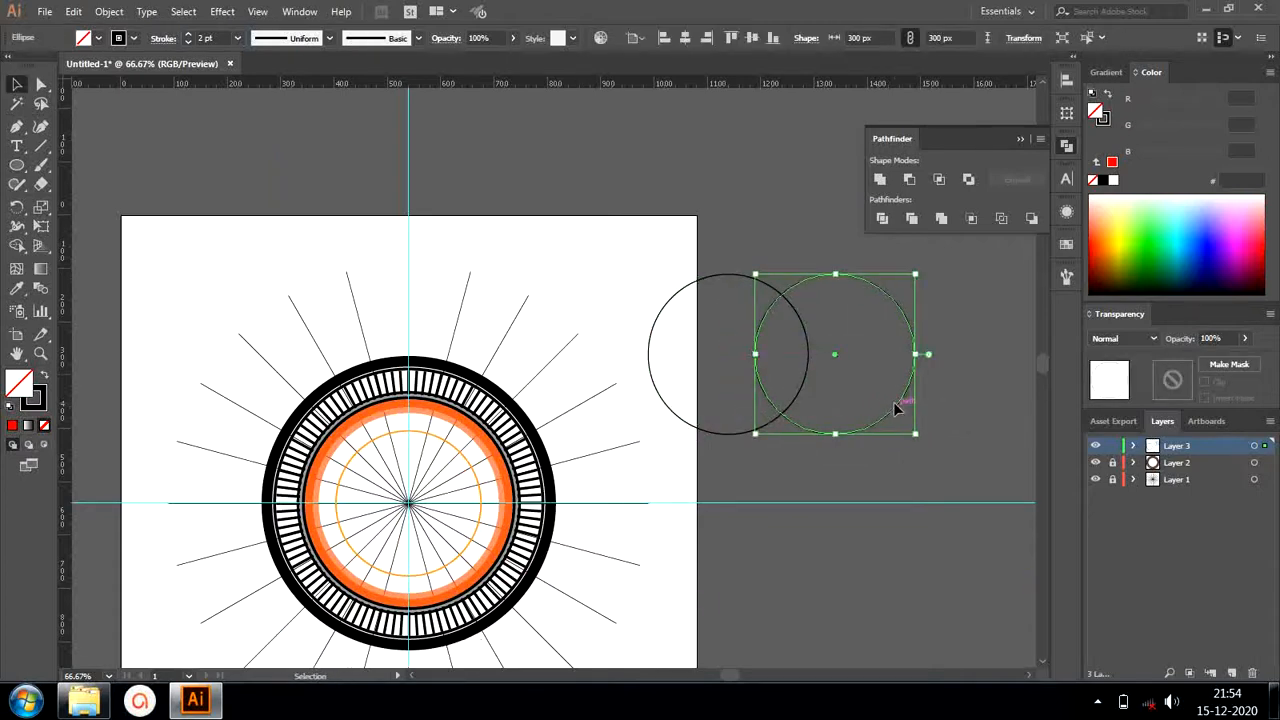
drag(705, 265, 820, 310)
click(938, 179)
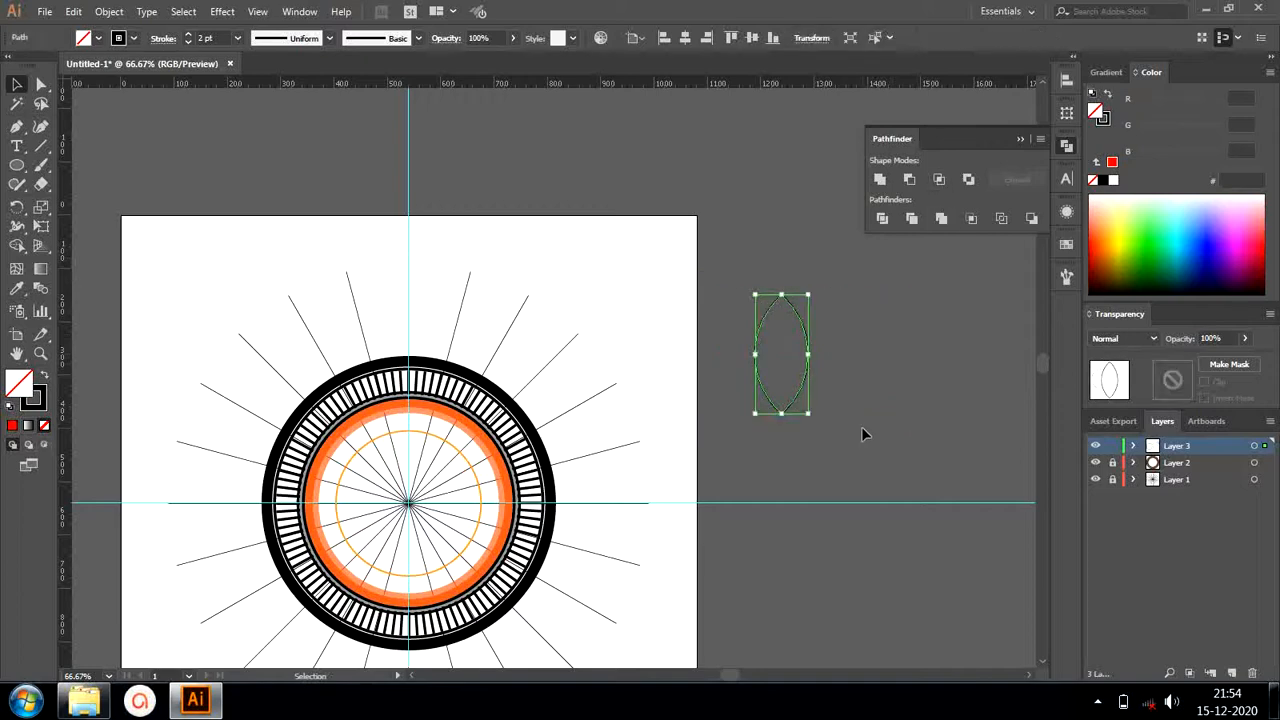
Create a smaller copy inside the petal with a negative Offset Path.
click(109, 11)
mouse_move(168, 390)
click(392, 452)
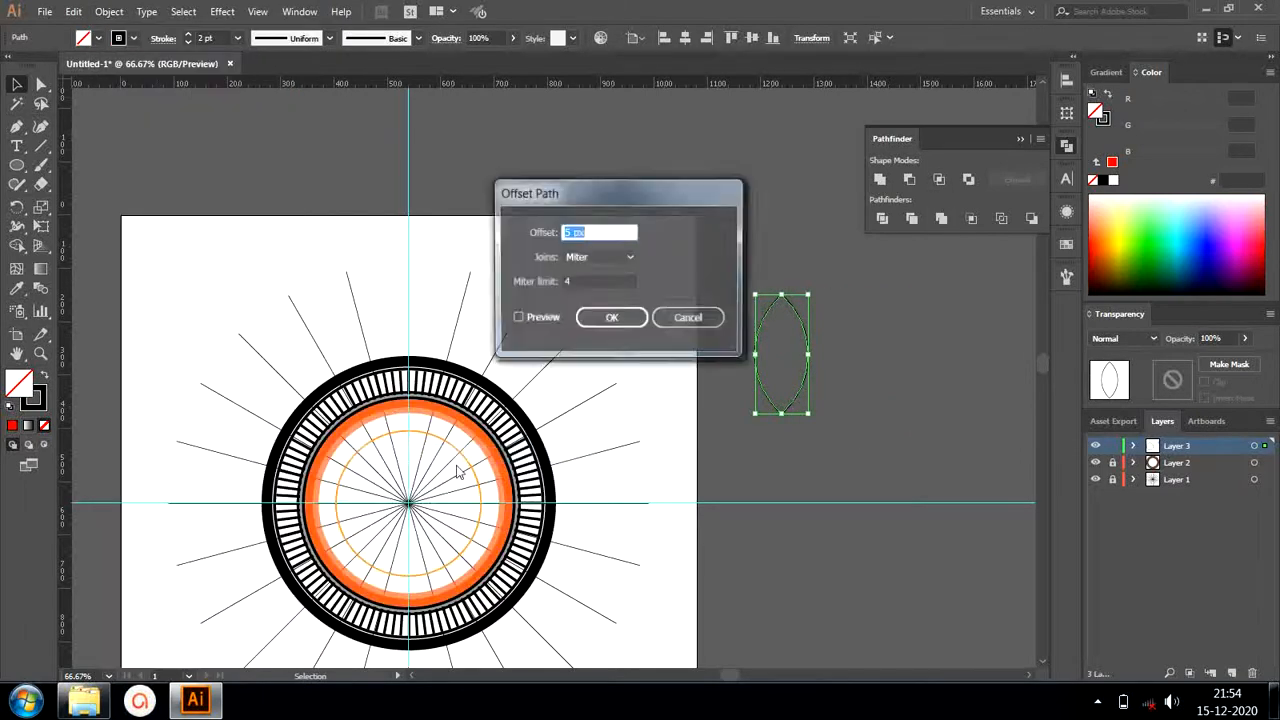
click(540, 318)
drag(574, 194, 540, 184)
click(559, 218)
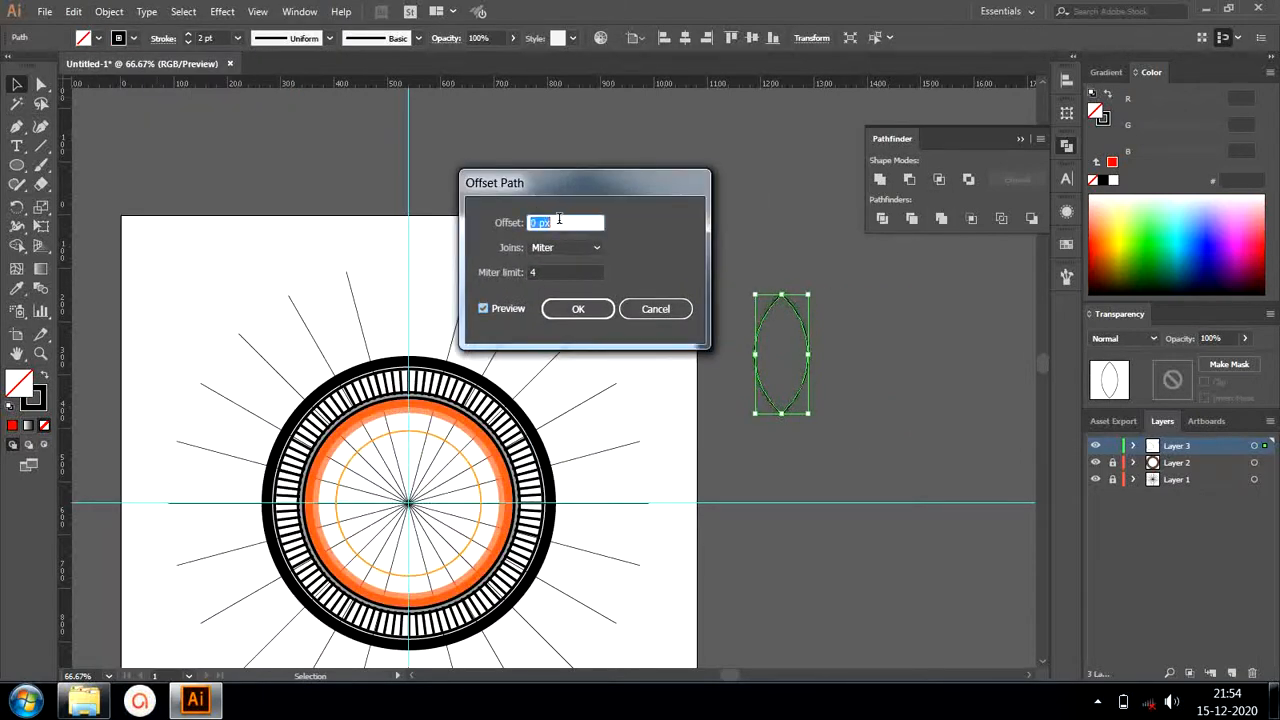
scroll(559, 218, down, 12)
click(572, 312)
Give the inner petal outline a red stroke, fill the outer petal with black, and deselect.
click(132, 38)
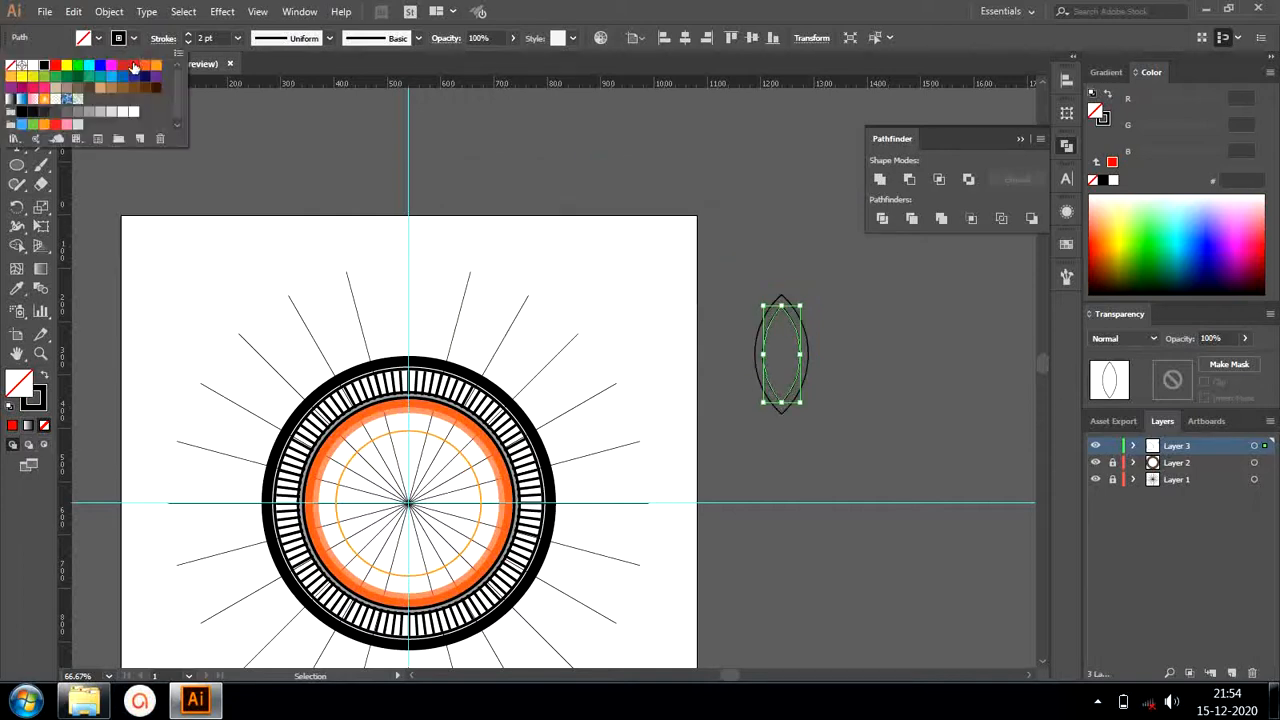
click(130, 65)
click(823, 315)
click(823, 315)
click(807, 332)
click(98, 38)
click(42, 65)
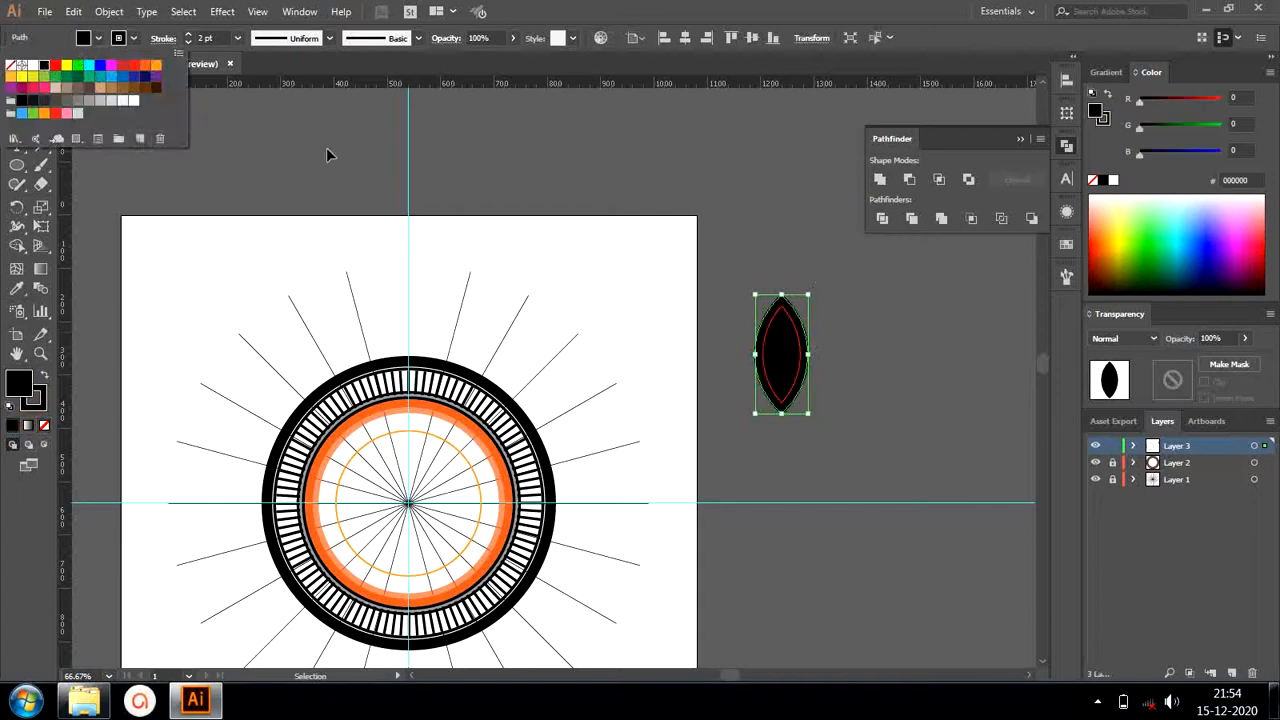
click(812, 285)
click(812, 290)
click(788, 391)
click(870, 383)
Delete the bottom anchor points of both petal outlines so only the pointed upper half is left.
key(ctrl+plus)
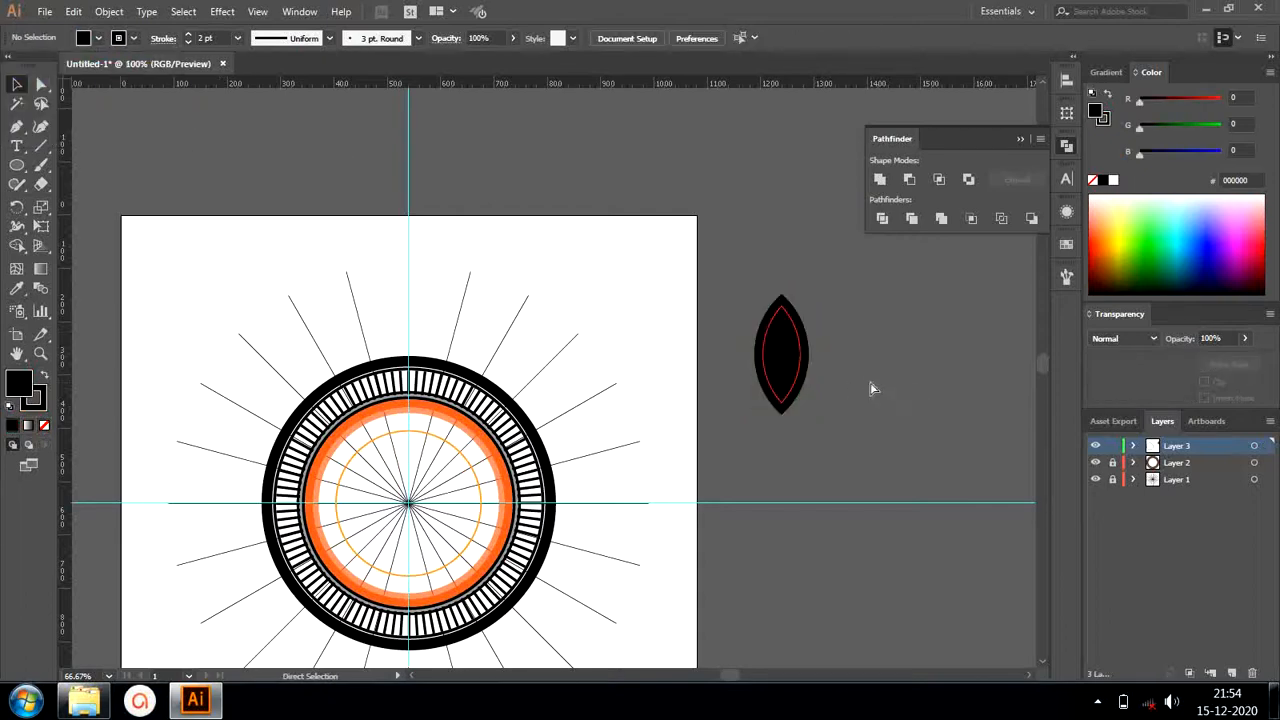
drag(870, 385, 744, 397)
click(738, 357)
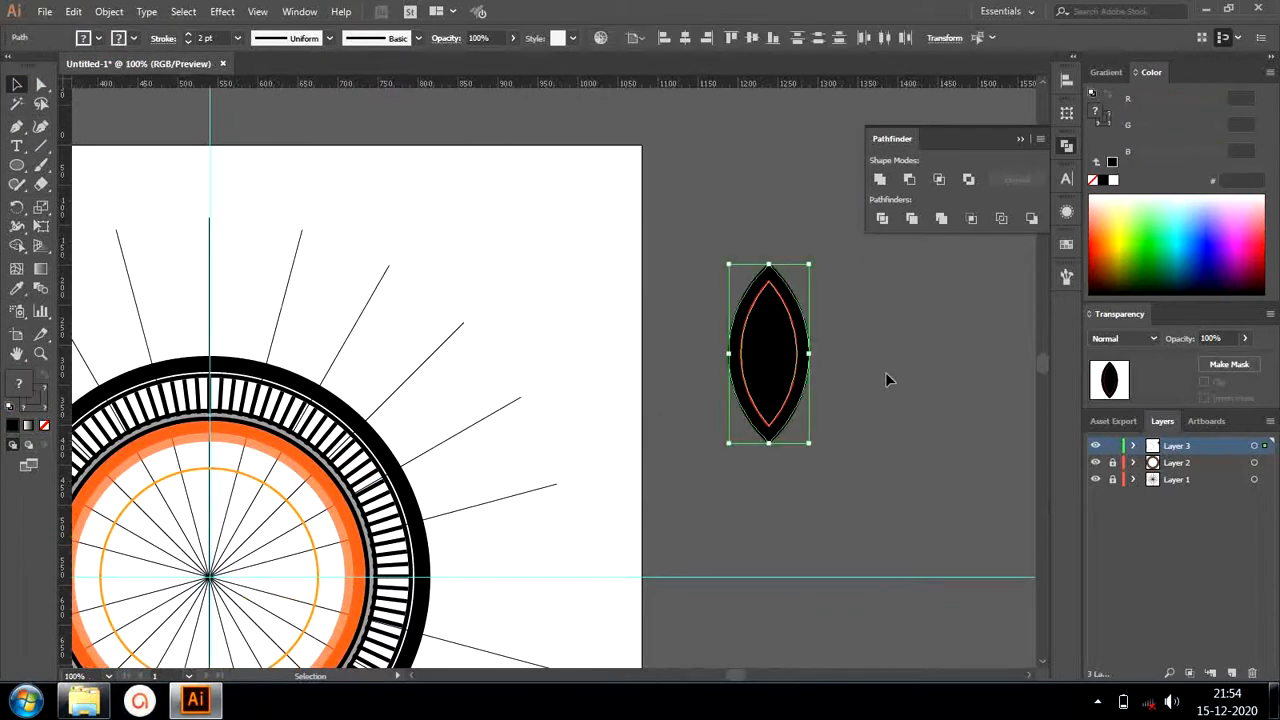
click(41, 84)
drag(830, 447, 834, 495)
key(Delete)
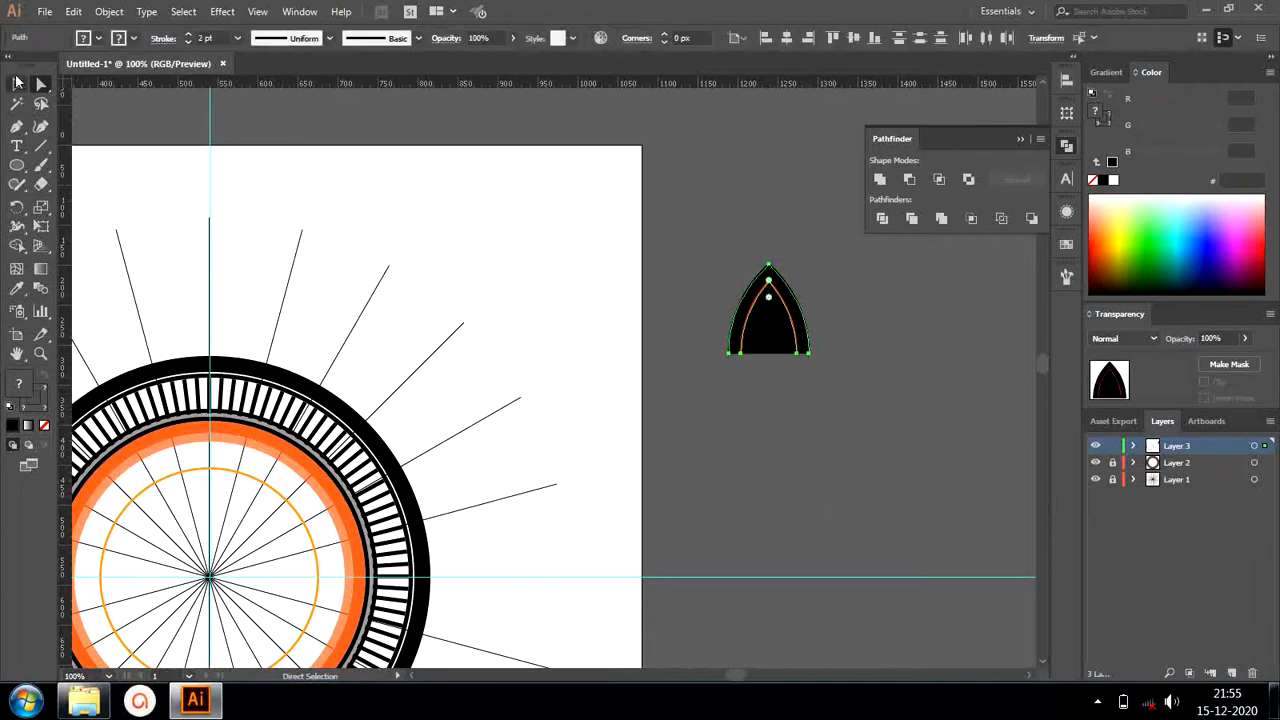
click(17, 85)
click(687, 194)
Create a 15 px white circle without a stroke and place it near the base of the half petal.
click(17, 166)
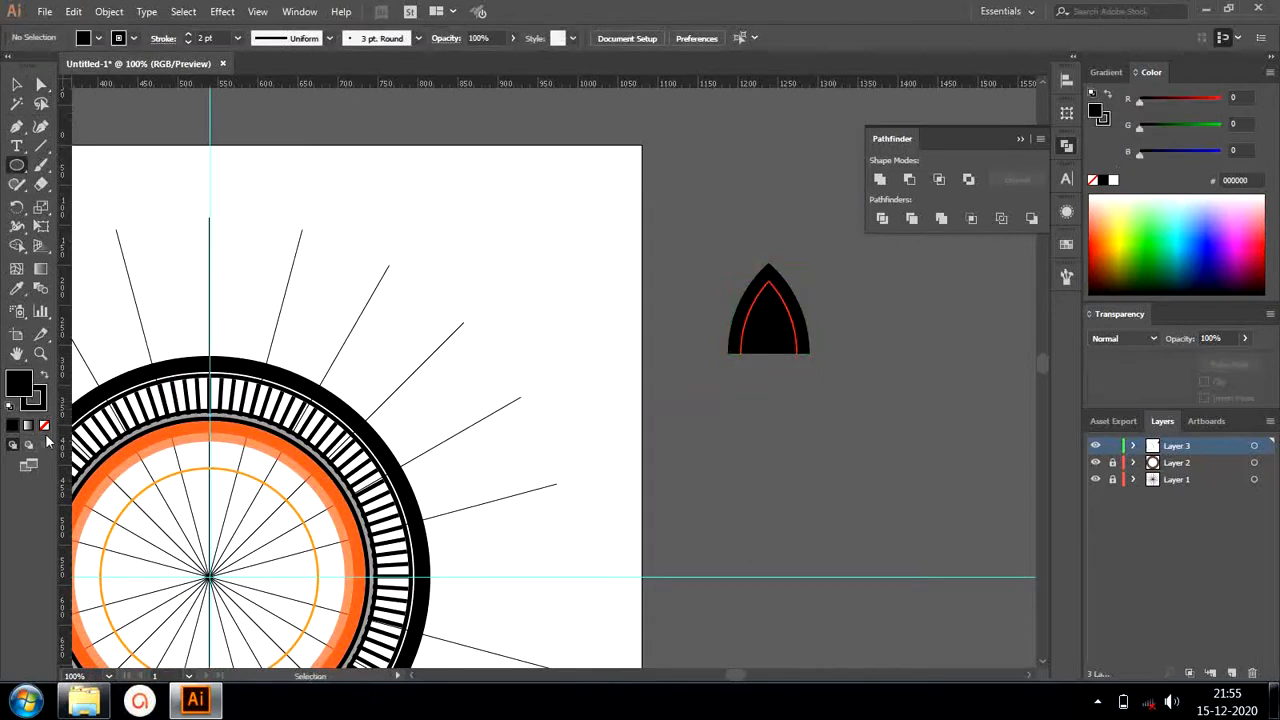
click(41, 405)
click(44, 426)
click(86, 38)
click(33, 65)
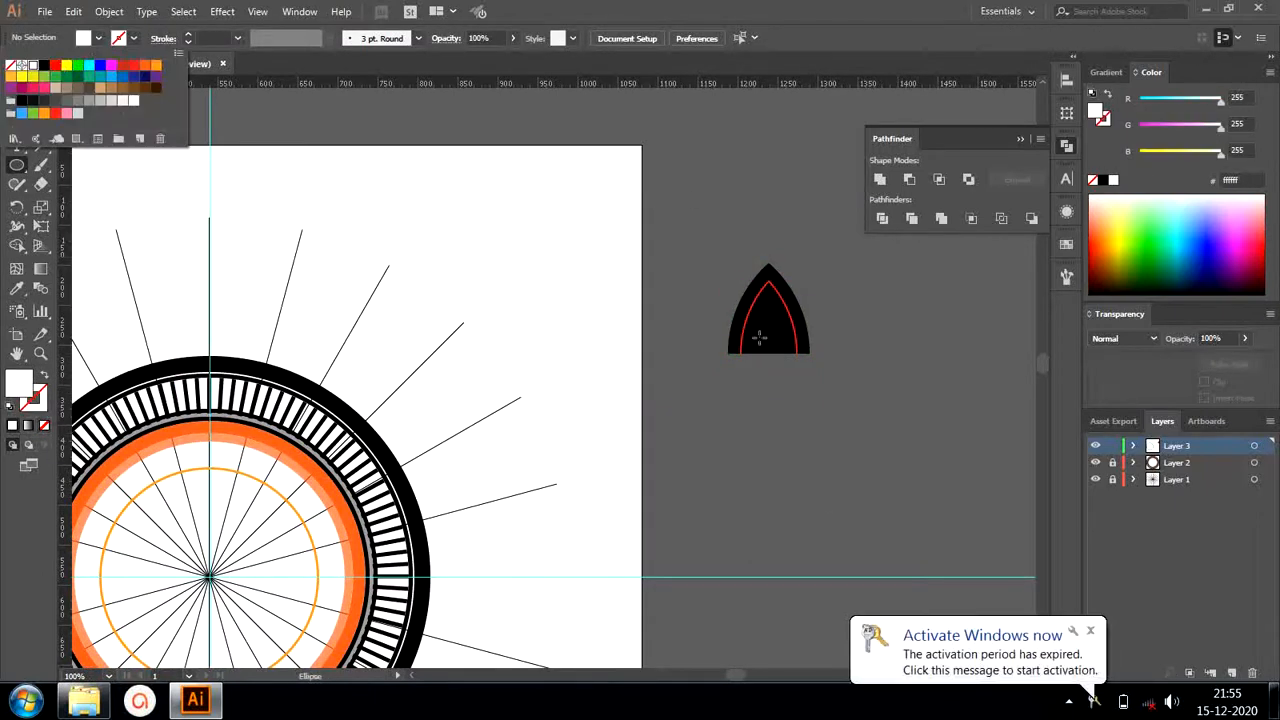
click(781, 424)
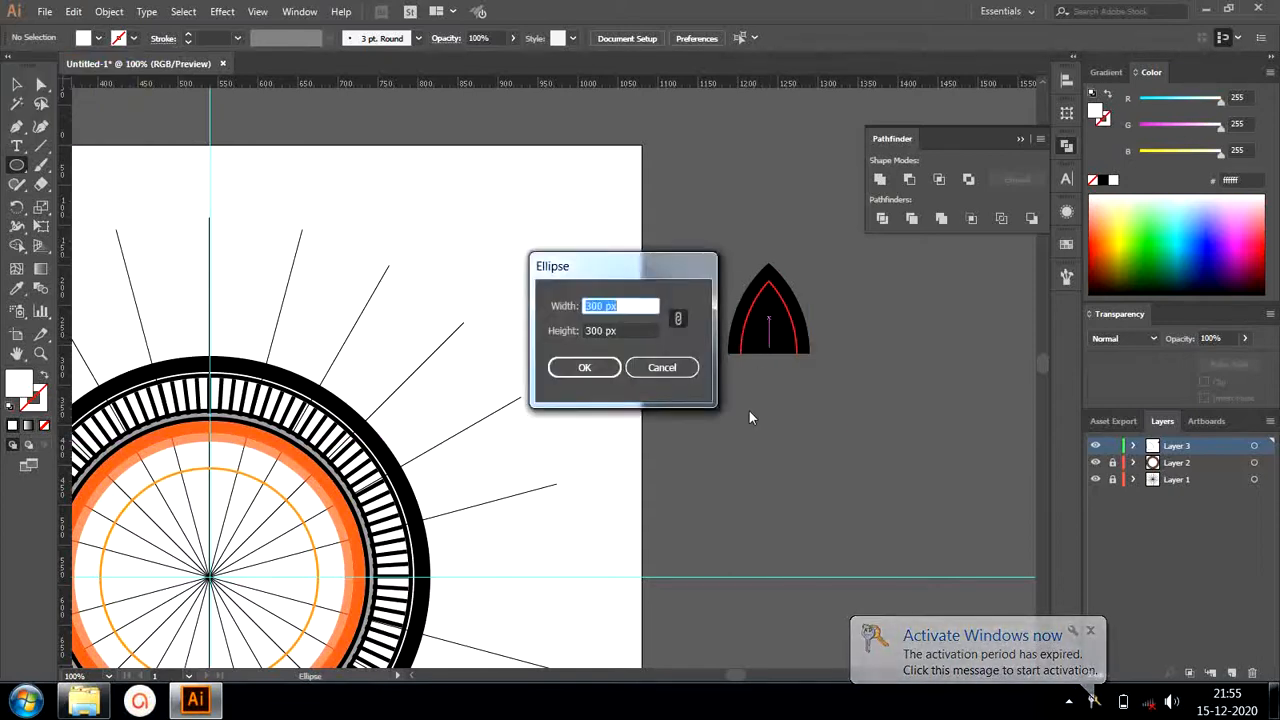
text(10)
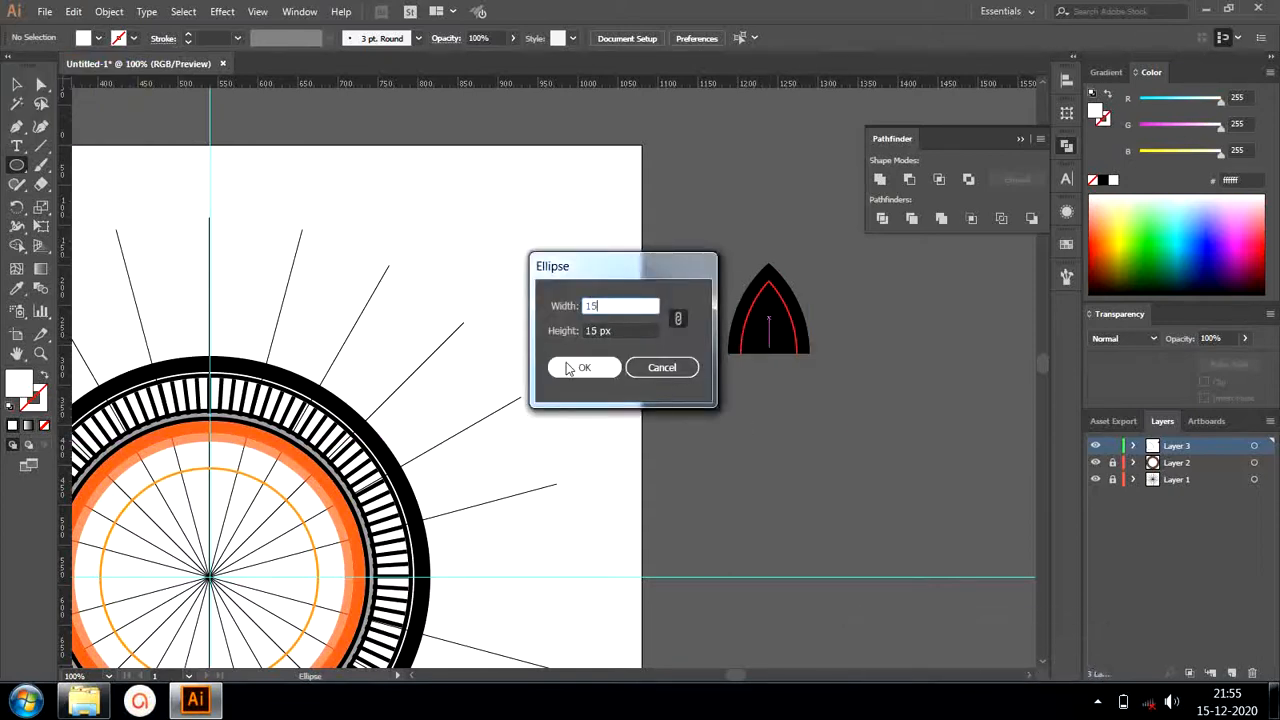
click(584, 367)
key(v)
drag(781, 360, 762, 341)
click(802, 389)
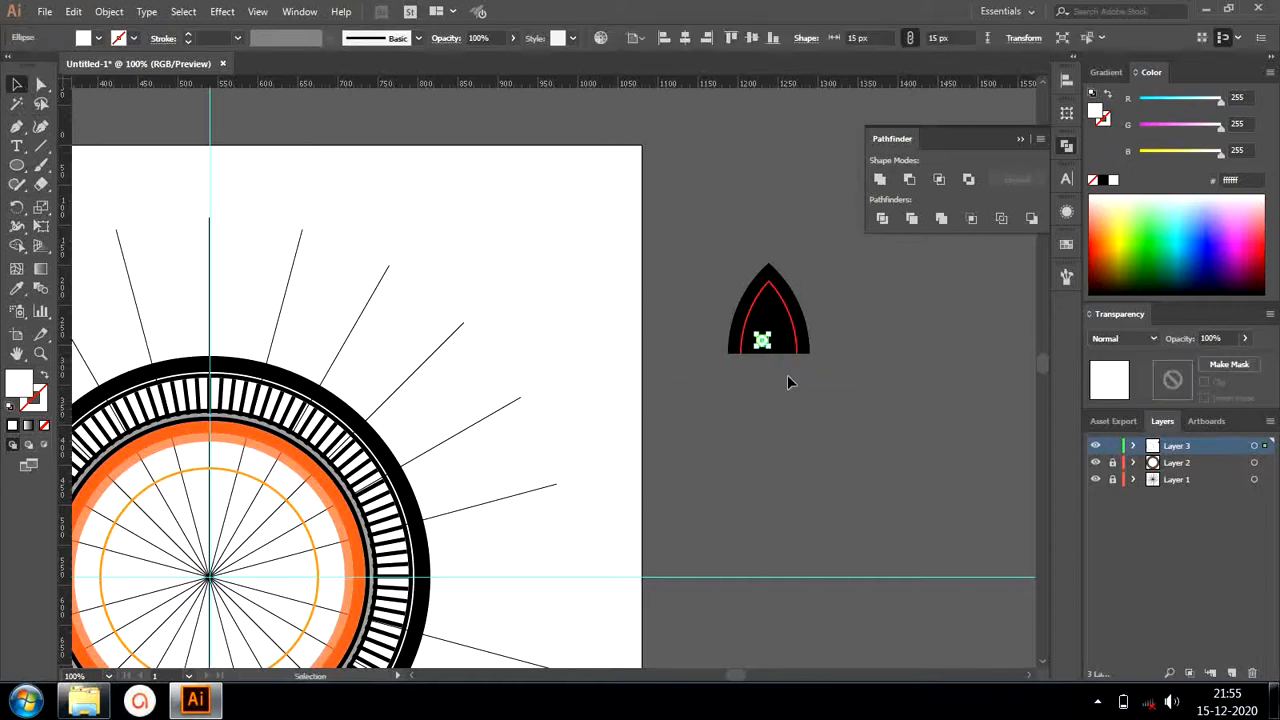
Add a 10 px and a 7 px white circle stacked above the 15 px circle inside the half petal.
click(17, 165)
click(768, 317)
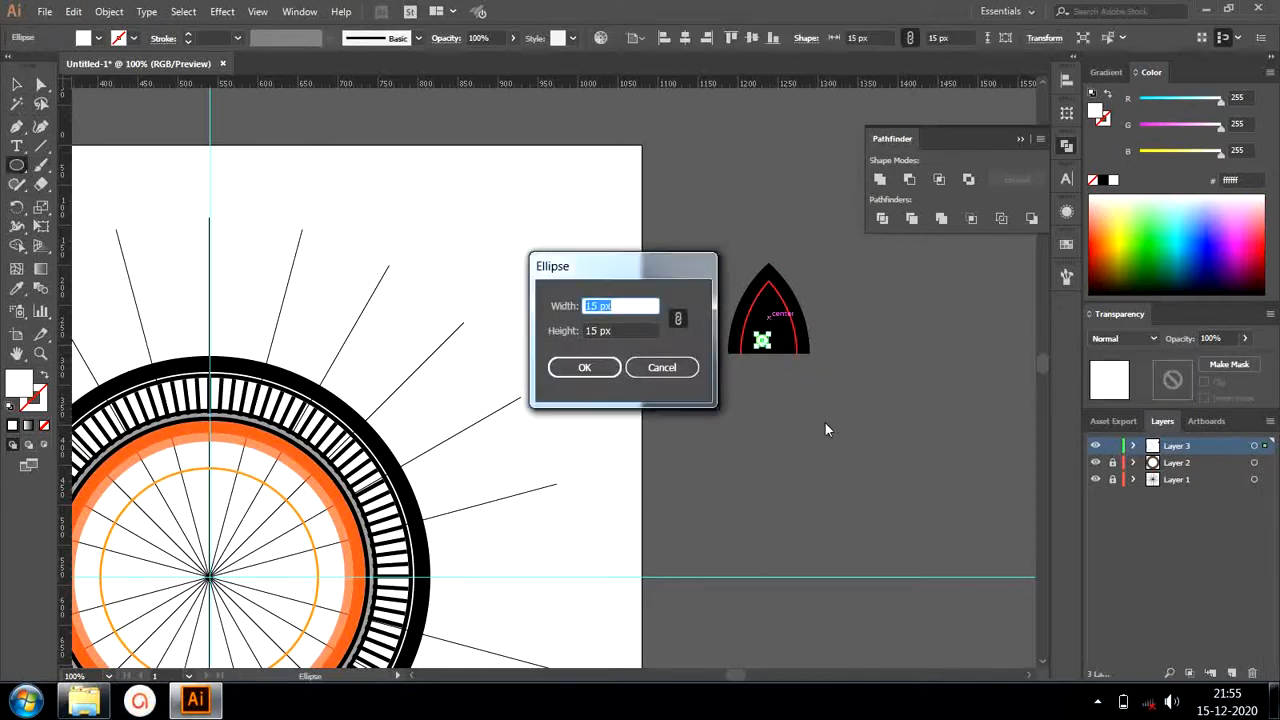
text(10)
click(584, 367)
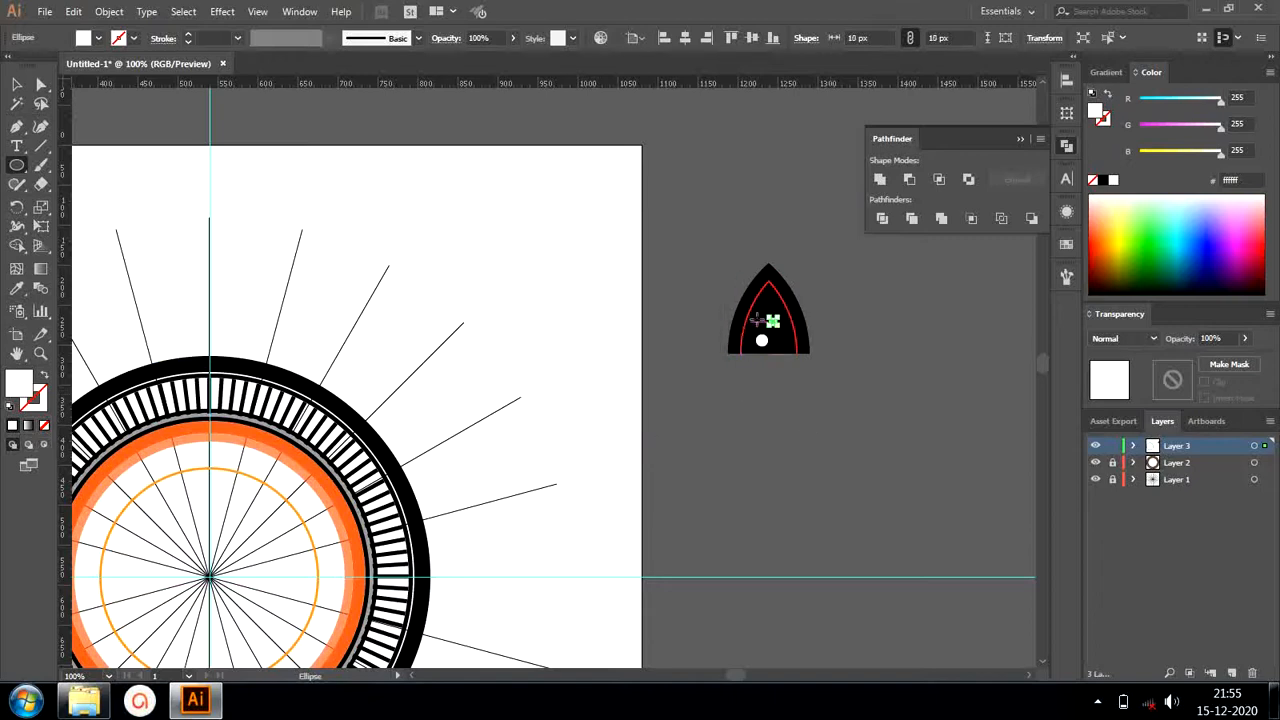
click(765, 305)
text(7)
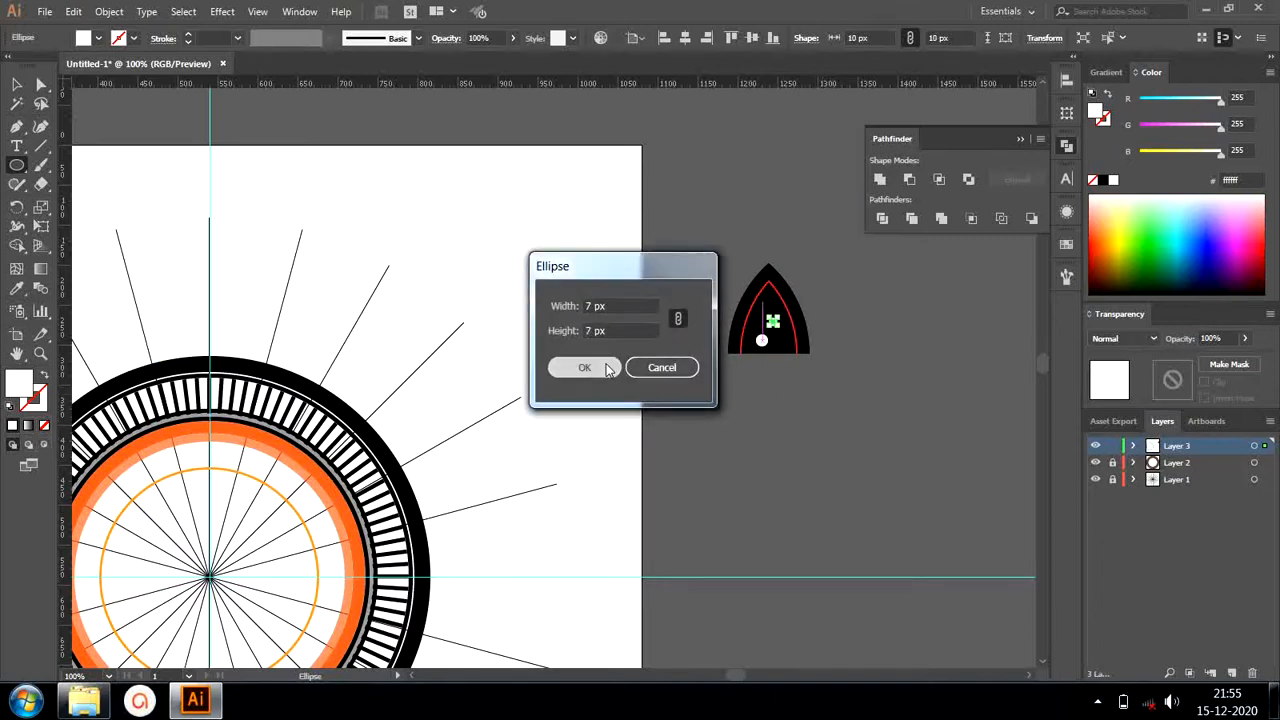
click(605, 367)
Align the three white circles on their horizontal centres and distribute them vertically with 5 px spacing.
click(20, 87)
shift+click(773, 322)
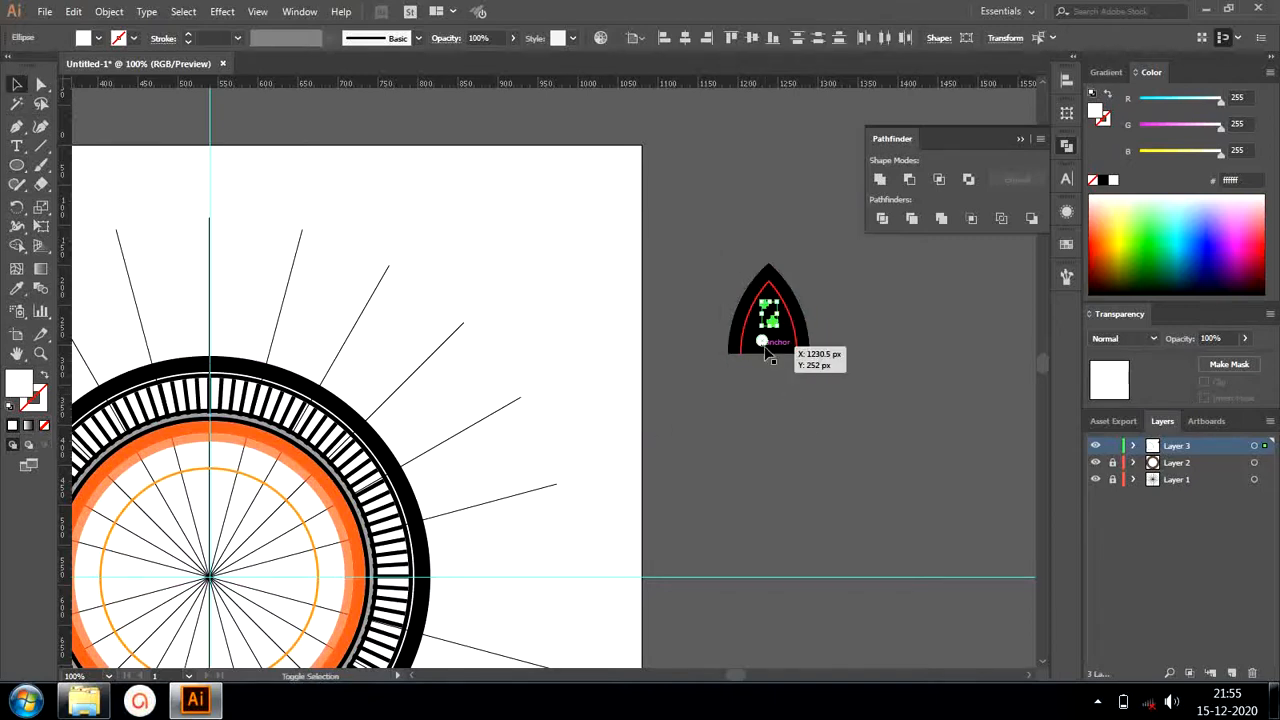
shift+click(762, 341)
click(685, 37)
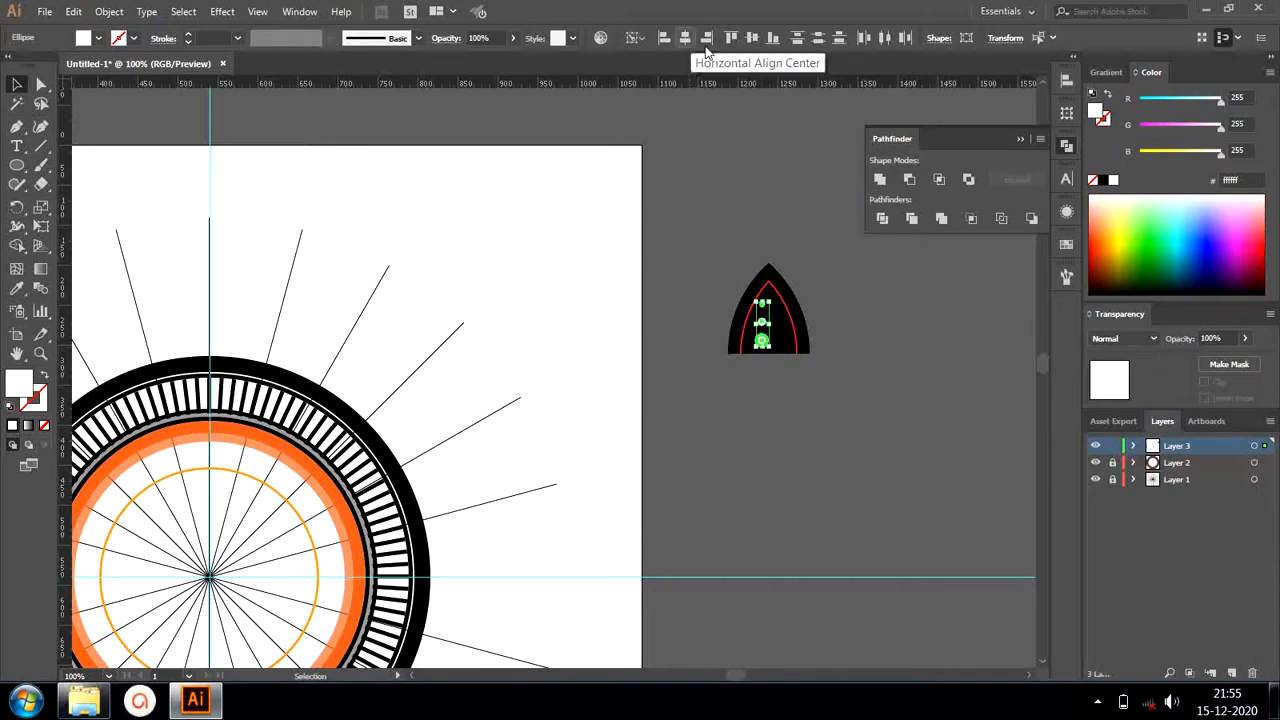
click(1066, 80)
click(883, 205)
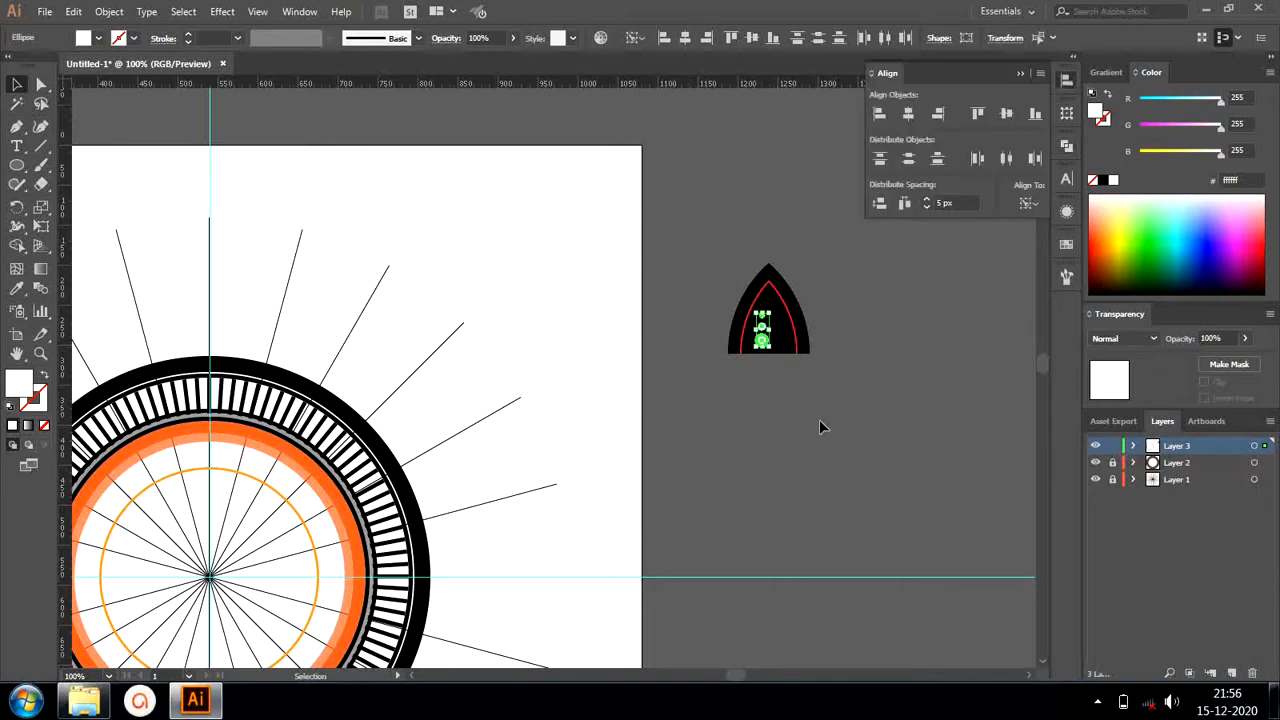
click(820, 426)
Centre the three white circles horizontally within the half petal, using the petal as key object, and deselect.
click(762, 317)
shift+click(762, 327)
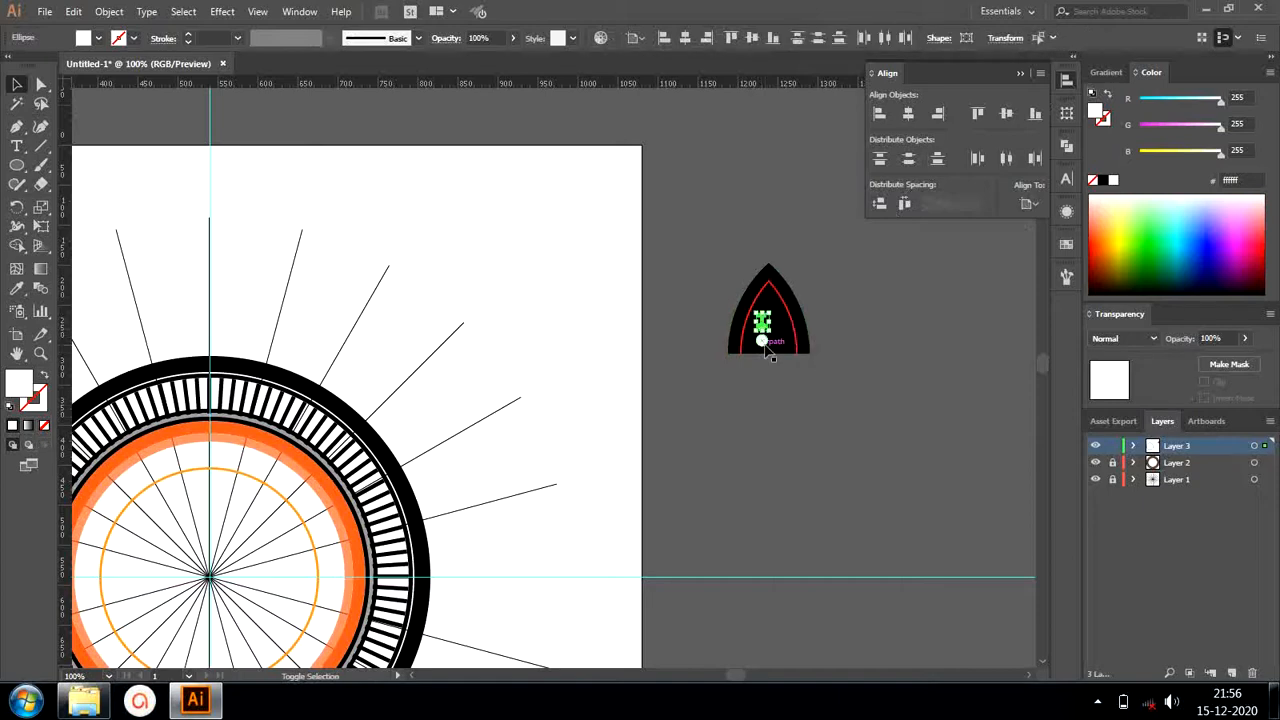
shift+click(763, 341)
key(ctrl+a)
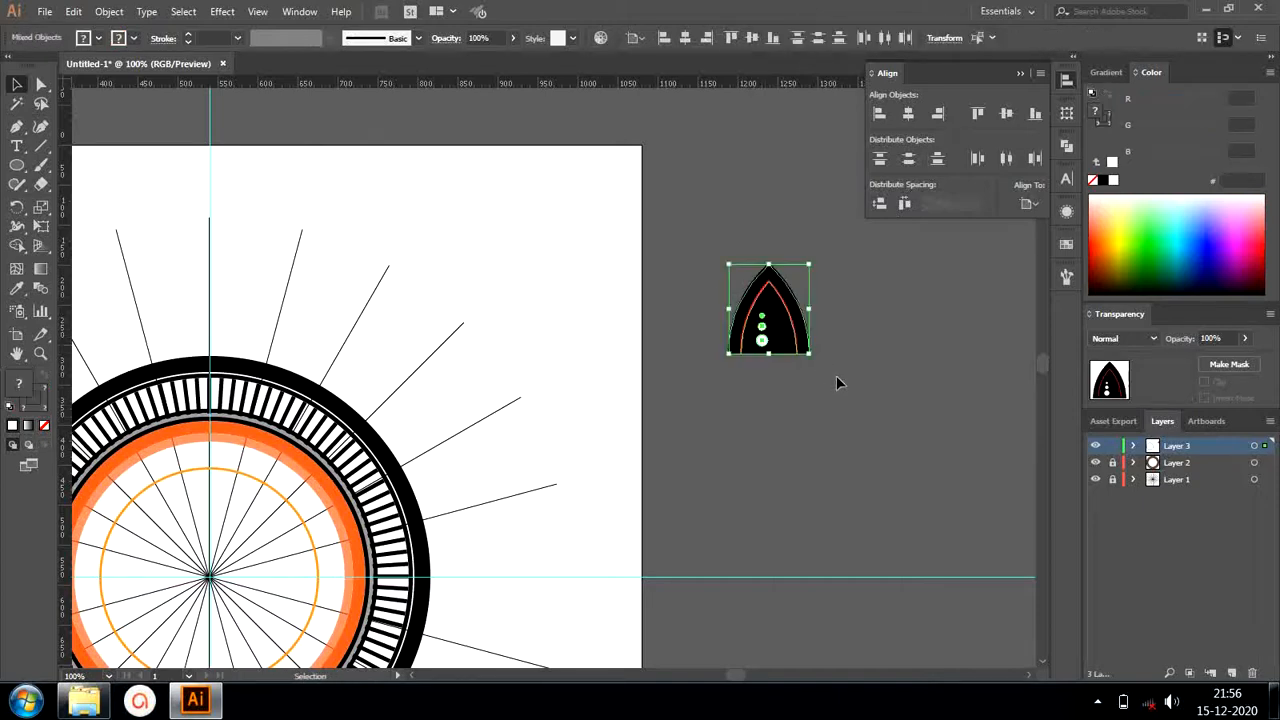
click(795, 319)
click(685, 38)
click(869, 278)
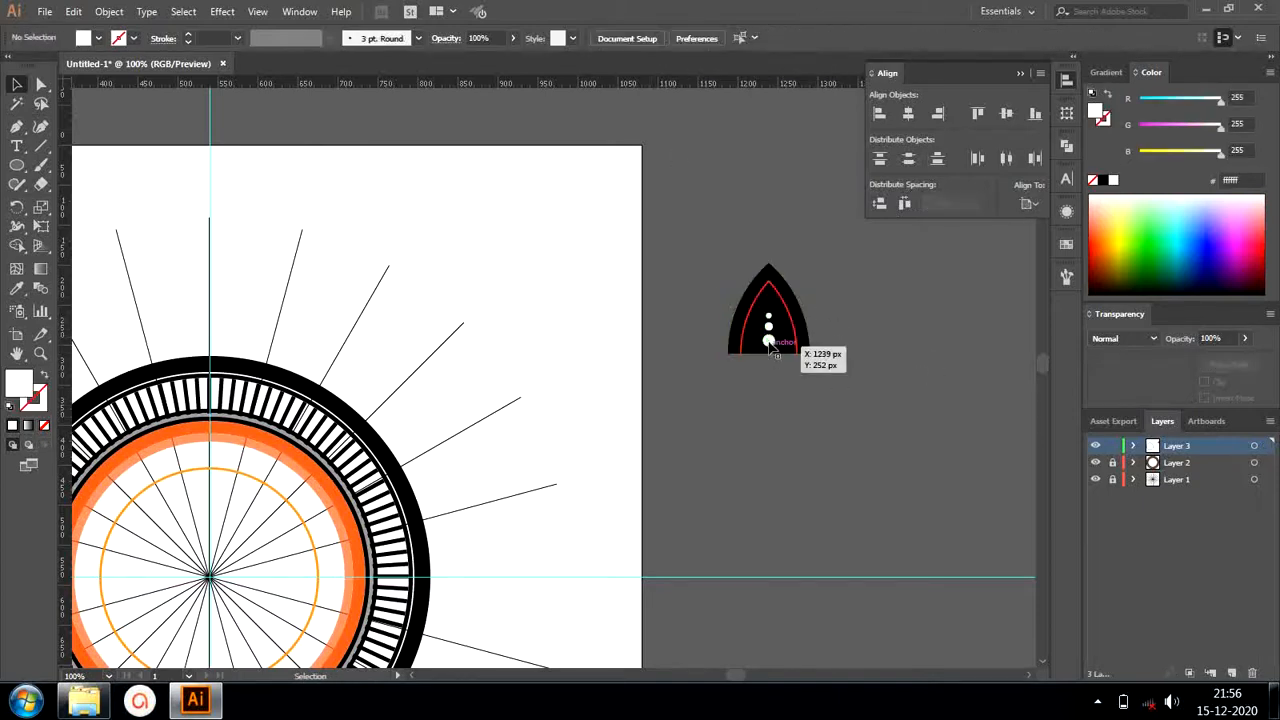
Nudge the three white circles slightly up inside the half petal and deselect.
click(769, 343)
key(Up)
key(Up)
key(Up)
key(Up)
key(Up)
key(Up)
key(Up)
click(850, 371)
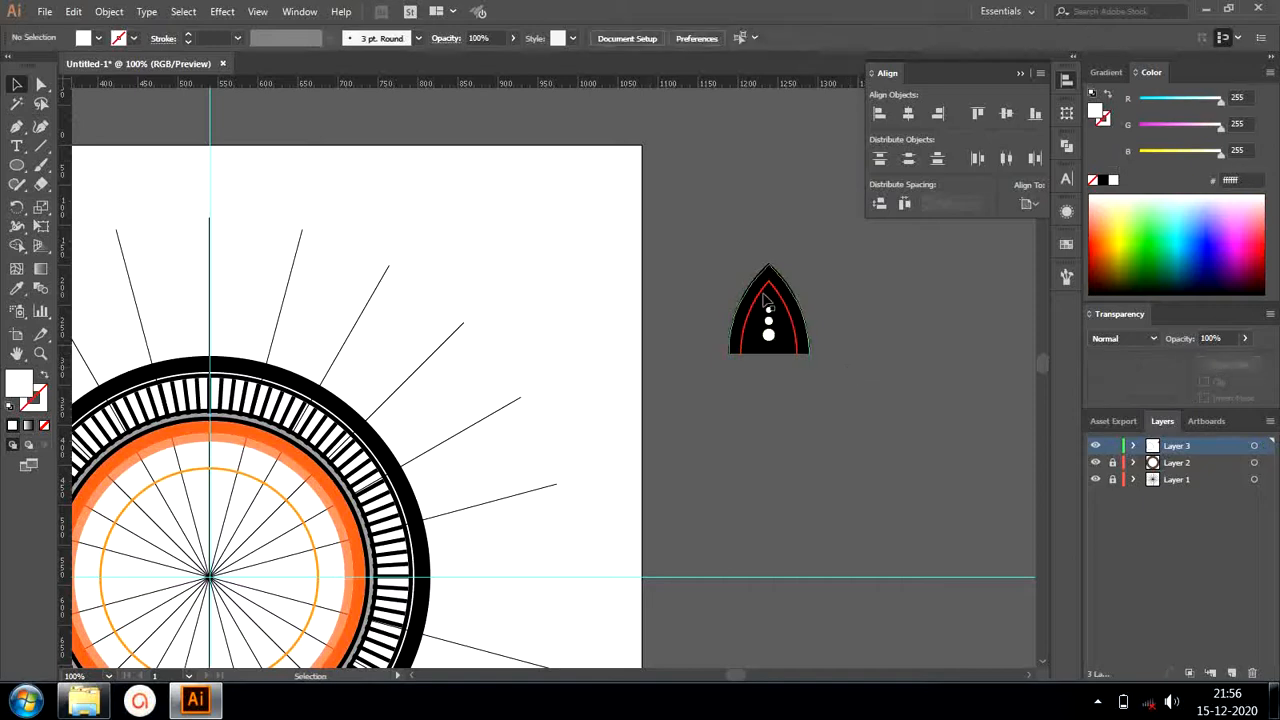
click(769, 335)
key(Down)
click(808, 352)
Group the half petal with its red outline and circles, place it above the black ring, and centre it horizontally on the artboard.
drag(699, 262, 226, 348)
key(ctrl+g)
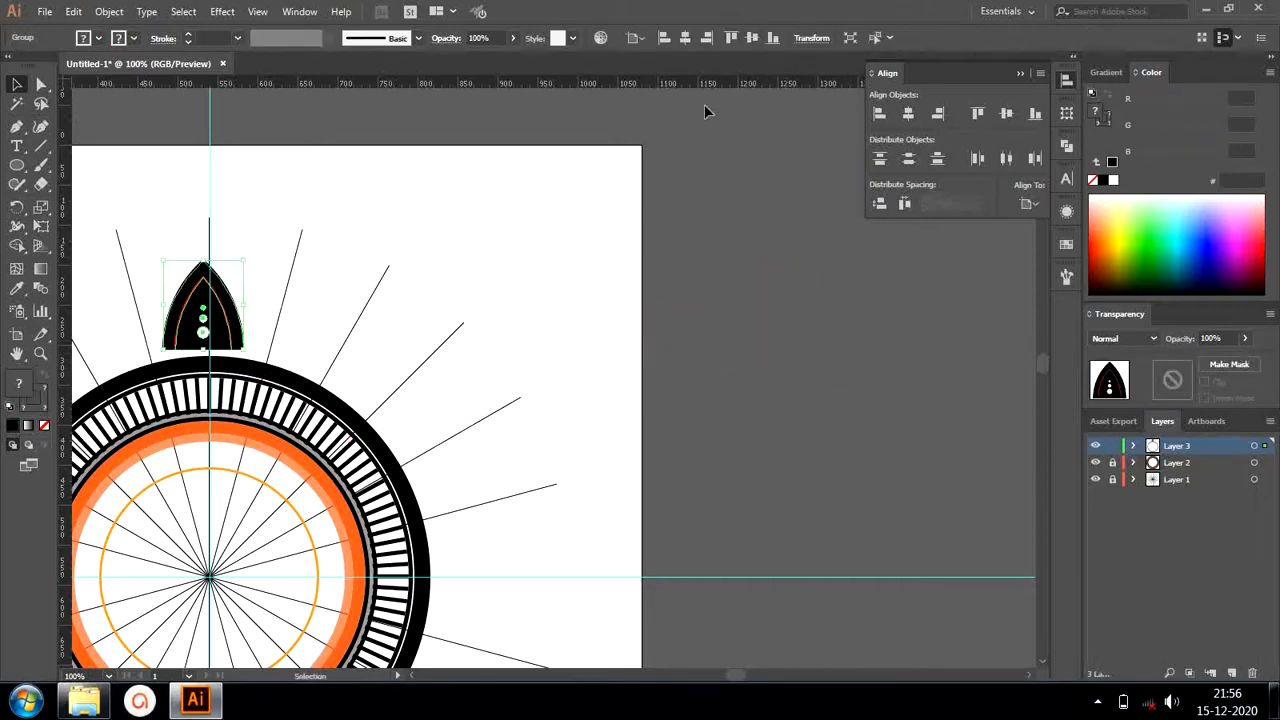
click(686, 39)
Nudge the petal group down so its base sits on the outer black ring, and deselect.
key(ctrl+minus)
scroll(671, 287, down, 2)
key(ctrl+plus)
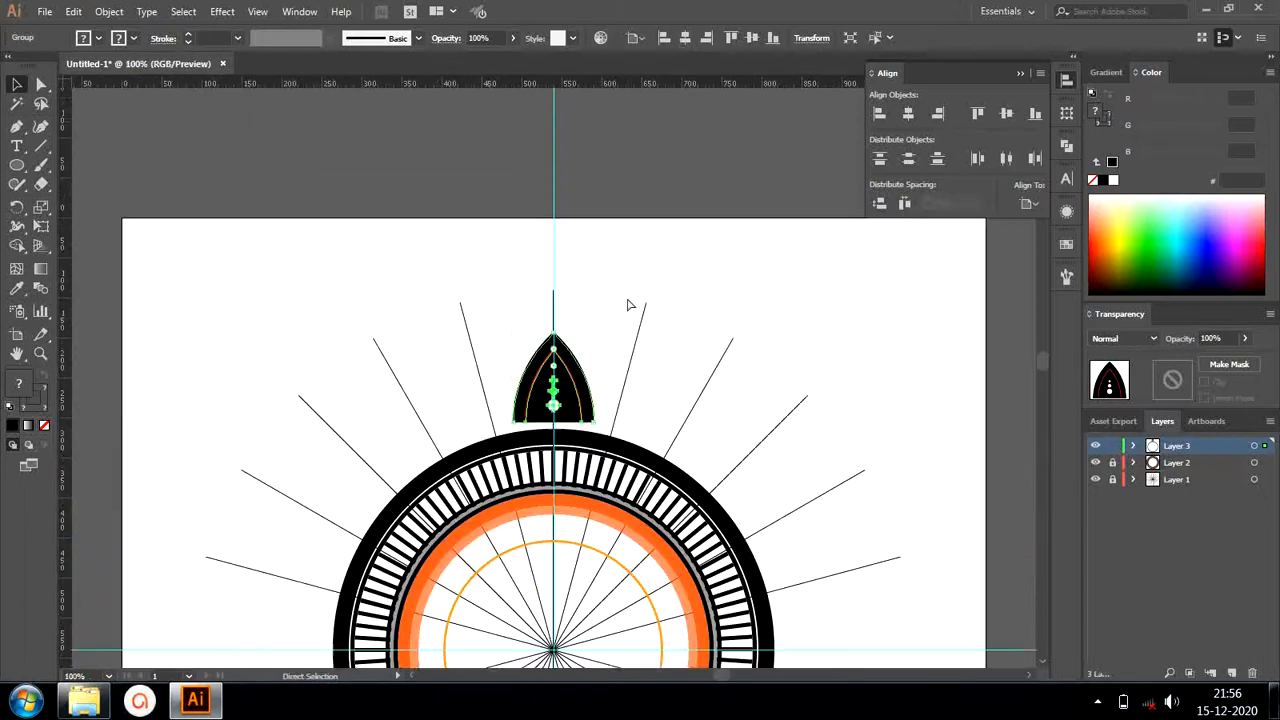
scroll(630, 305, down, 3)
key(v)
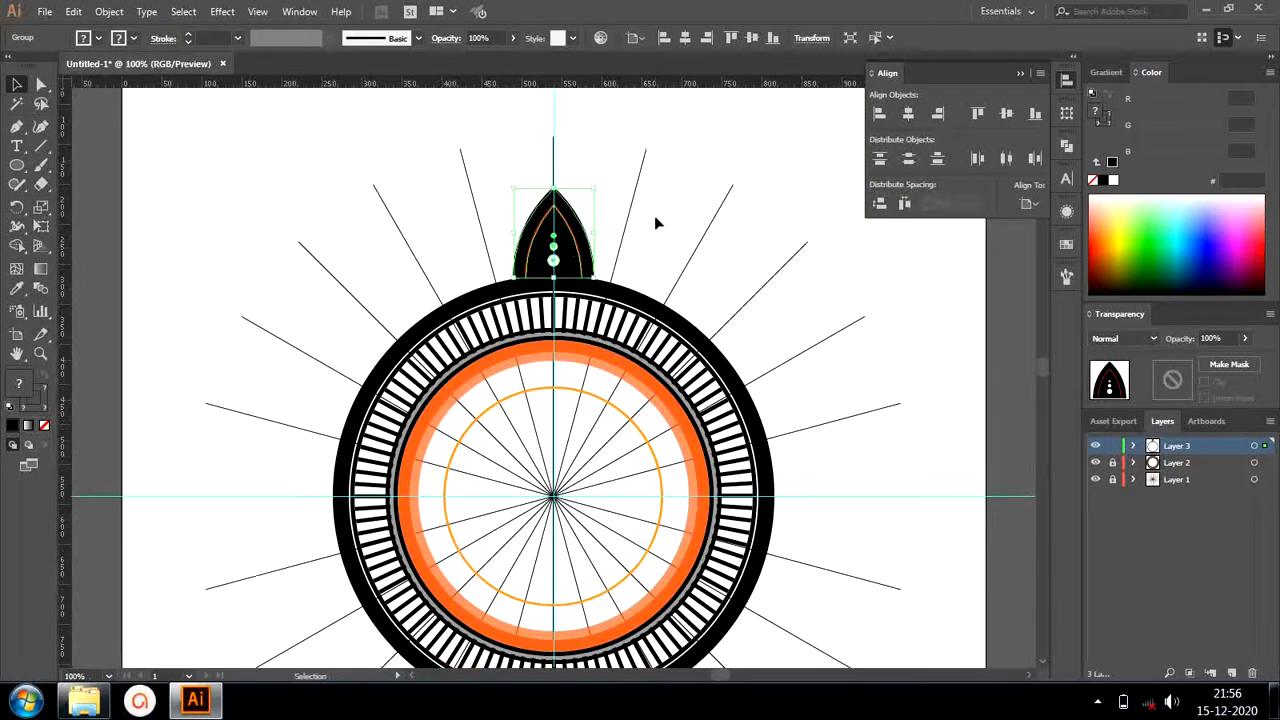
key(Down)
key(Down)
key(Down)
click(719, 147)
click(575, 248)
click(743, 116)
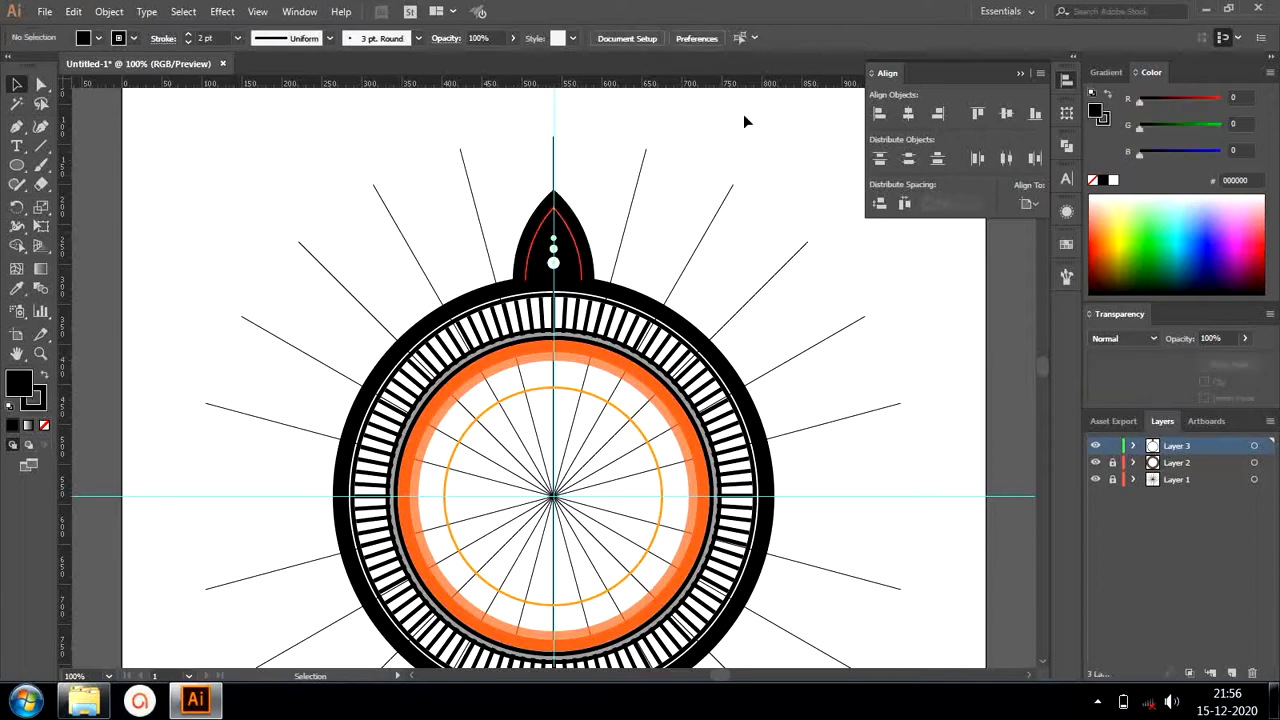
Rotate copies of the petal group around the mandala's centre at 360/12 degrees until twelve petals surround the ring.
click(560, 250)
click(17, 207)
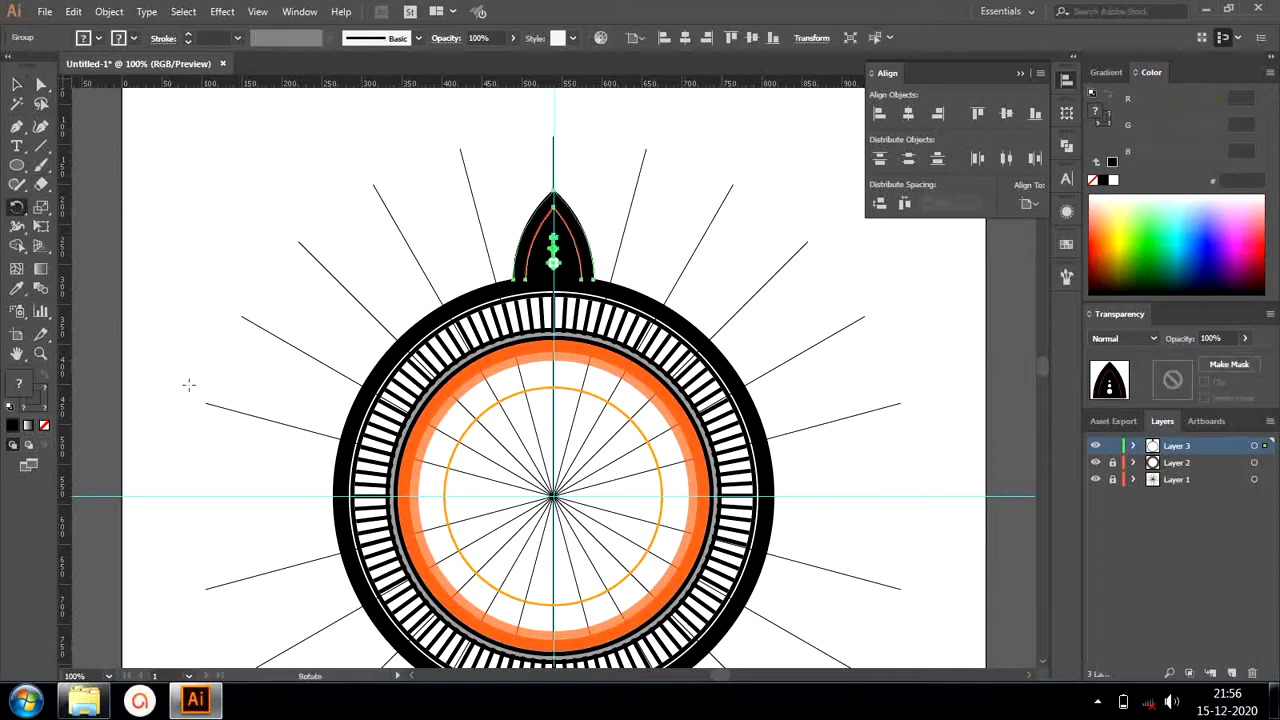
alt+click(553, 494)
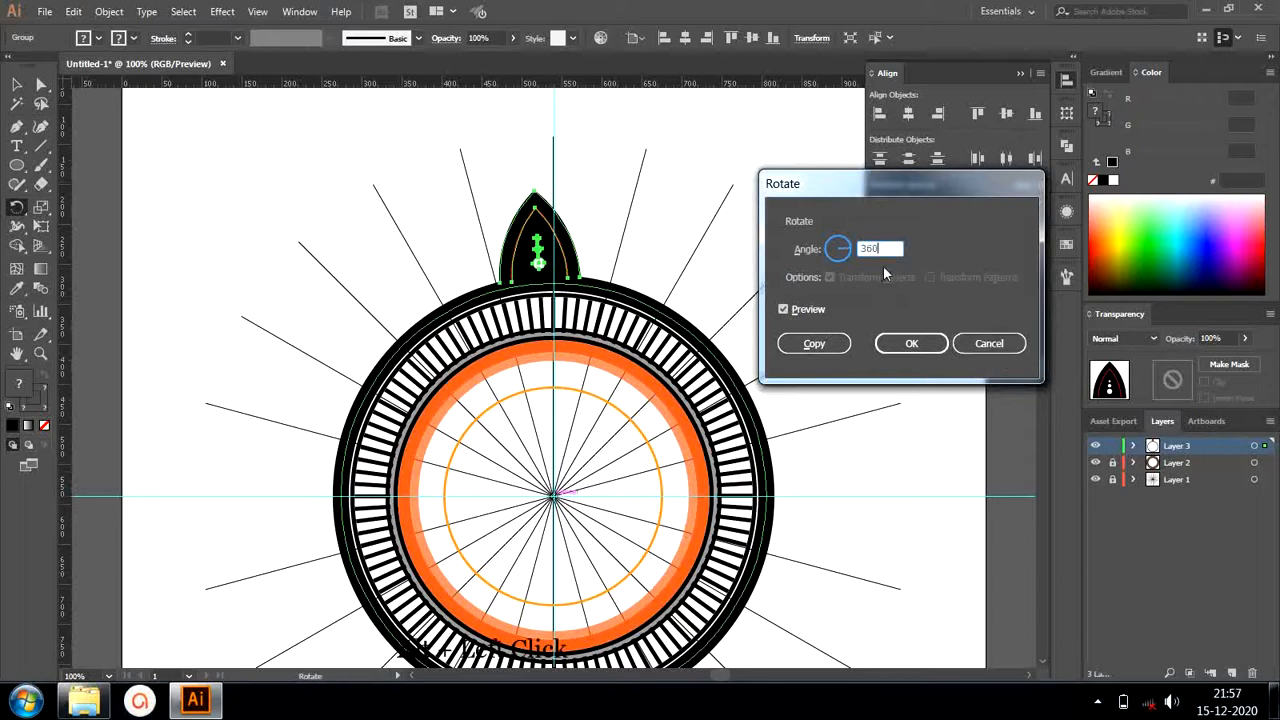
text(360/12)
key(Return)
key(ctrl+d)
key(ctrl+d)
key(ctrl+d)
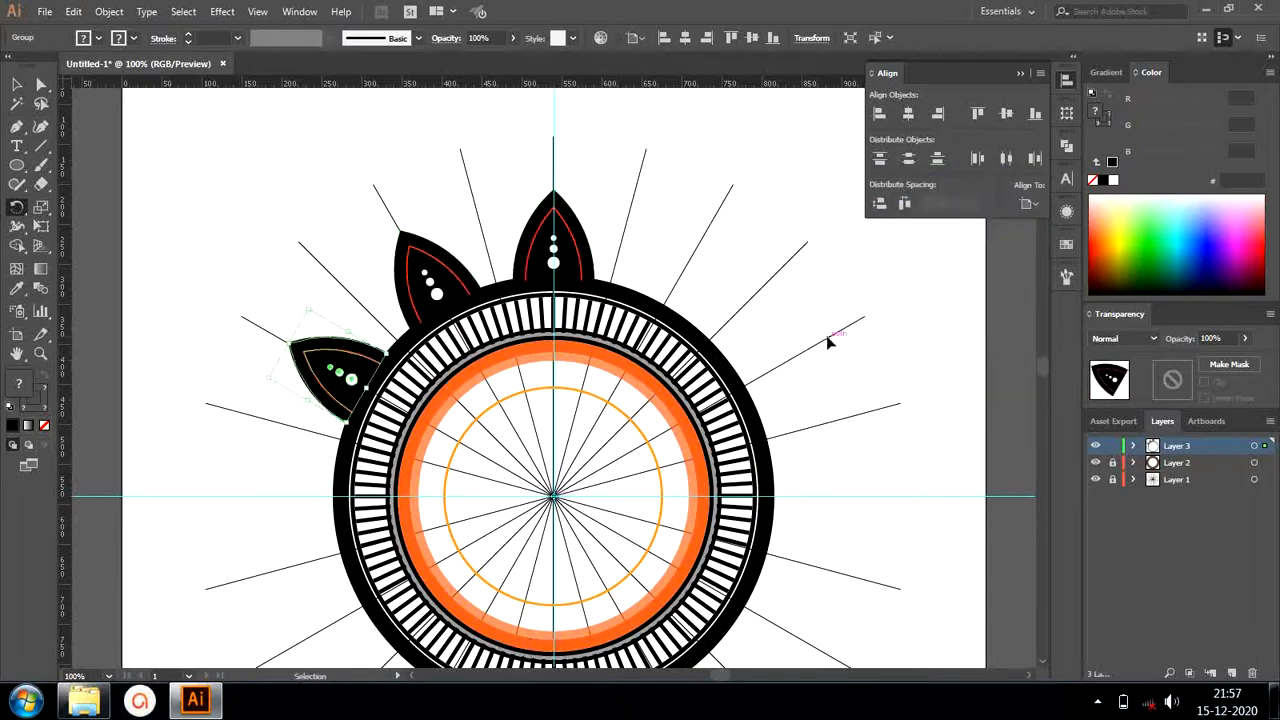
key(ctrl+d)
key(ctrl+d)
key(ctrl+d)
key(ctrl+d)
key(ctrl+d)
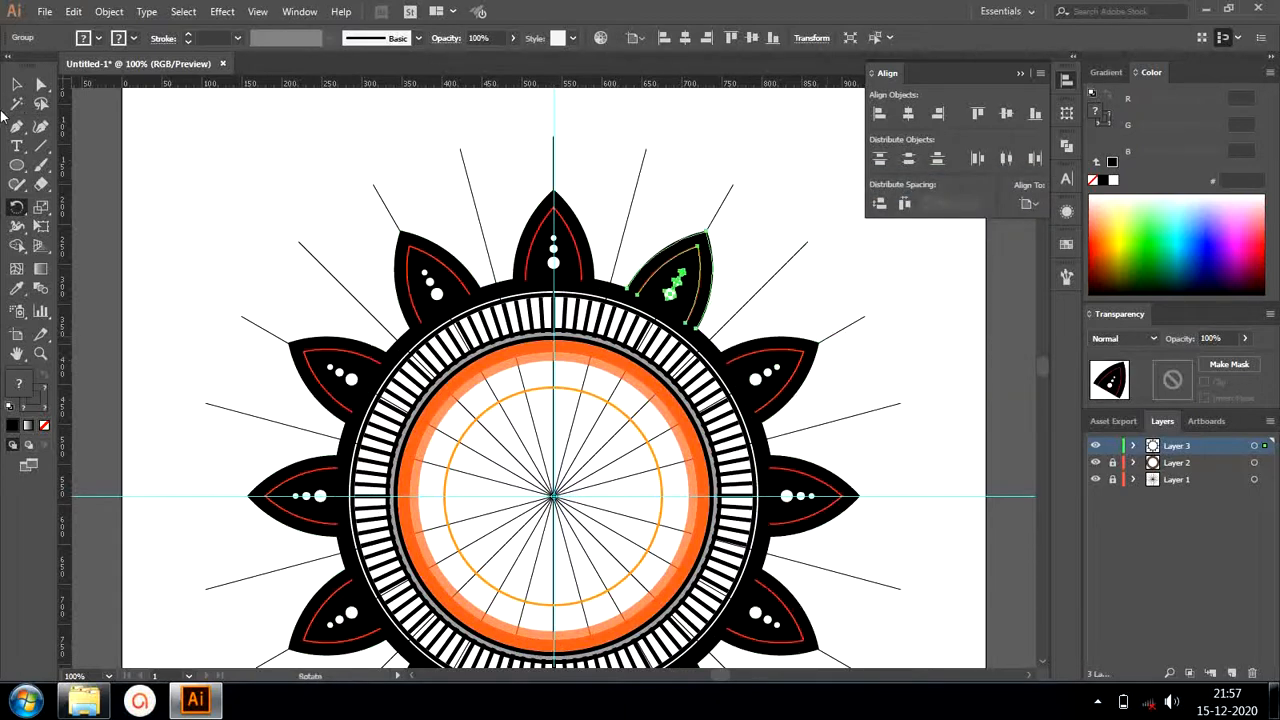
click(12, 98)
key(ctrl+minus)
click(304, 171)
key(v)
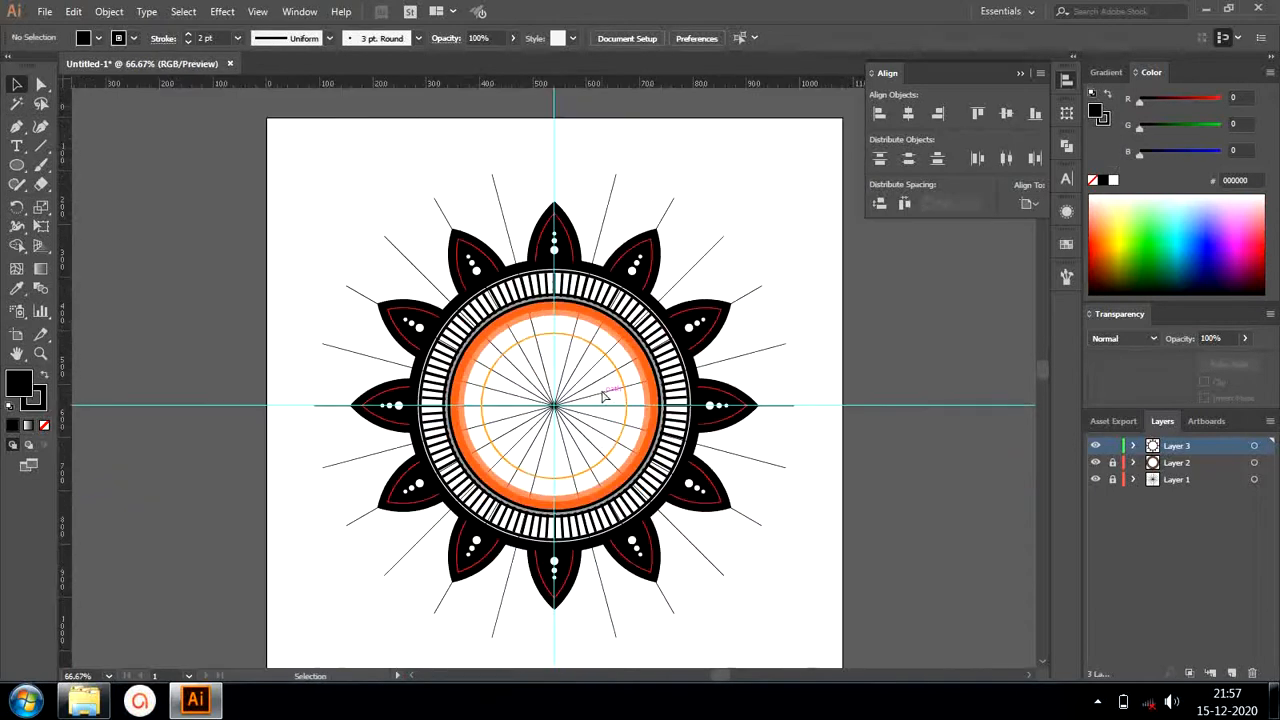
Lock Layer 3 and add a new layer above it.
drag(880, 441, 839, 442)
click(1112, 445)
click(1240, 672)
scroll(714, 463, up, 5)
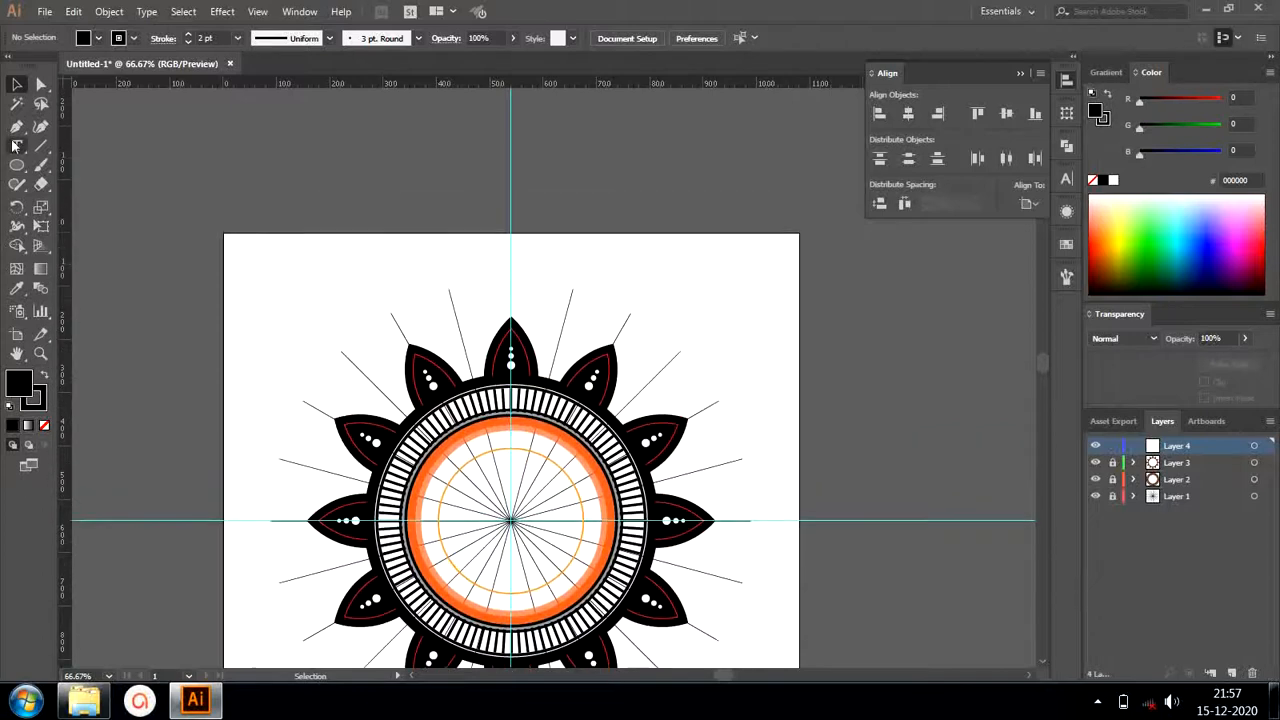
Create a 300 px circle with no fill and a 2 pt black stroke beside the mandala.
key(l)
click(715, 397)
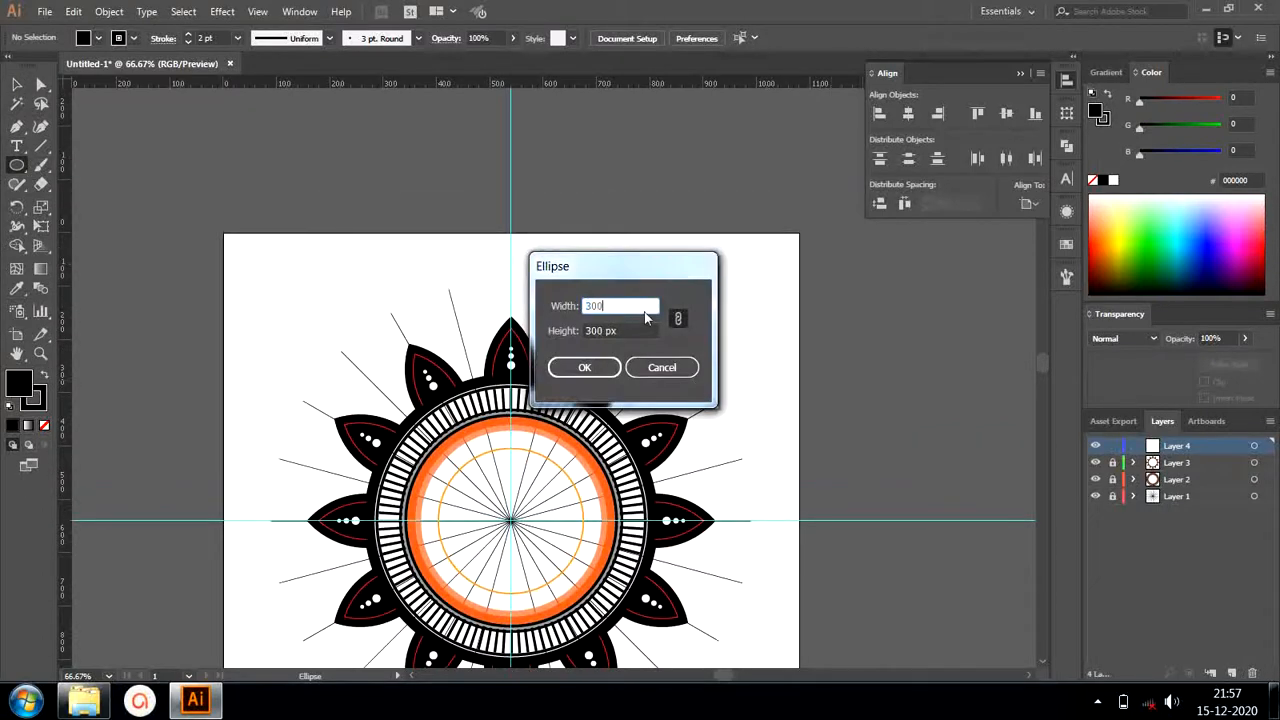
click(584, 367)
click(98, 38)
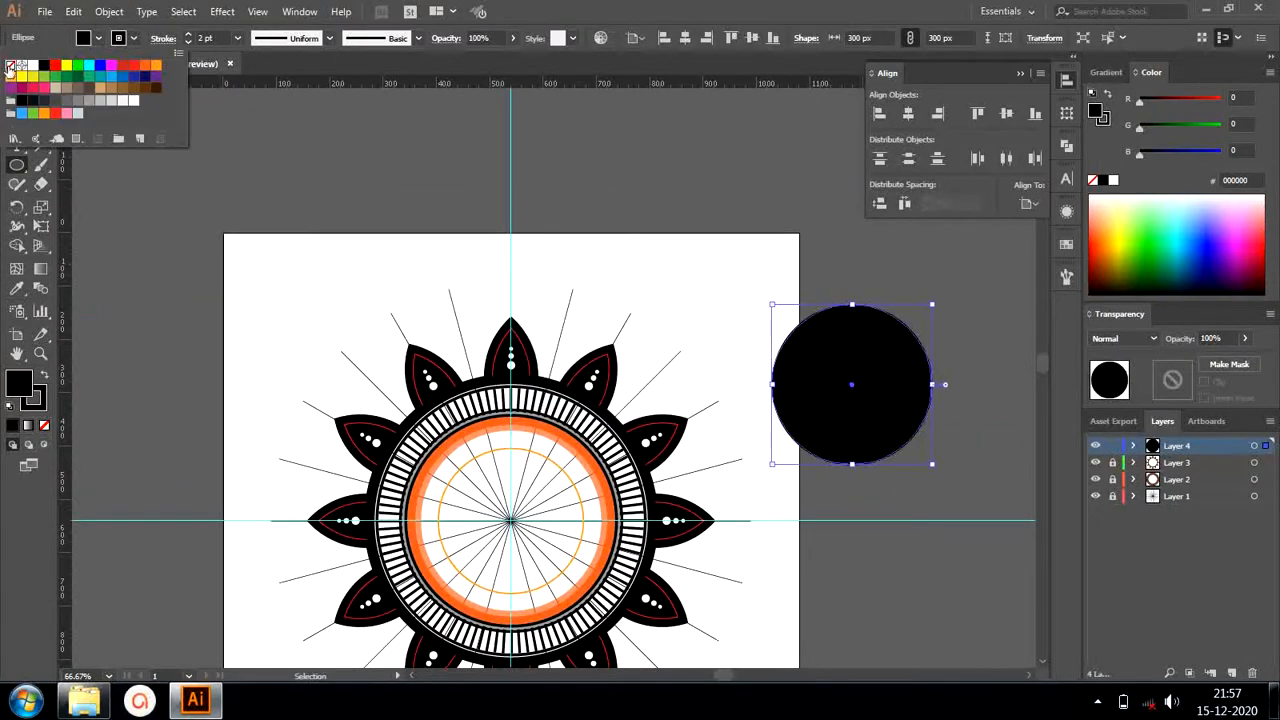
click(10, 66)
Duplicate the 300 px circle horizontally so the copy overlaps the original by about a third of its width.
scroll(697, 355, down, 4)
scroll(697, 355, right, 8)
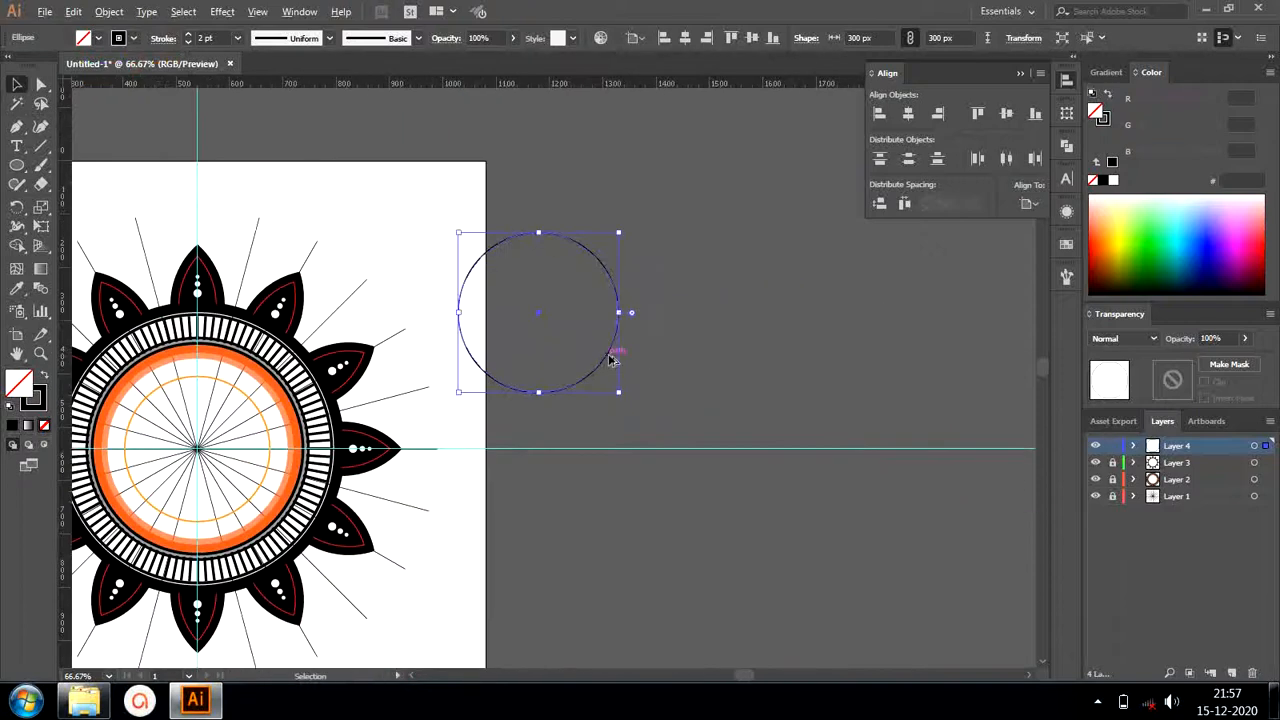
drag(612, 360, 714, 362)
drag(715, 362, 715, 362)
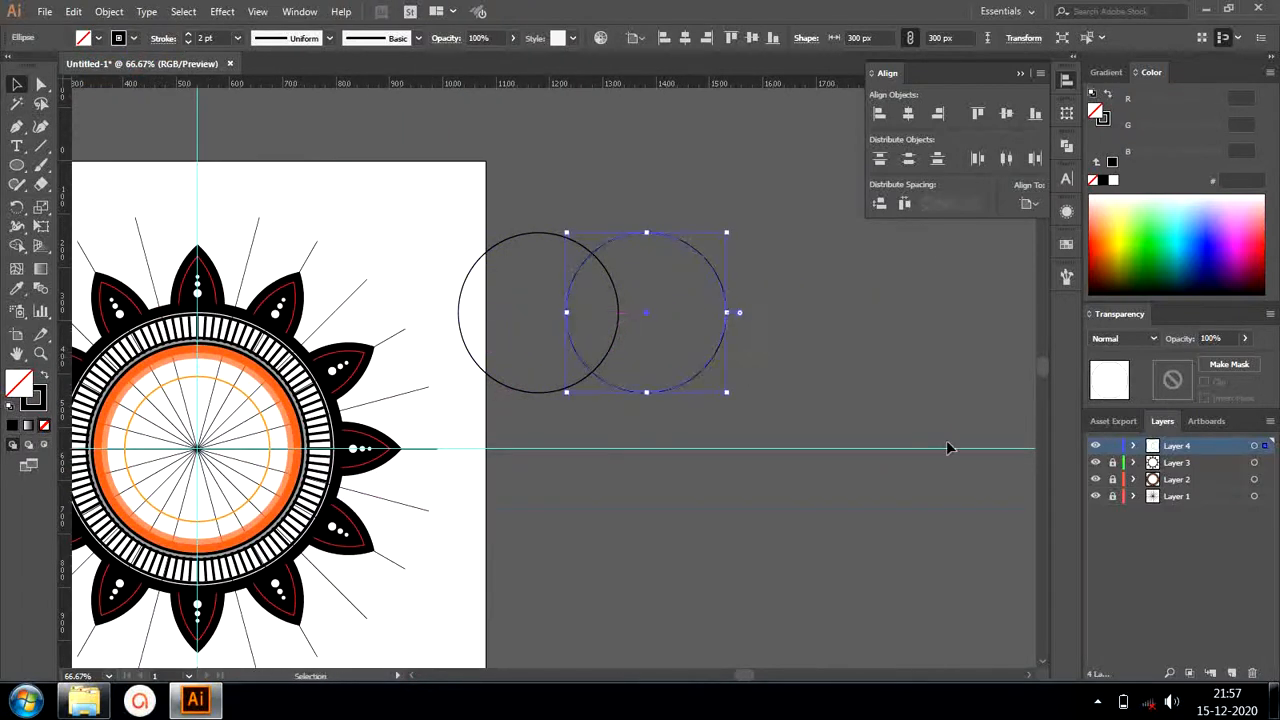
Intersect the two overlapping circles with Pathfinder to keep only the lens-shaped overlap.
key(ctrl+shift+a)
key(ctrl+a)
click(1066, 80)
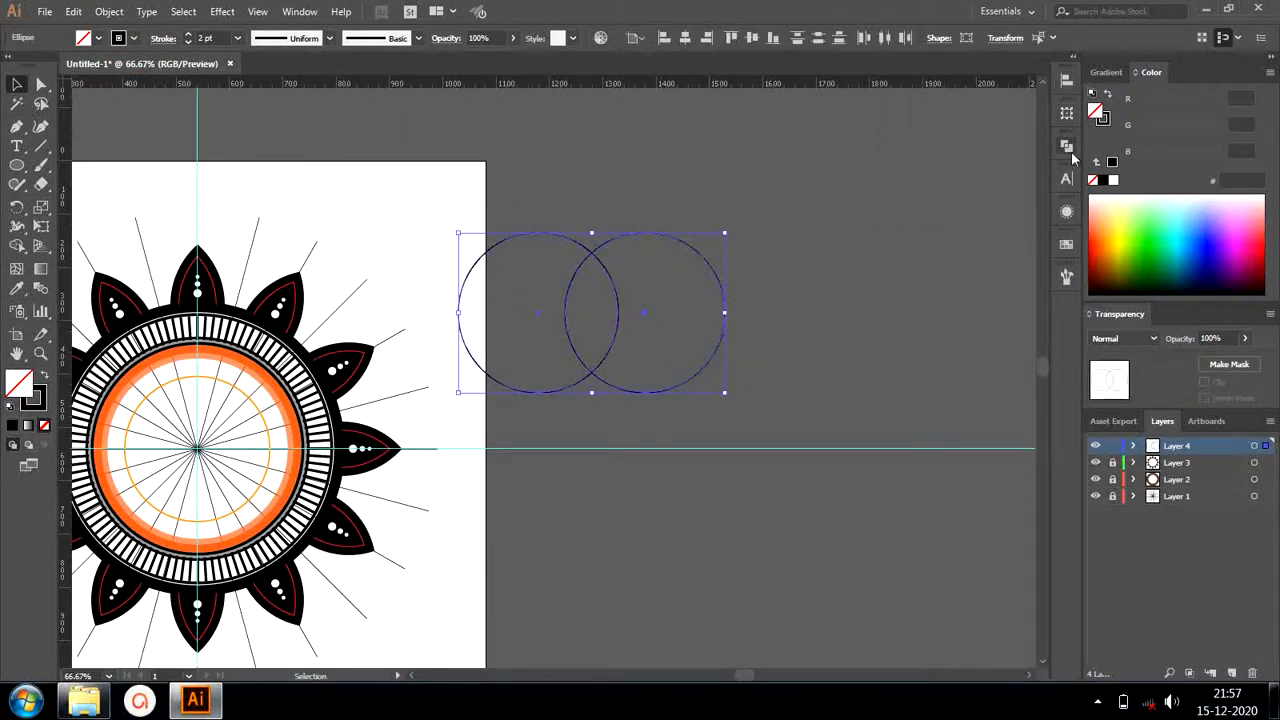
click(1066, 145)
click(938, 179)
key(ctrl+shift+a)
Offset the lens path by -5 px to create a slightly smaller inner copy.
click(592, 373)
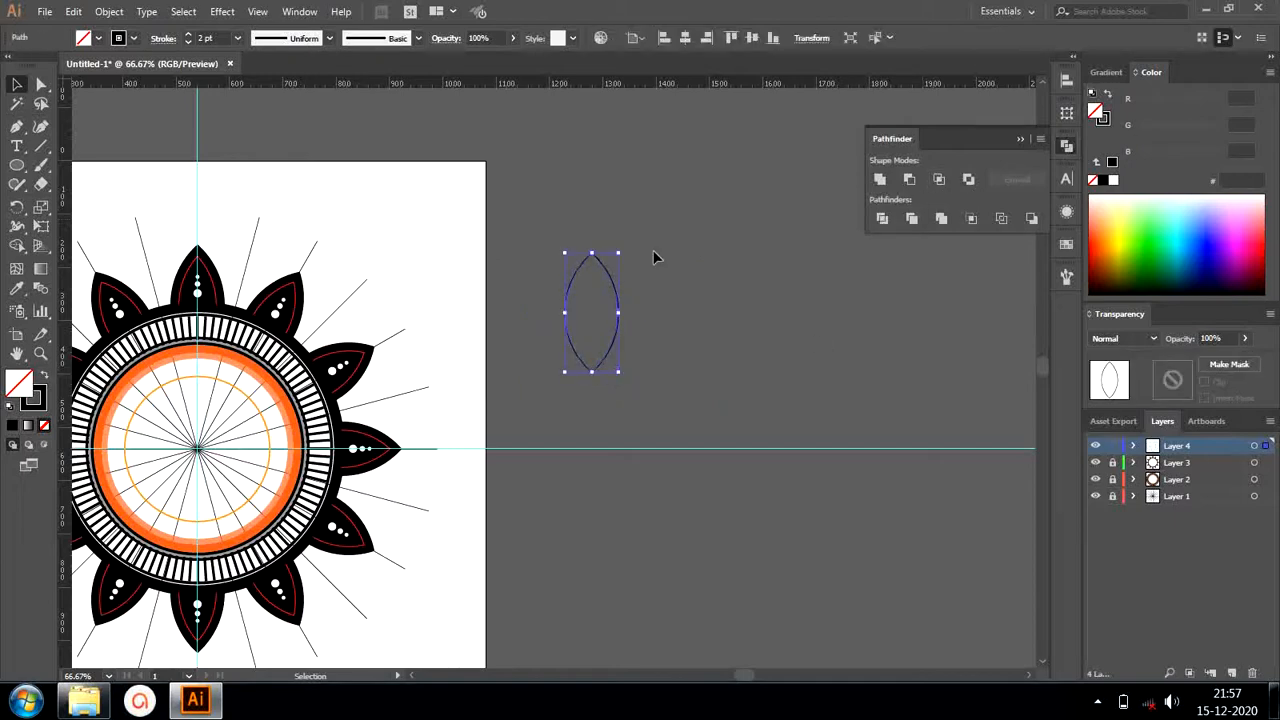
click(109, 11)
mouse_move(157, 392)
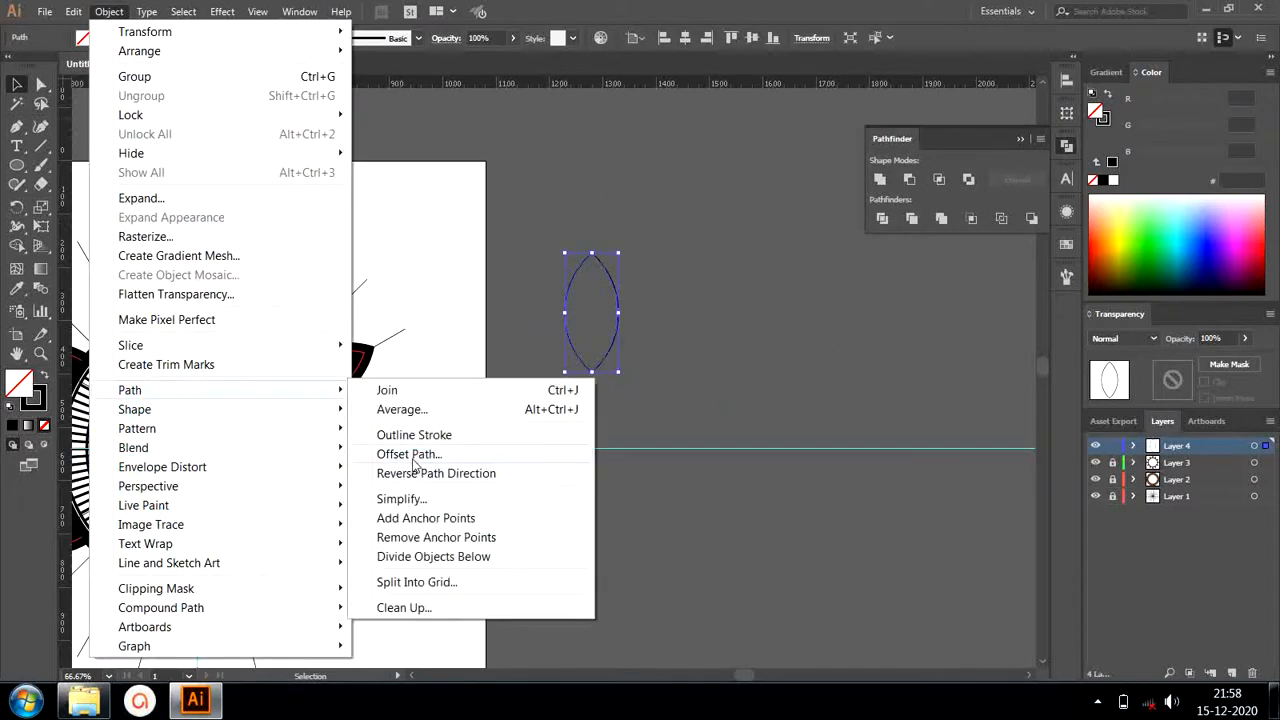
click(409, 454)
drag(540, 180, 798, 211)
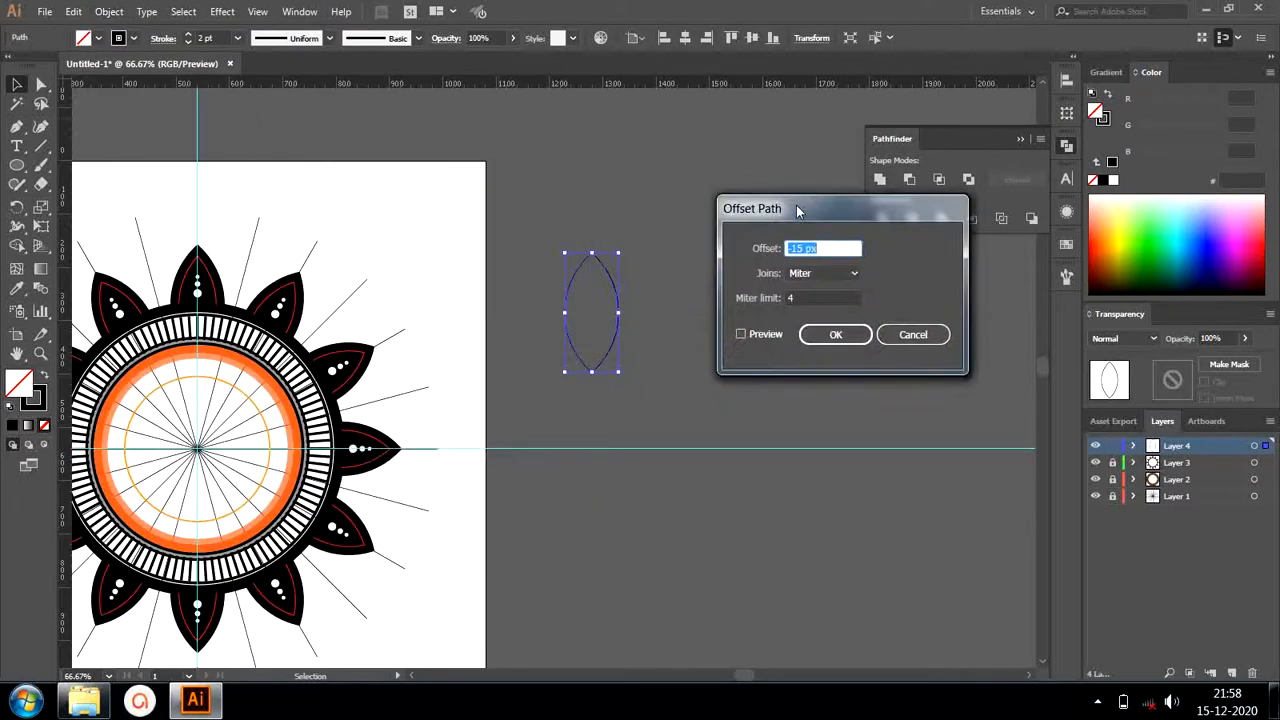
click(765, 337)
scroll(833, 243, up, 7)
click(834, 334)
Offset the inner lens path inward again, leaving a wide band between it and the new lens.
click(109, 11)
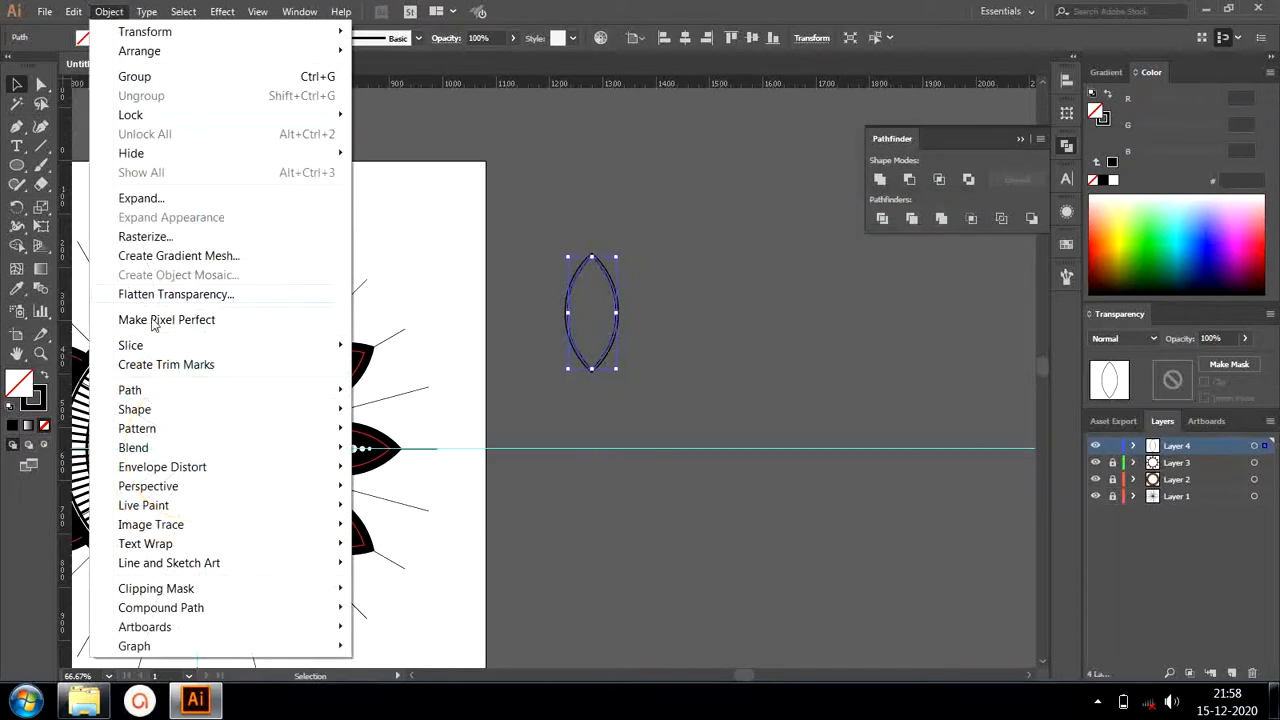
mouse_move(250, 390)
click(409, 454)
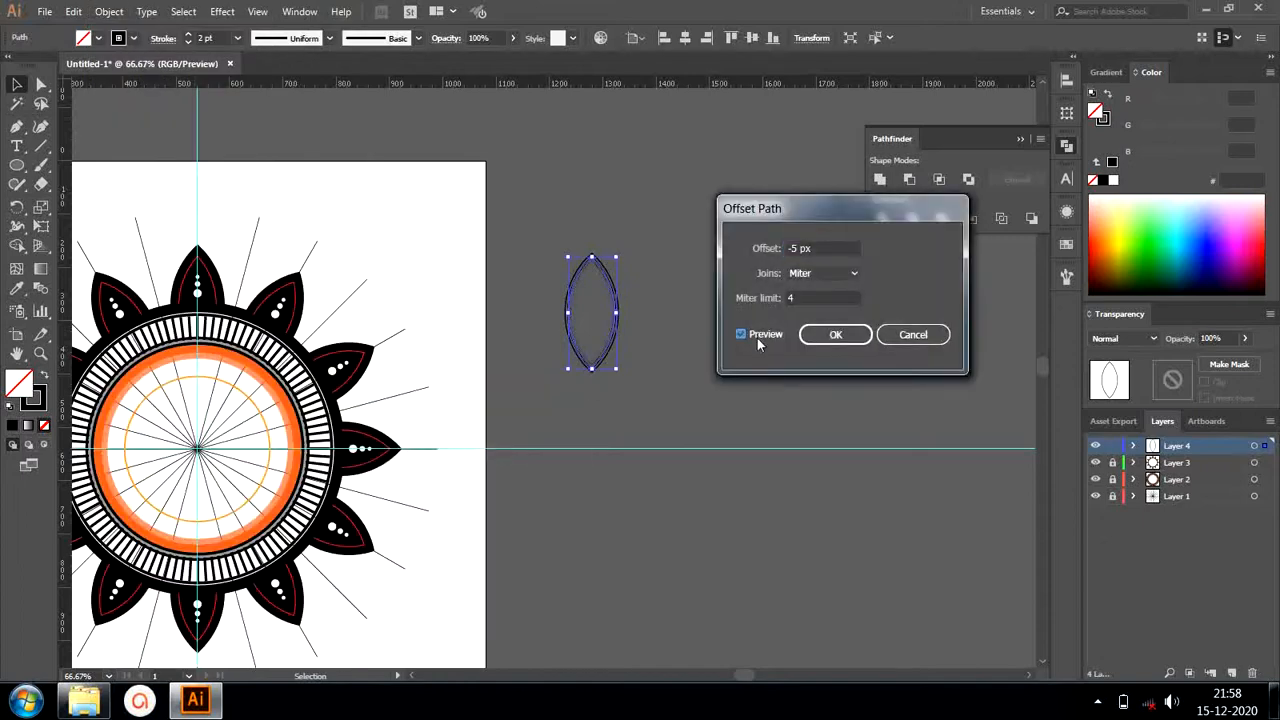
scroll(828, 261, down, 17)
click(830, 333)
Offset the smallest lens path inward once more, leaving only a narrow band around the new innermost lens.
click(109, 11)
mouse_move(130, 389)
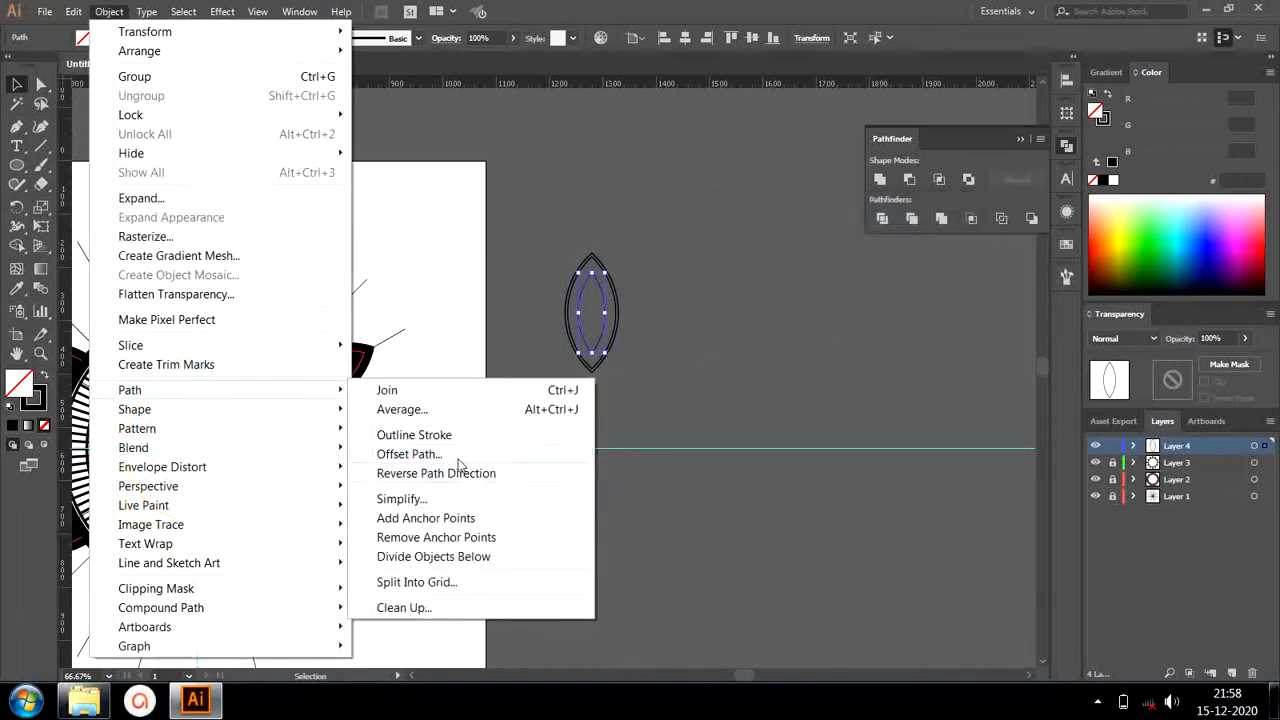
click(425, 452)
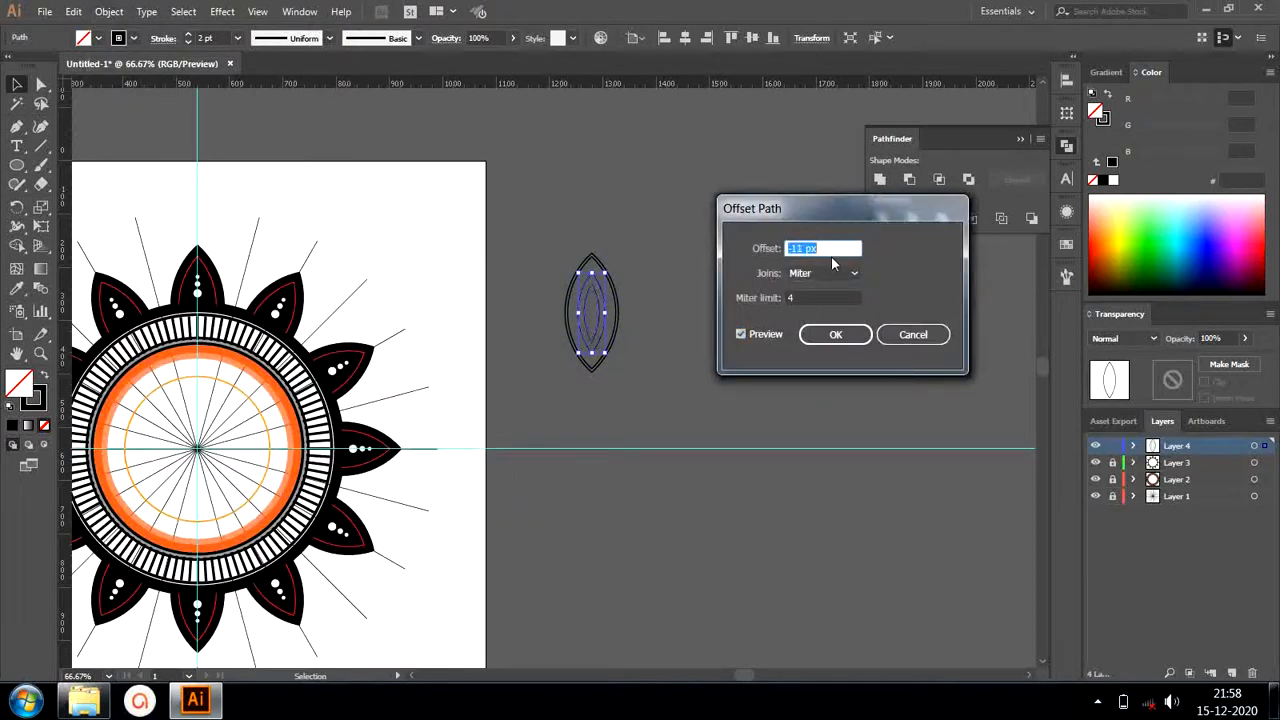
click(830, 334)
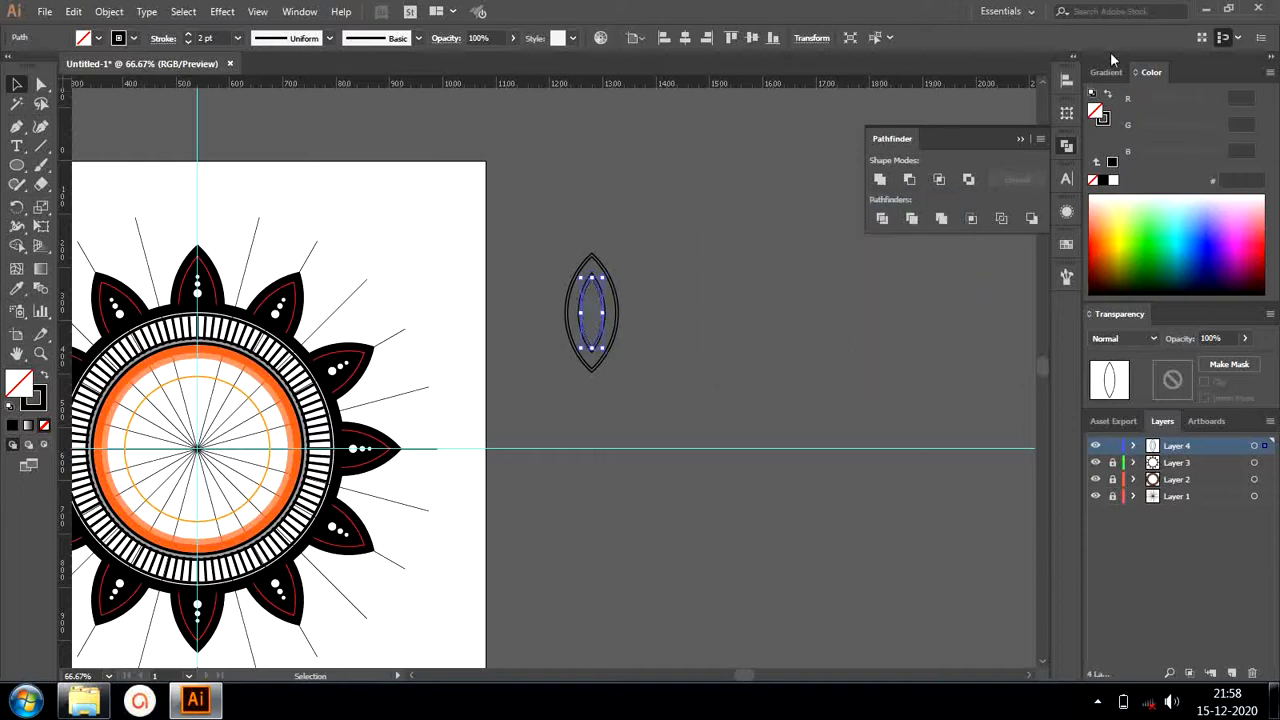
Fill the innermost lens with a white-to-black linear gradient running vertically at -90°, and deselect.
click(1108, 72)
click(1099, 110)
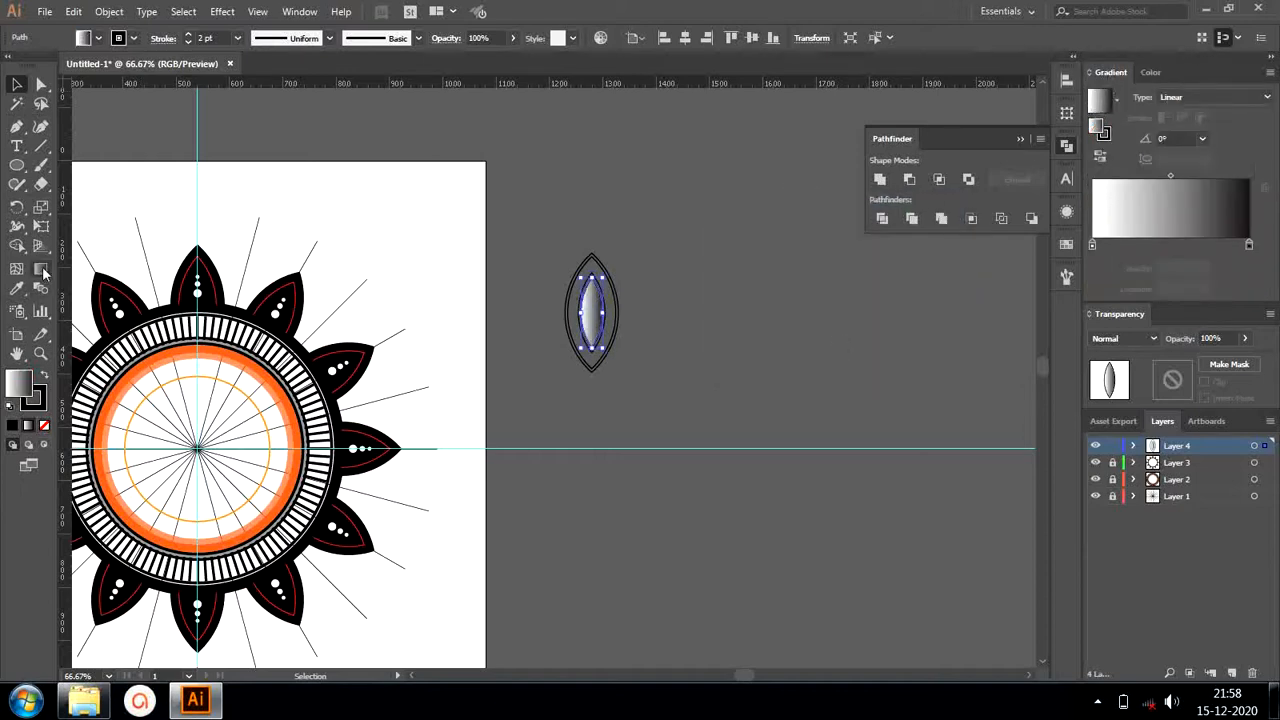
click(41, 270)
drag(592, 278, 602, 356)
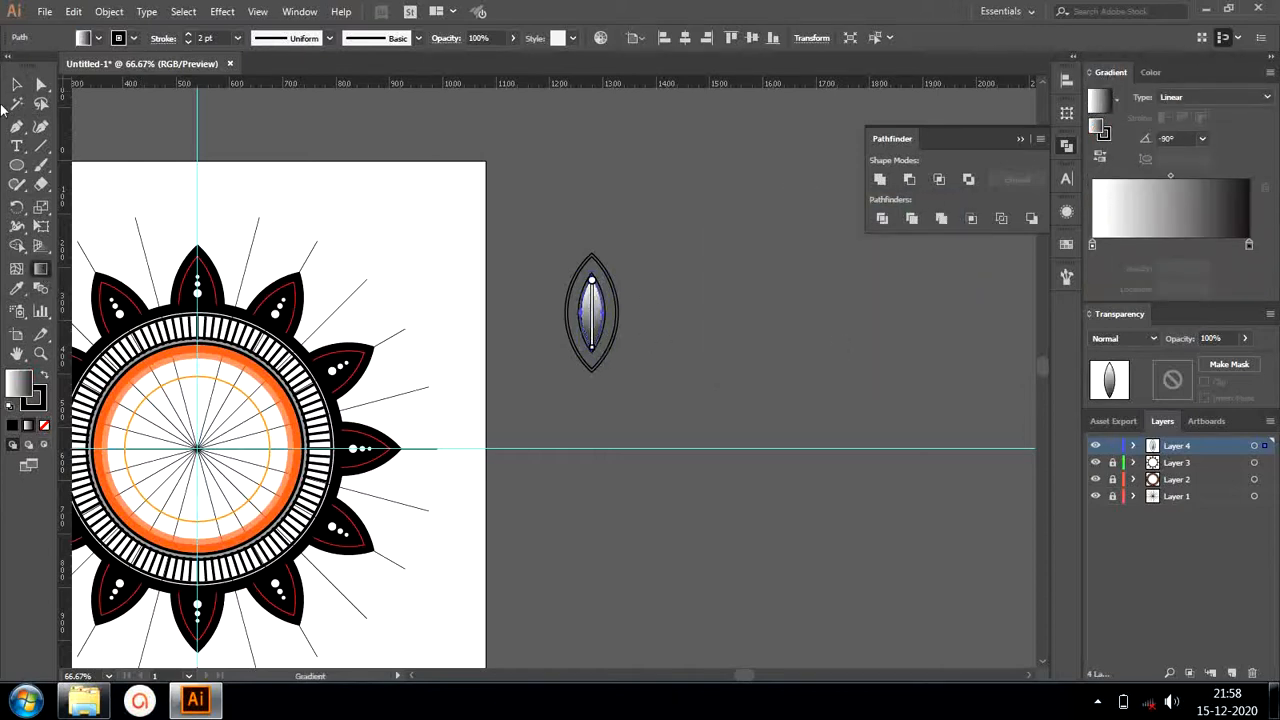
click(16, 85)
click(715, 343)
Fill the second-innermost lens with white and the next larger lens with red.
click(603, 333)
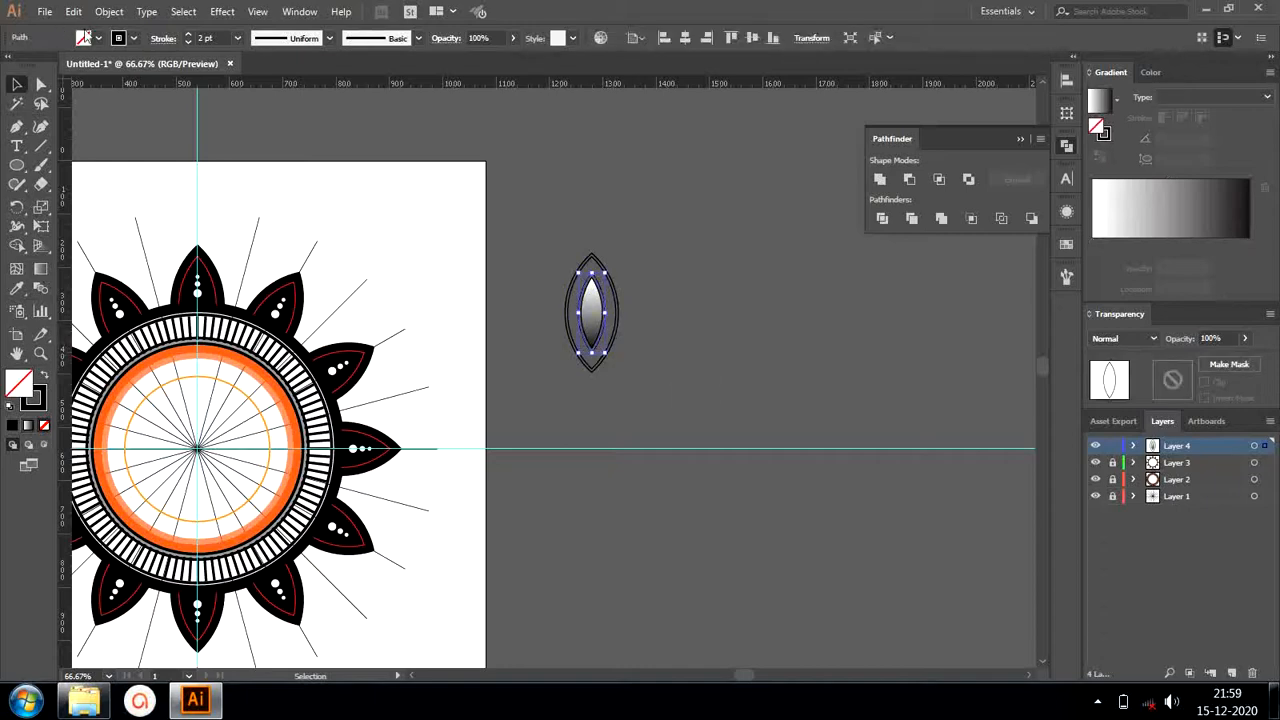
click(85, 37)
click(31, 62)
click(616, 298)
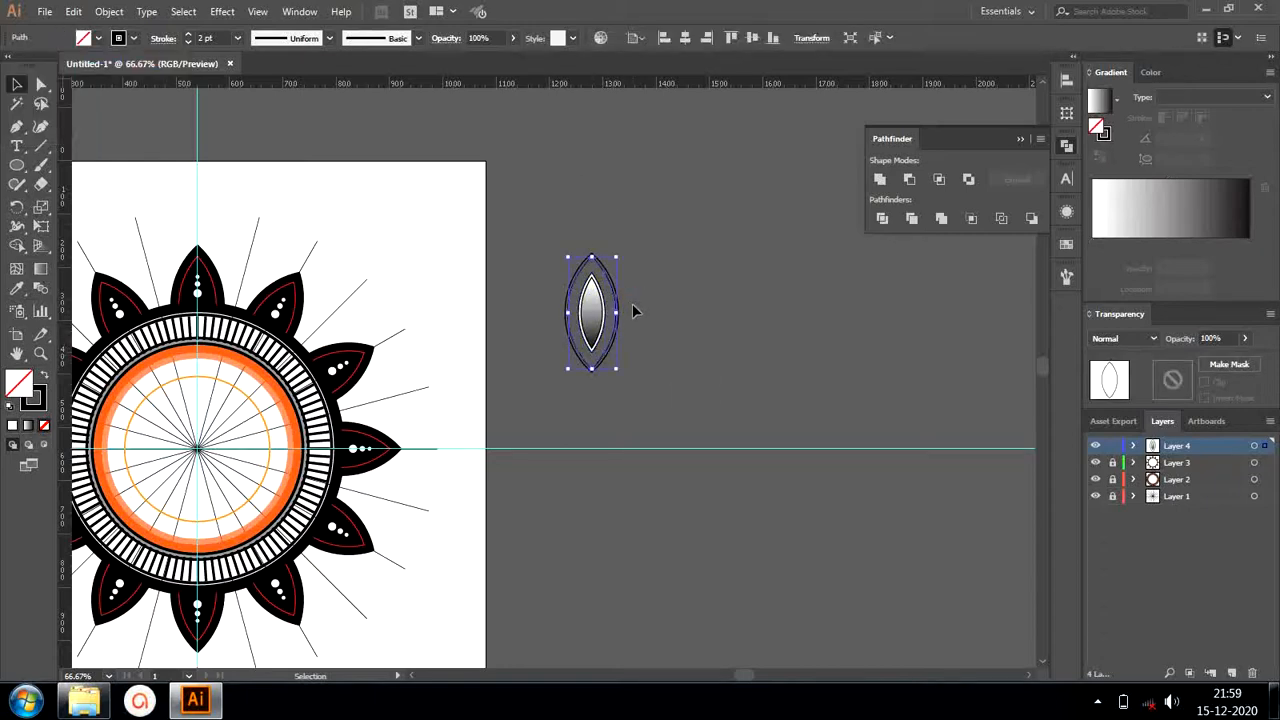
click(85, 37)
click(138, 70)
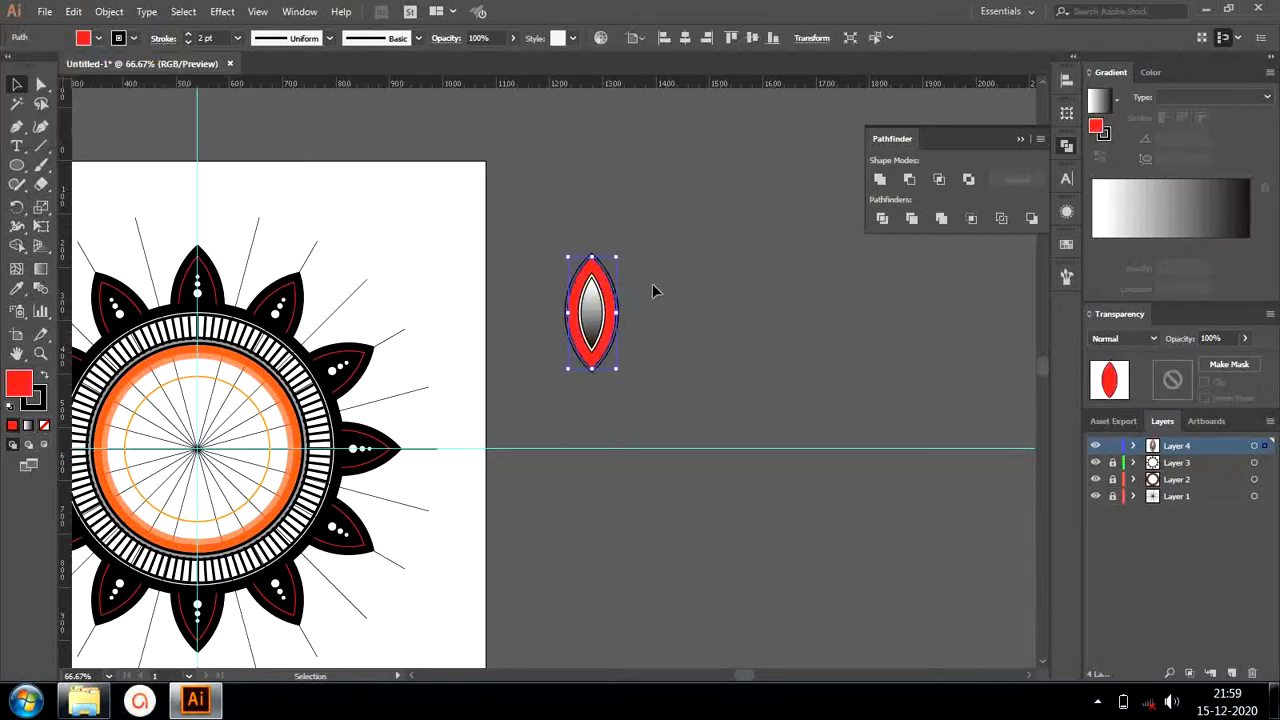
Fill the outermost lens with white.
click(98, 38)
click(98, 38)
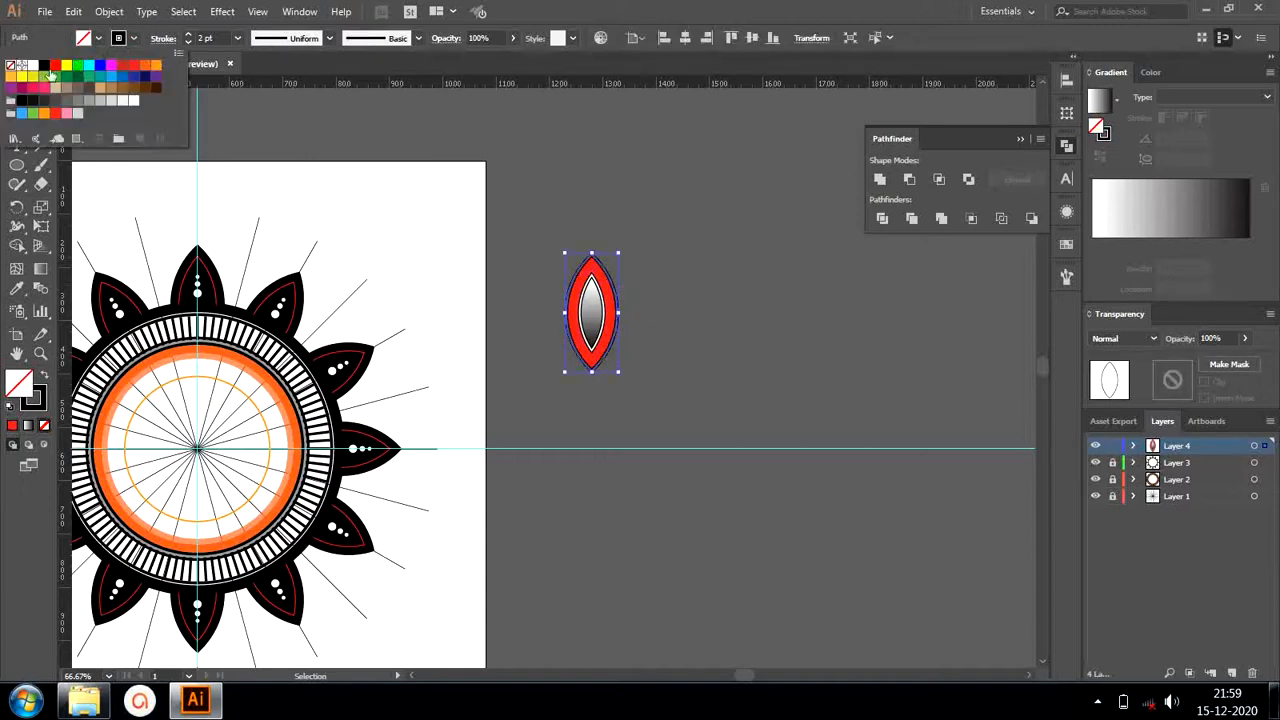
click(31, 62)
Group the four nested lens shapes into one petal.
click(554, 237)
drag(551, 236, 659, 371)
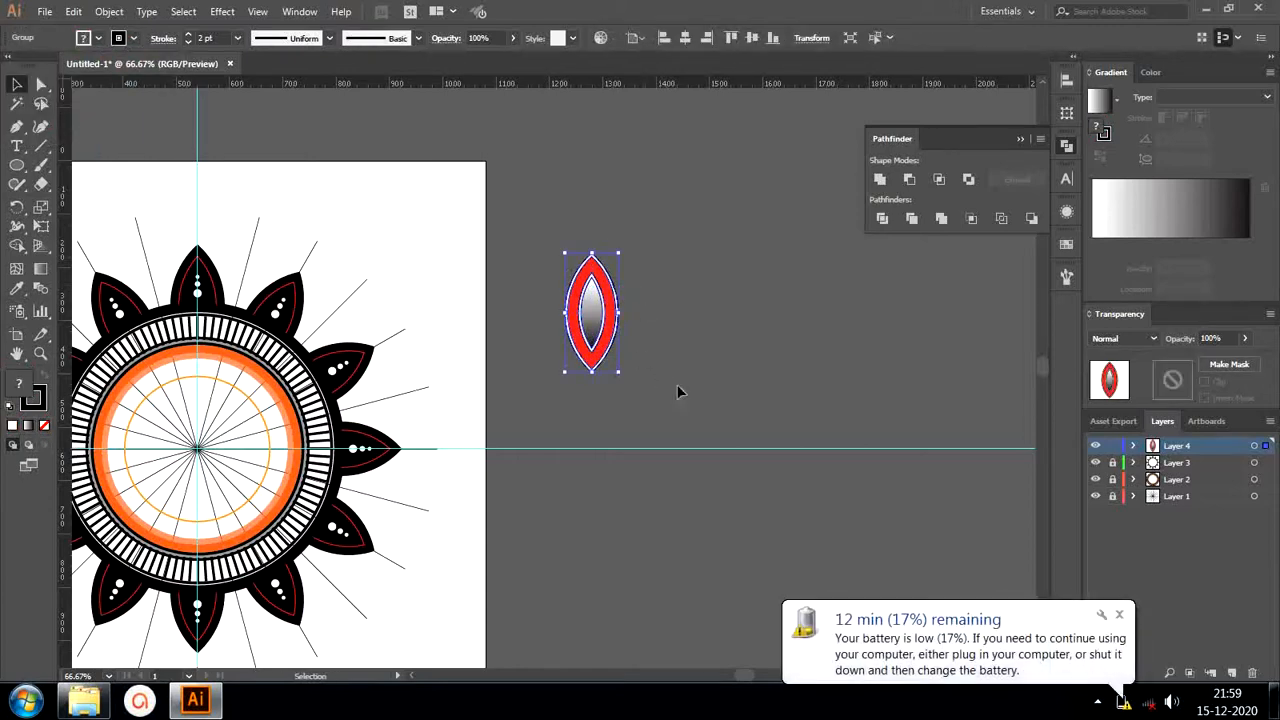
click(1117, 635)
Rotate the red lens petal group counterclockwise to match the tilt of the guide line just left of the vertical axis.
scroll(1009, 534, left, 5)
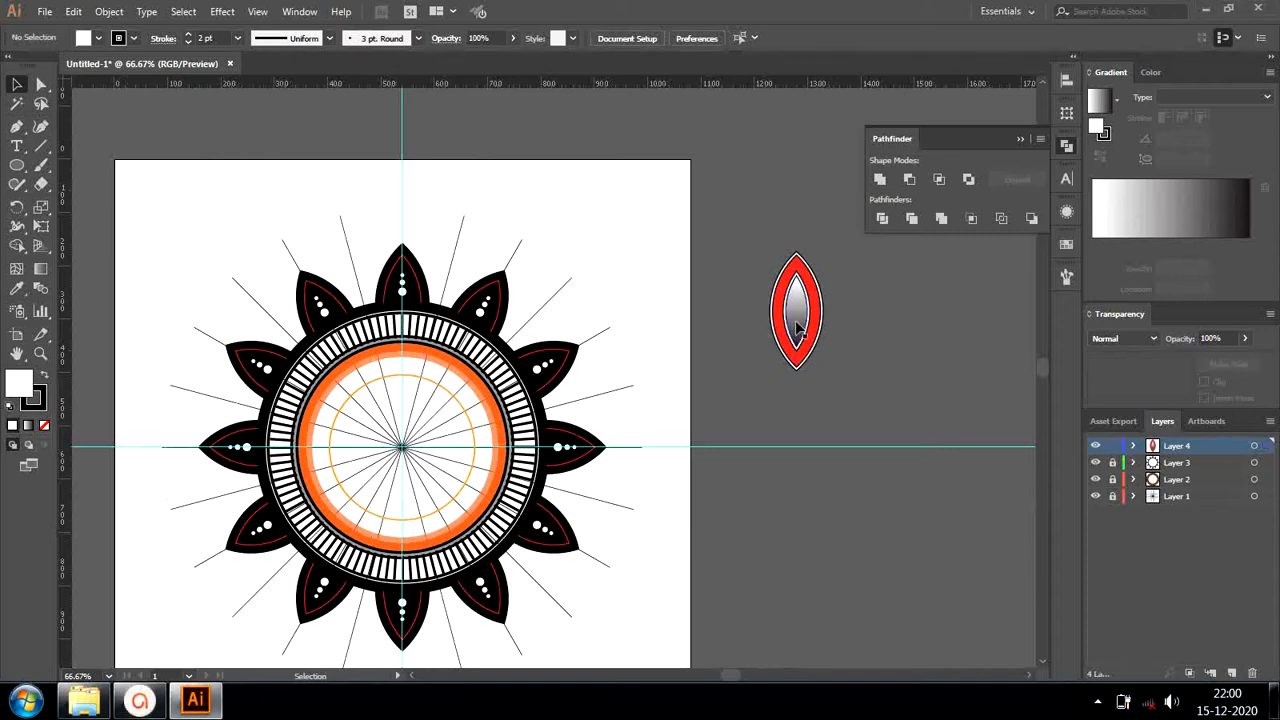
right_click(798, 362)
mouse_move(871, 514)
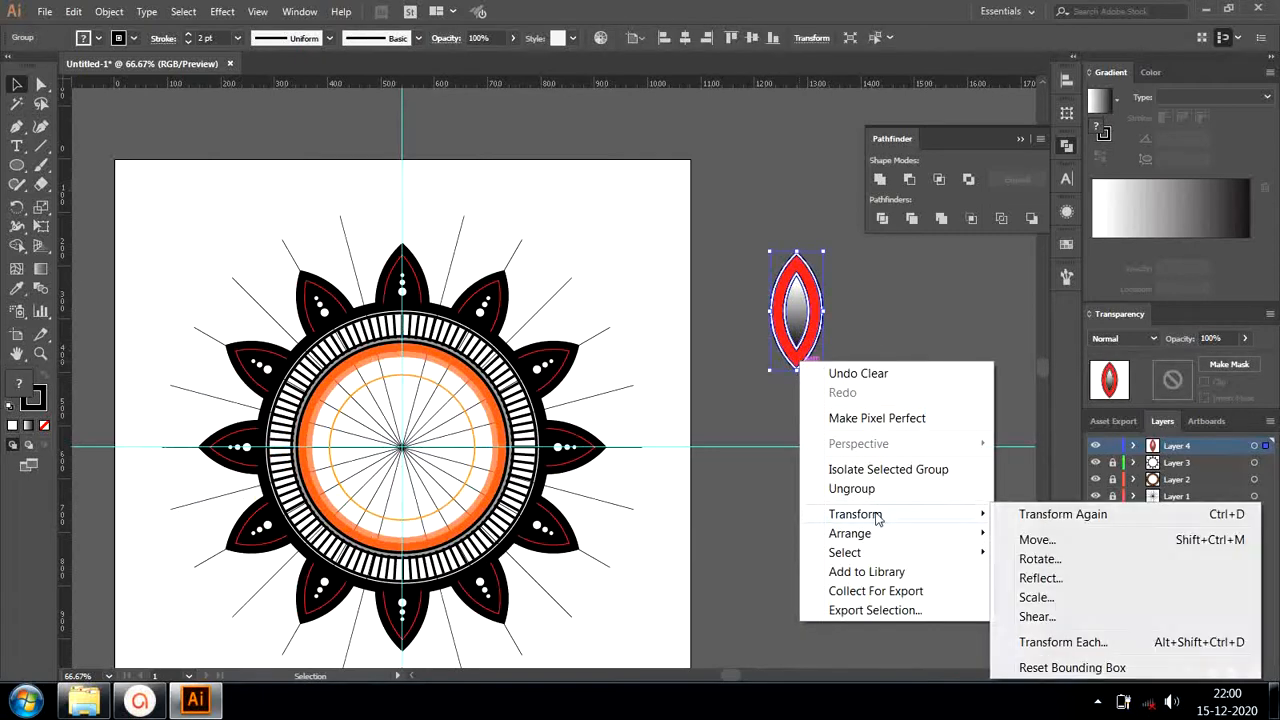
click(1028, 560)
click(845, 343)
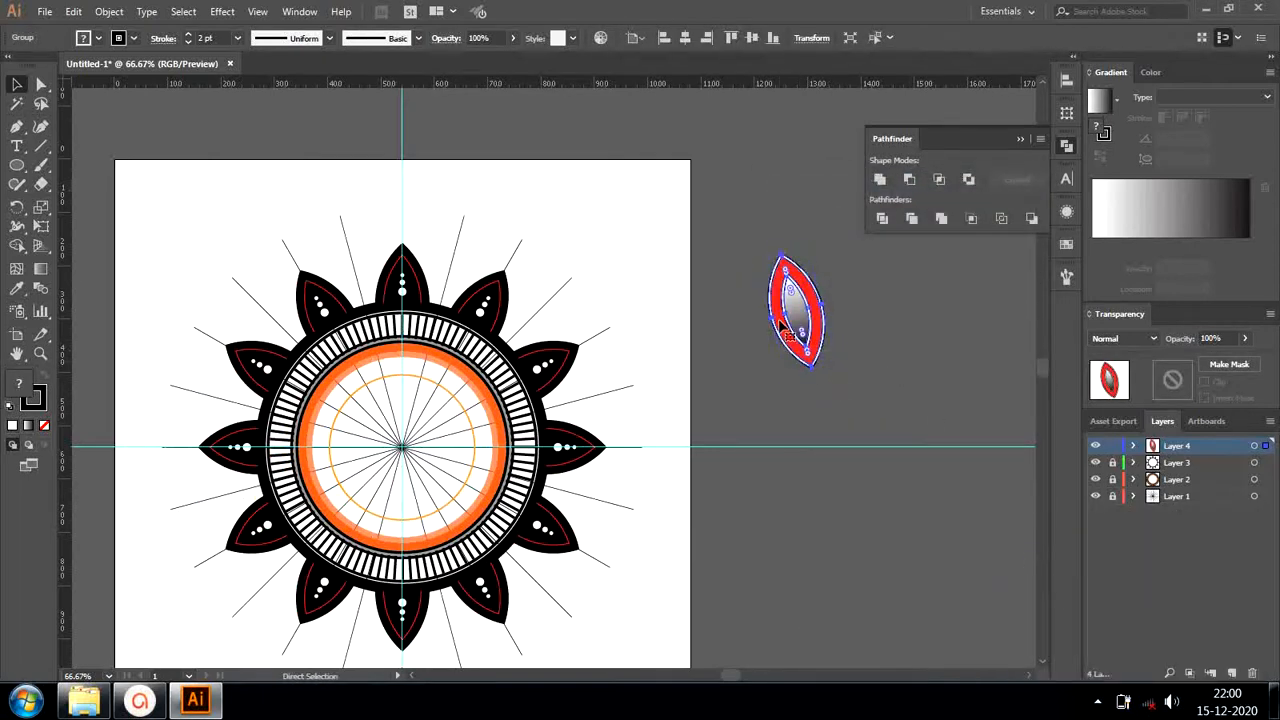
Place the tilted red petal on the guide line between the top black petal and its left neighbour.
key(ctrl+plus)
drag(560, 398, 277, 360)
drag(400, 374, 1020, 392)
drag(893, 367, 515, 364)
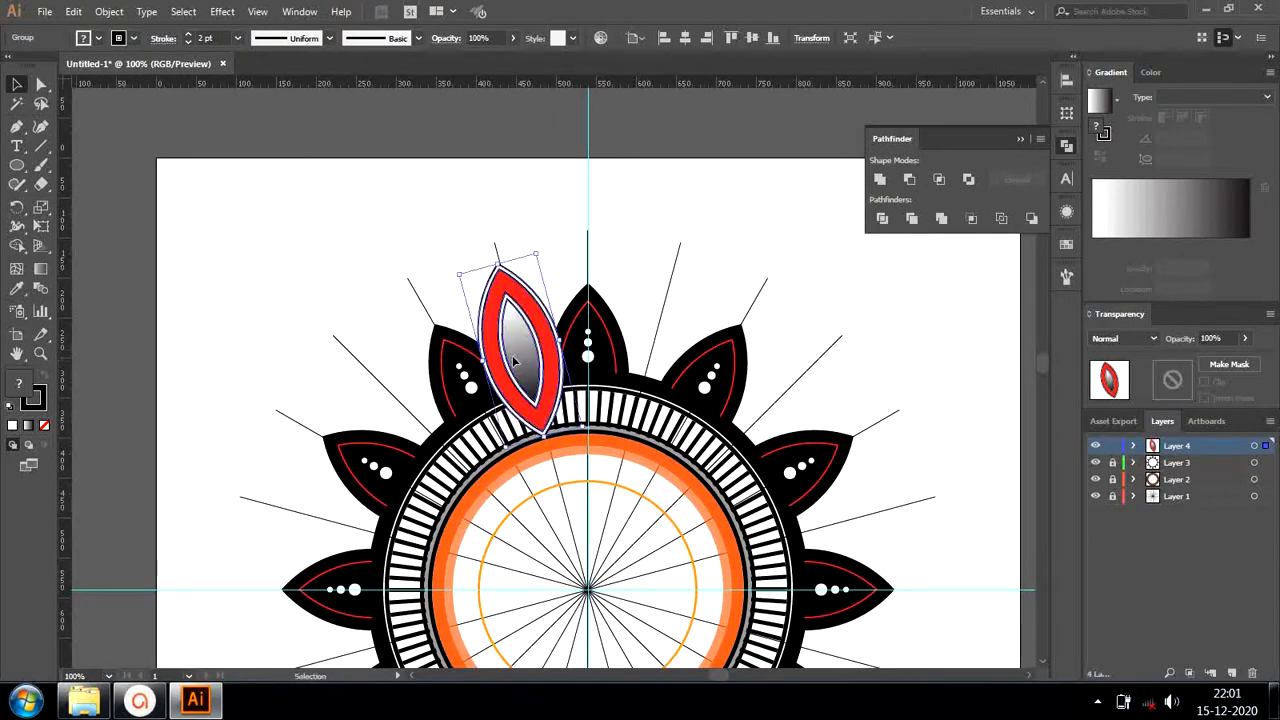
Nudge the tilted red petal slightly outward and left to align its tip with the guide line.
click(519, 235)
click(510, 273)
key(ctrl+plus)
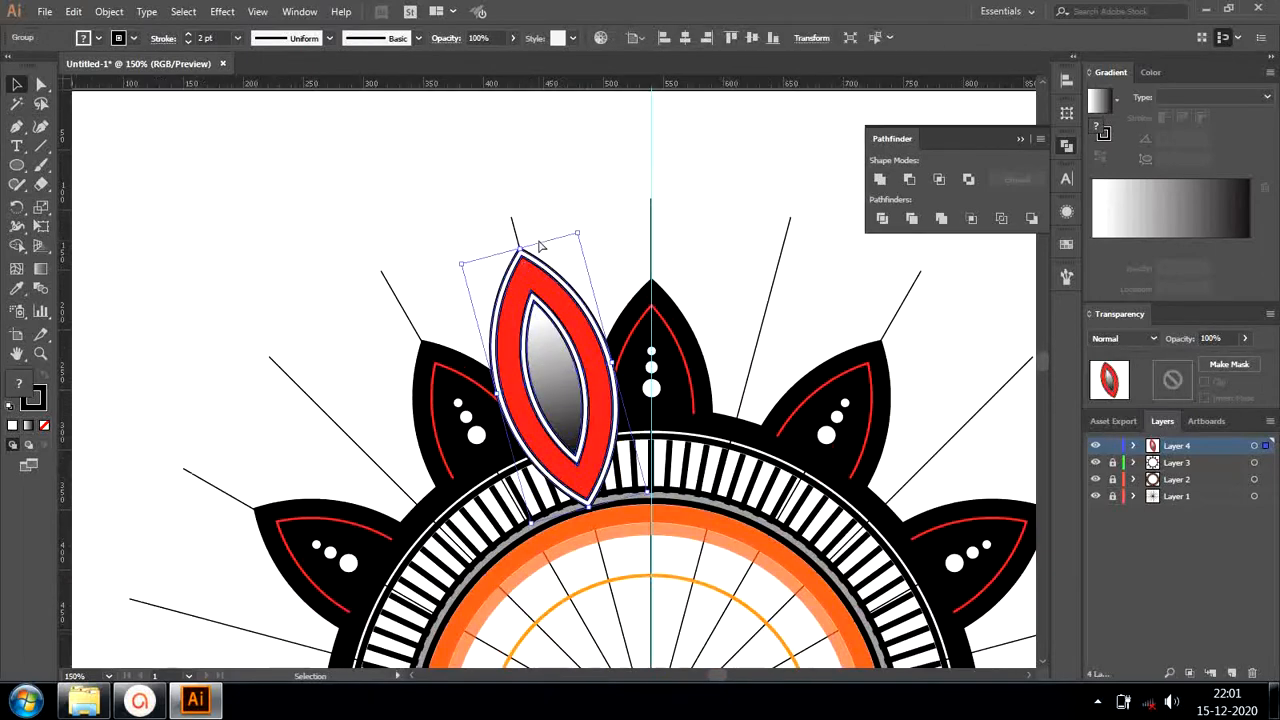
click(490, 181)
scroll(490, 181, down, 2)
click(578, 245)
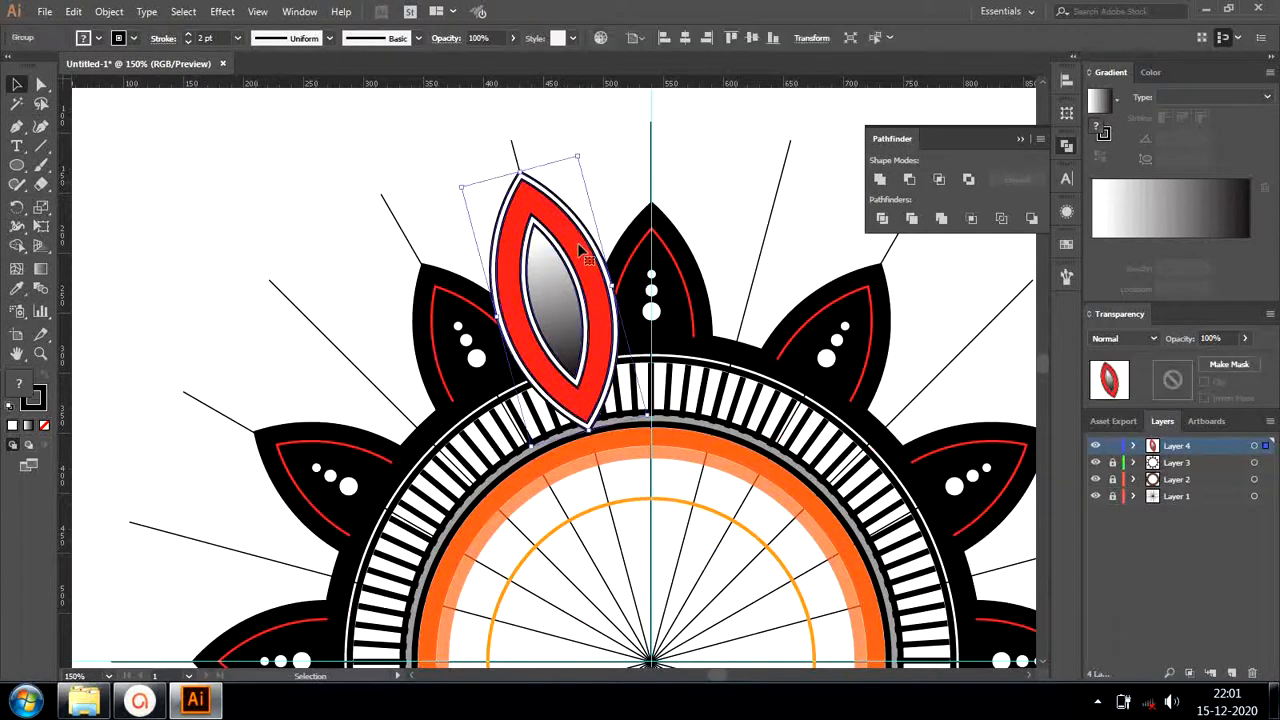
key(Up)
key(Up)
key(Up)
key(Up)
key(Up)
key(Up)
key(Up)
key(Up)
key(Up)
key(Left)
key(Left)
key(Left)
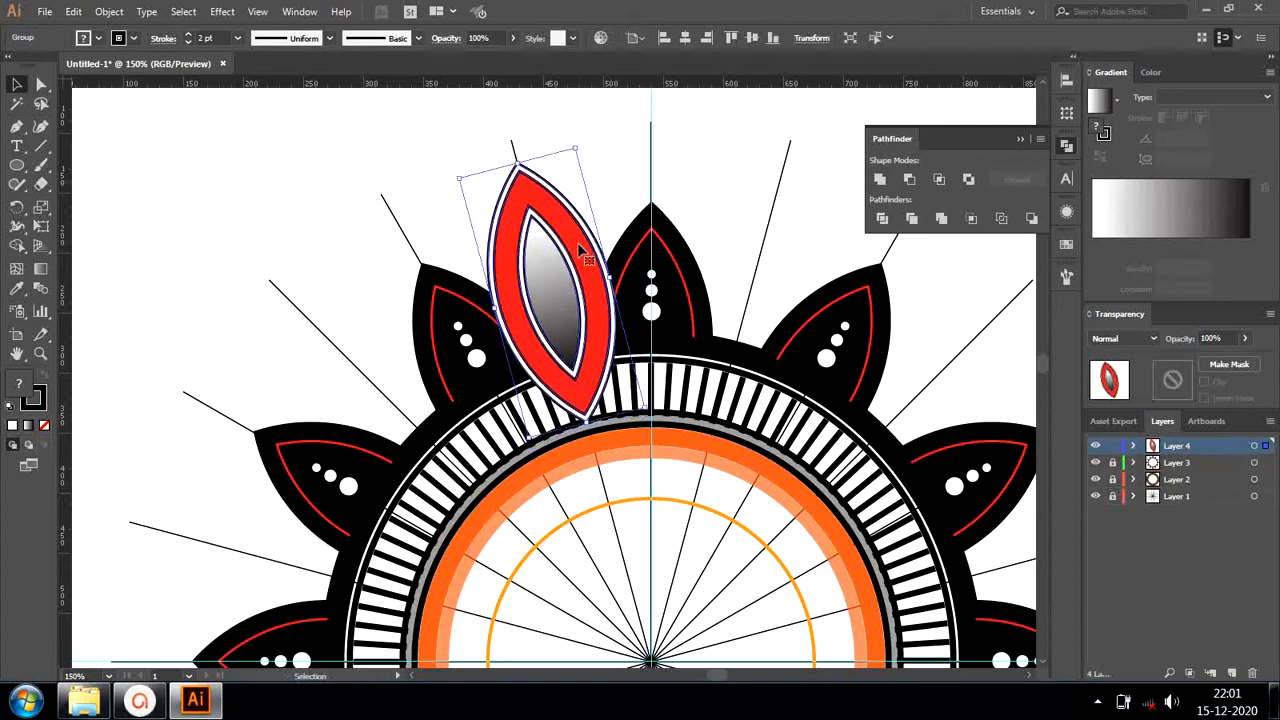
key(Right)
click(604, 128)
key(ctrl+z)
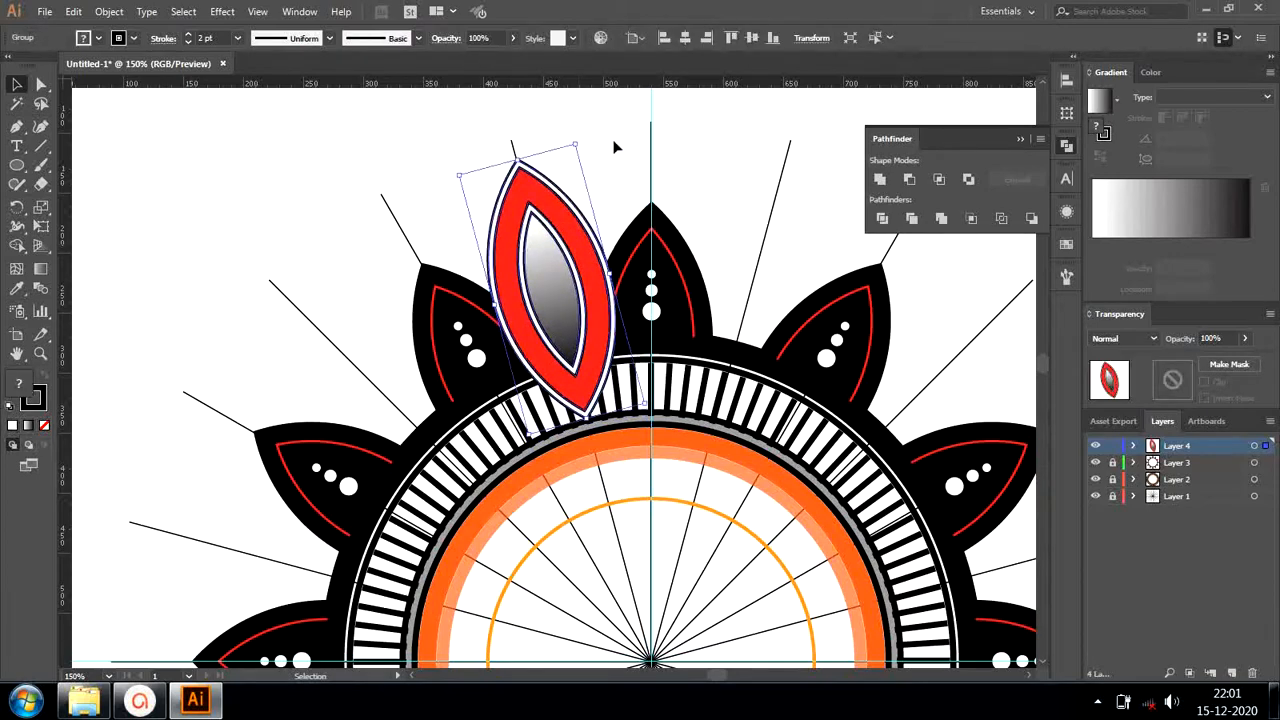
click(614, 146)
Rotate copies of the red petal around the mandala's centre to complete a ring of twelve evenly spaced petals.
key(ctrl+0)
key(ctrl+plus)
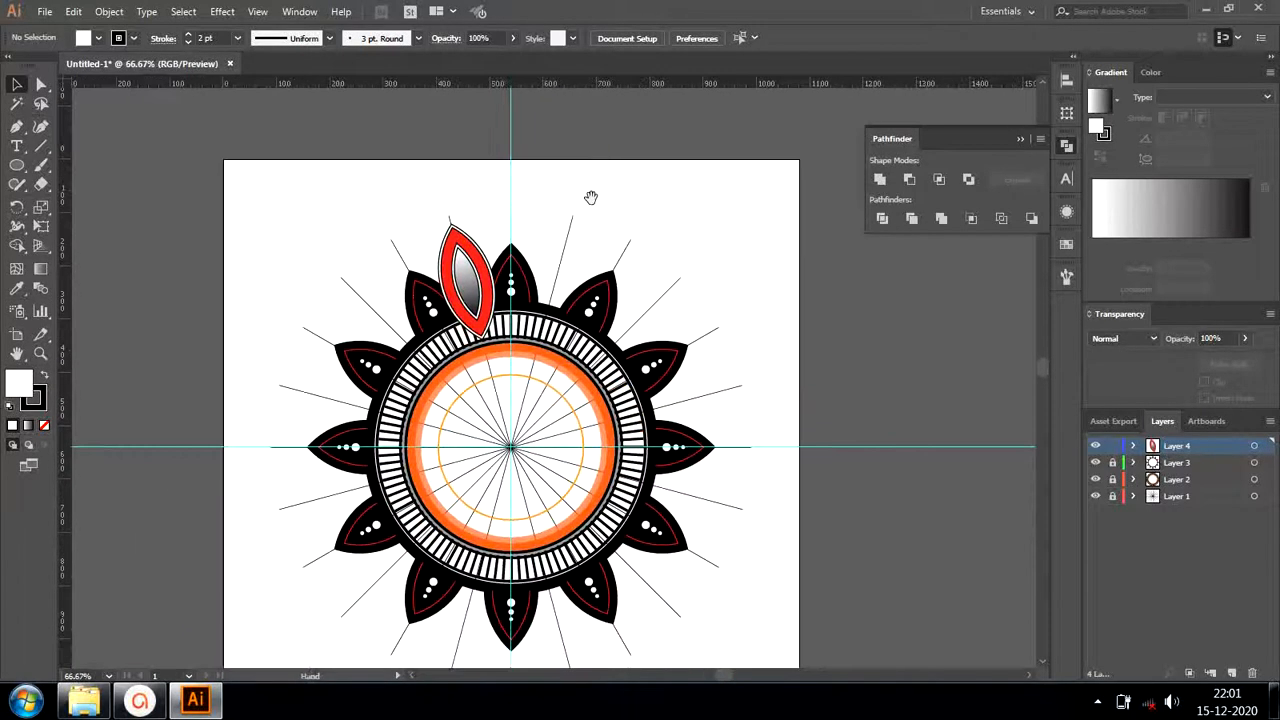
click(483, 272)
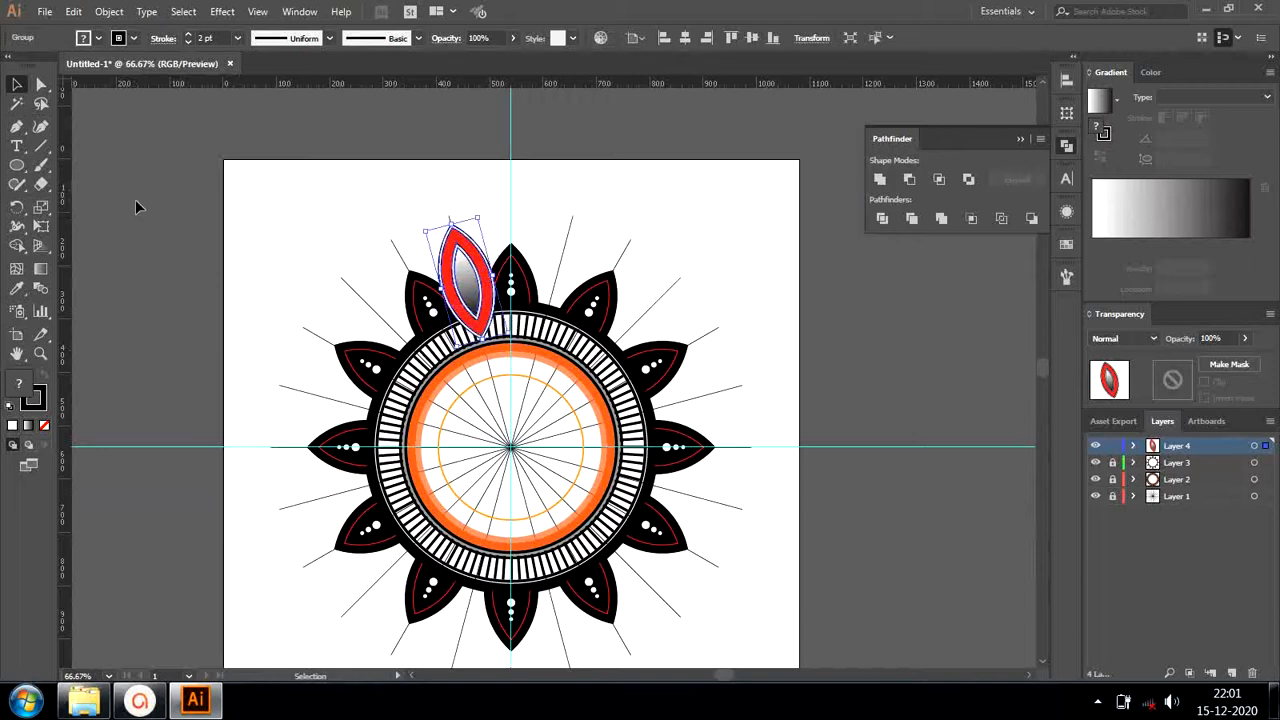
key(r)
alt+click(511, 448)
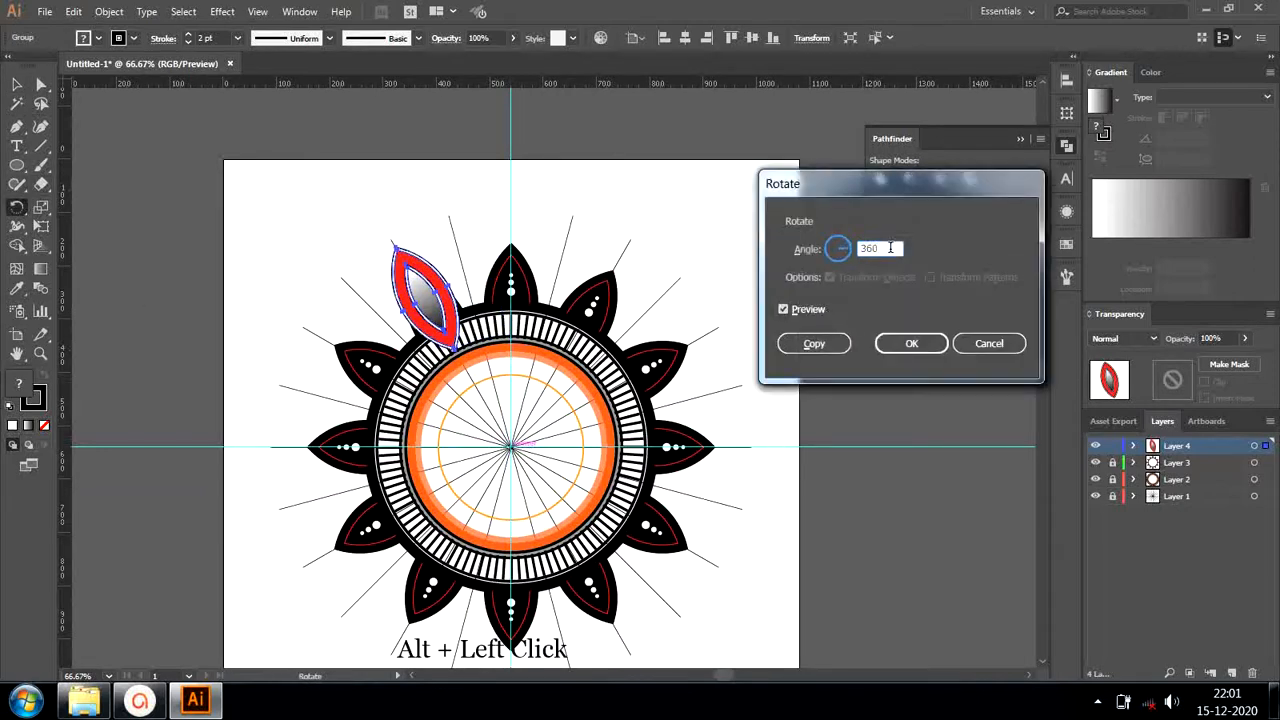
click(814, 343)
key(ctrl+d)
key(ctrl+d)
key(ctrl+d)
key(ctrl+d)
key(ctrl+d)
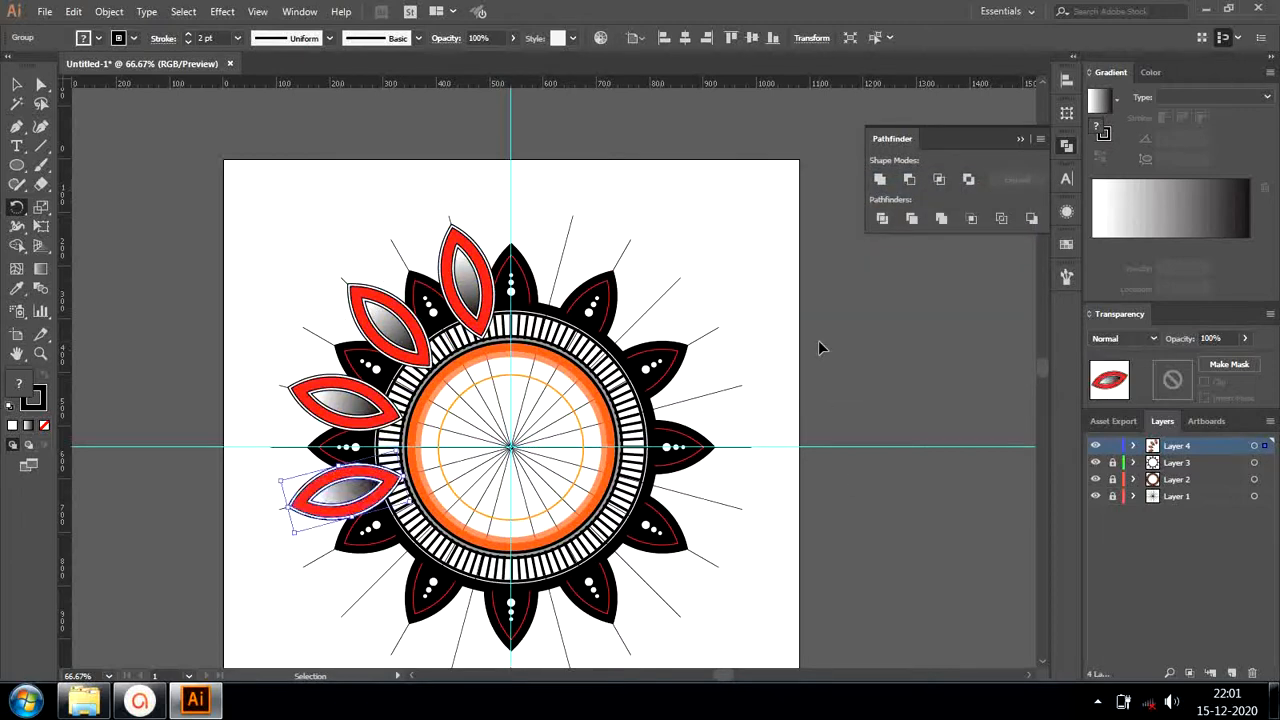
key(ctrl+d)
key(ctrl+d)
key(ctrl+d)
key(ctrl+d)
key(ctrl+d)
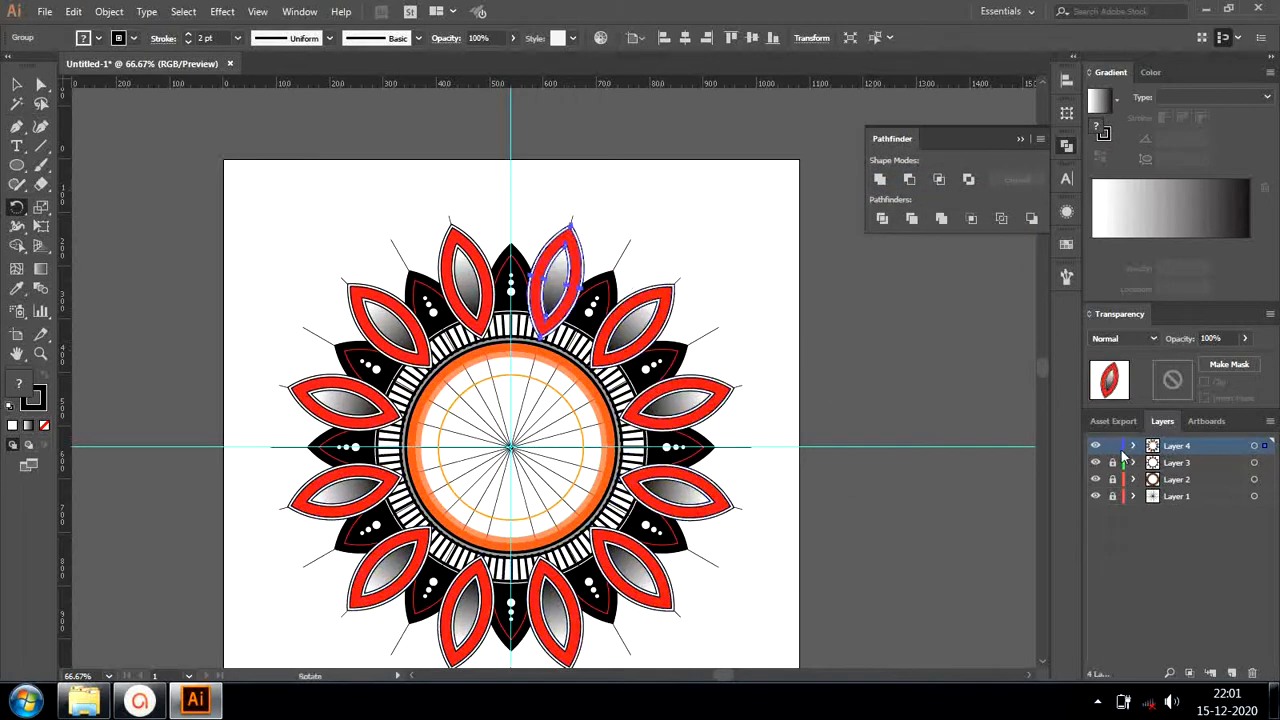
Lock the red petal layer and add a new layer above it.
key(ctrl+shift+a)
click(1231, 673)
Move Layer 4 with the red petals below Layer 2, placing them behind the black petals.
click(1165, 465)
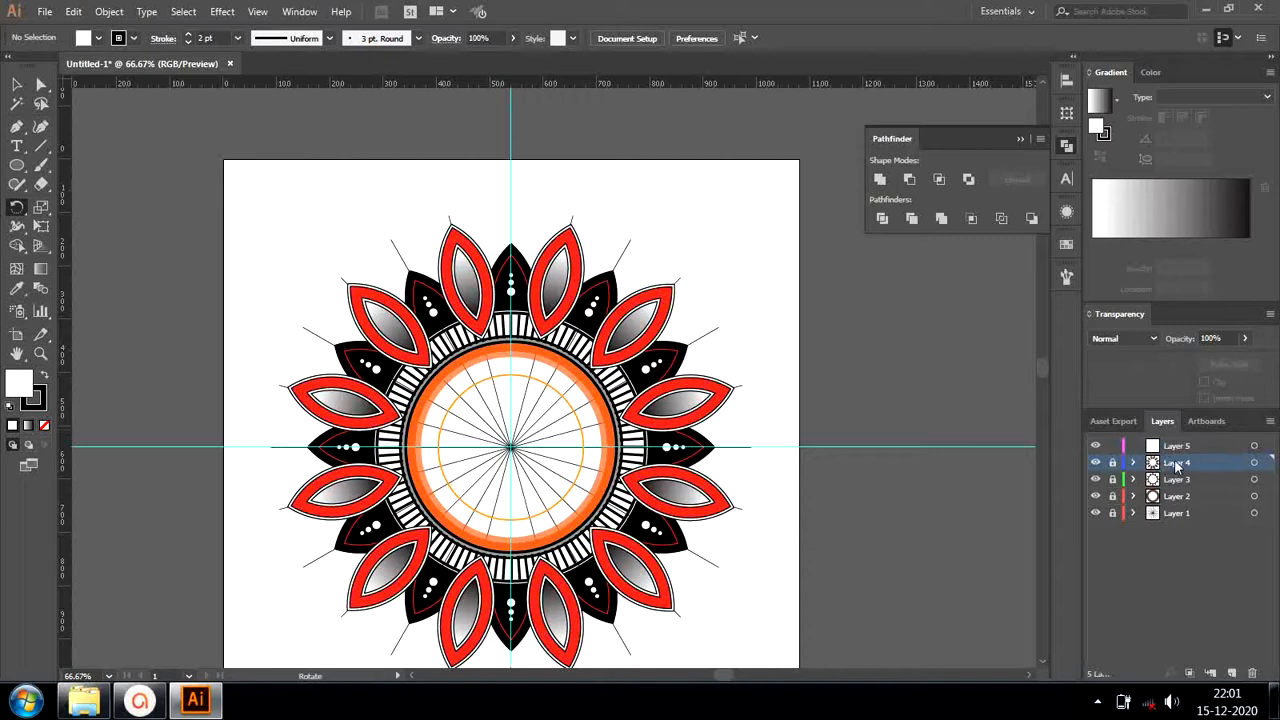
drag(1177, 465, 1185, 506)
scroll(770, 353, up, 2)
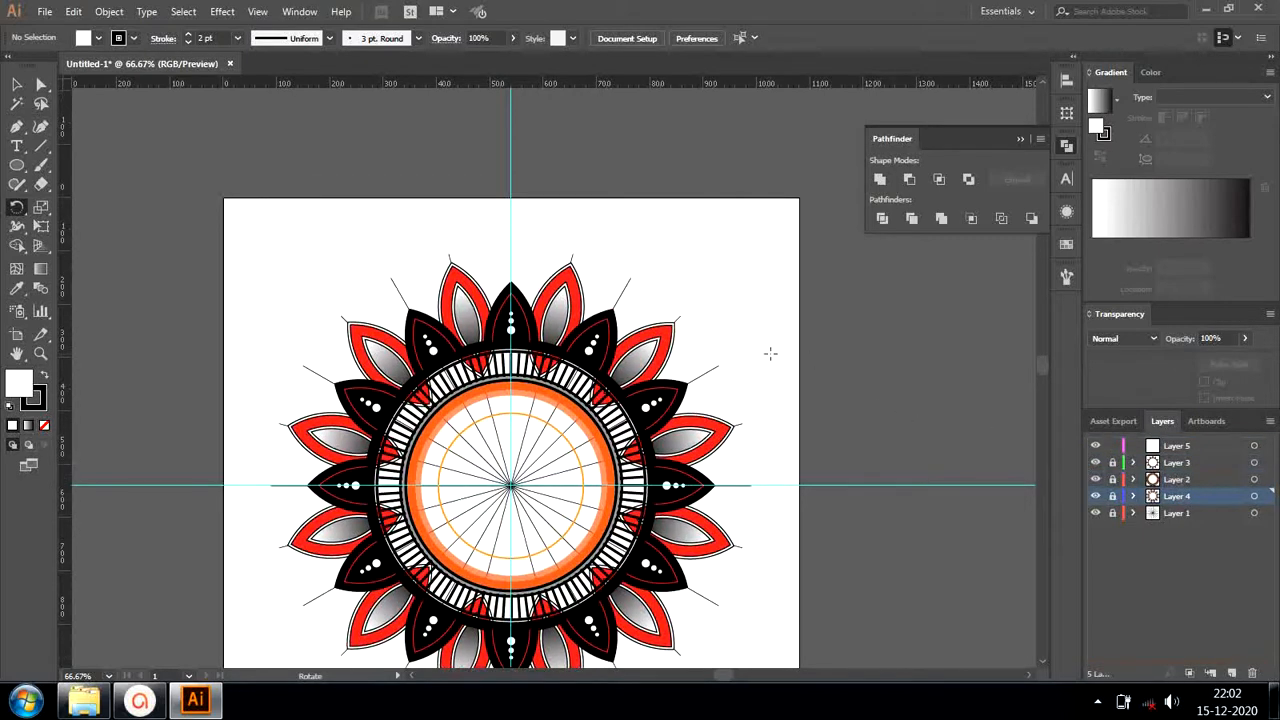
Draw a circle about 132 px in diameter on Layer 5, above the top black petal.
scroll(769, 352, up, 2)
key(ctrl+plus)
key(ctrl+plus)
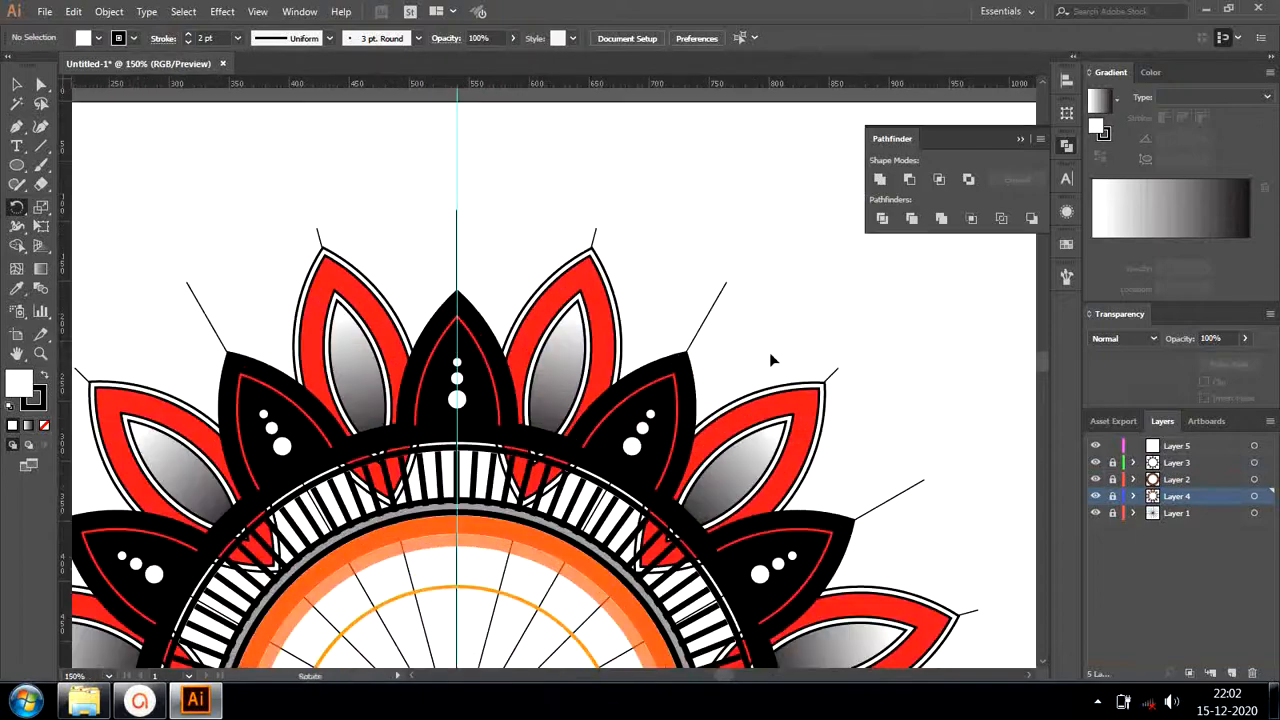
scroll(769, 352, up, 3)
click(16, 165)
click(1198, 448)
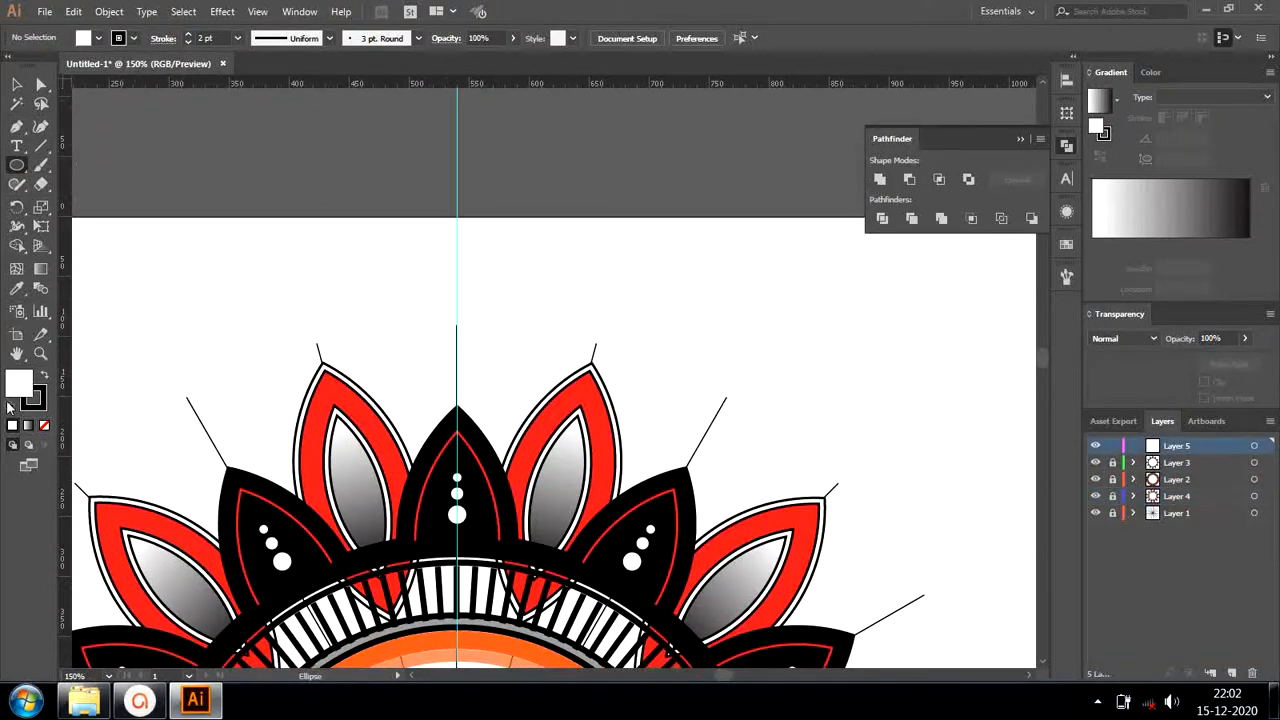
mouse_move(431, 270)
mouse_down()
mouse_move(545, 372)
mouse_move(503, 338)
mouse_move(510, 349)
mouse_up()
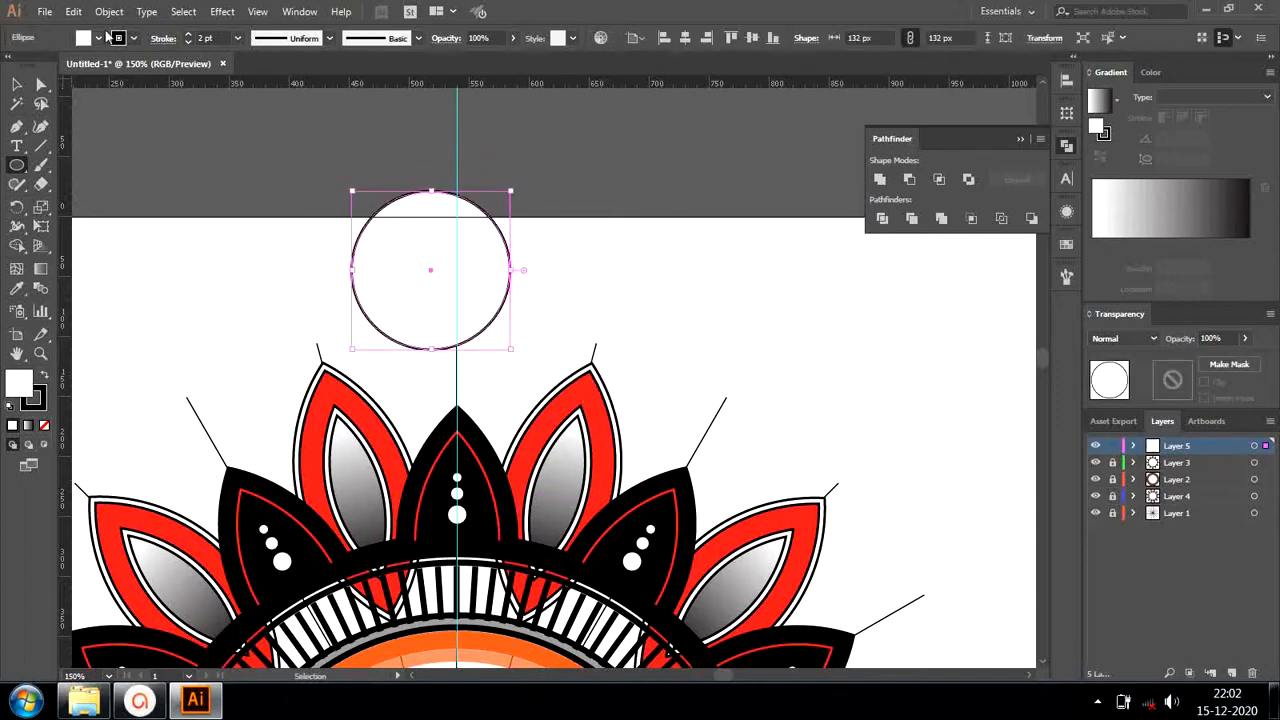
Remove the new circle's fill and set its stroke weight to 1 pt.
click(99, 39)
click(10, 64)
click(100, 40)
click(189, 42)
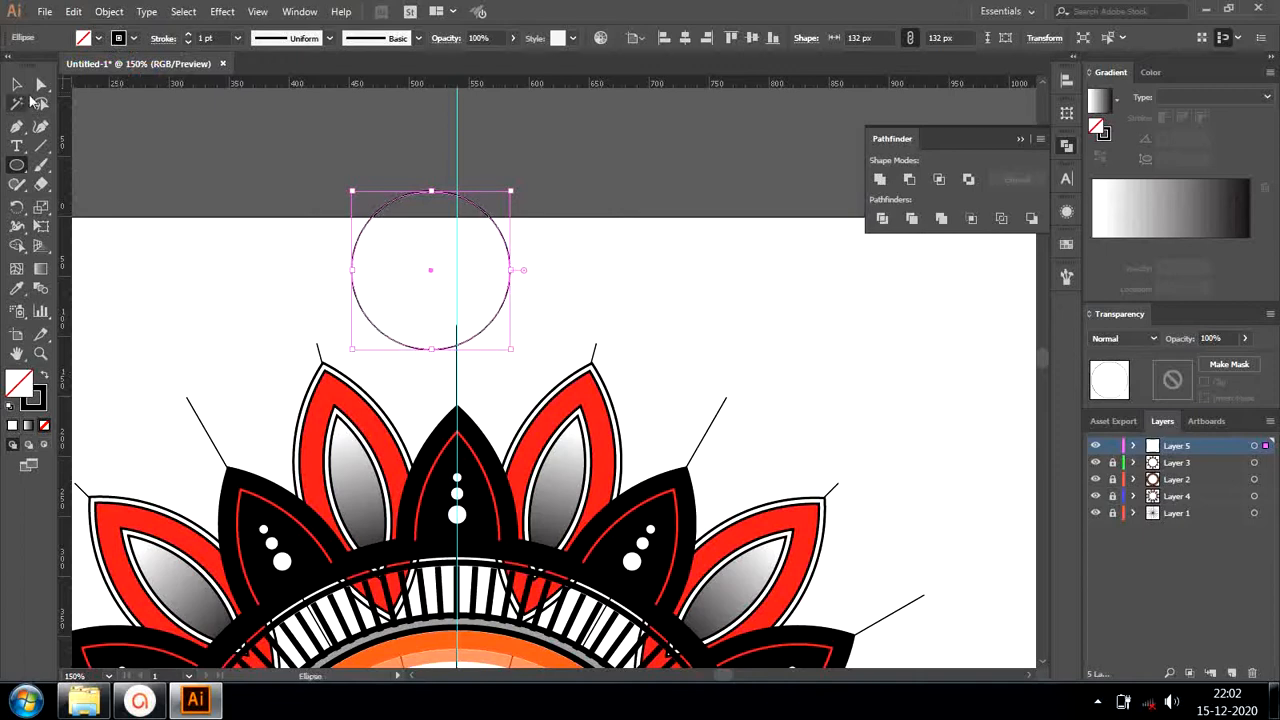
Create a smaller concentric circle inside the new circle with an inward Offset Path and preview enabled.
click(109, 11)
mouse_move(289, 396)
click(430, 489)
click(743, 333)
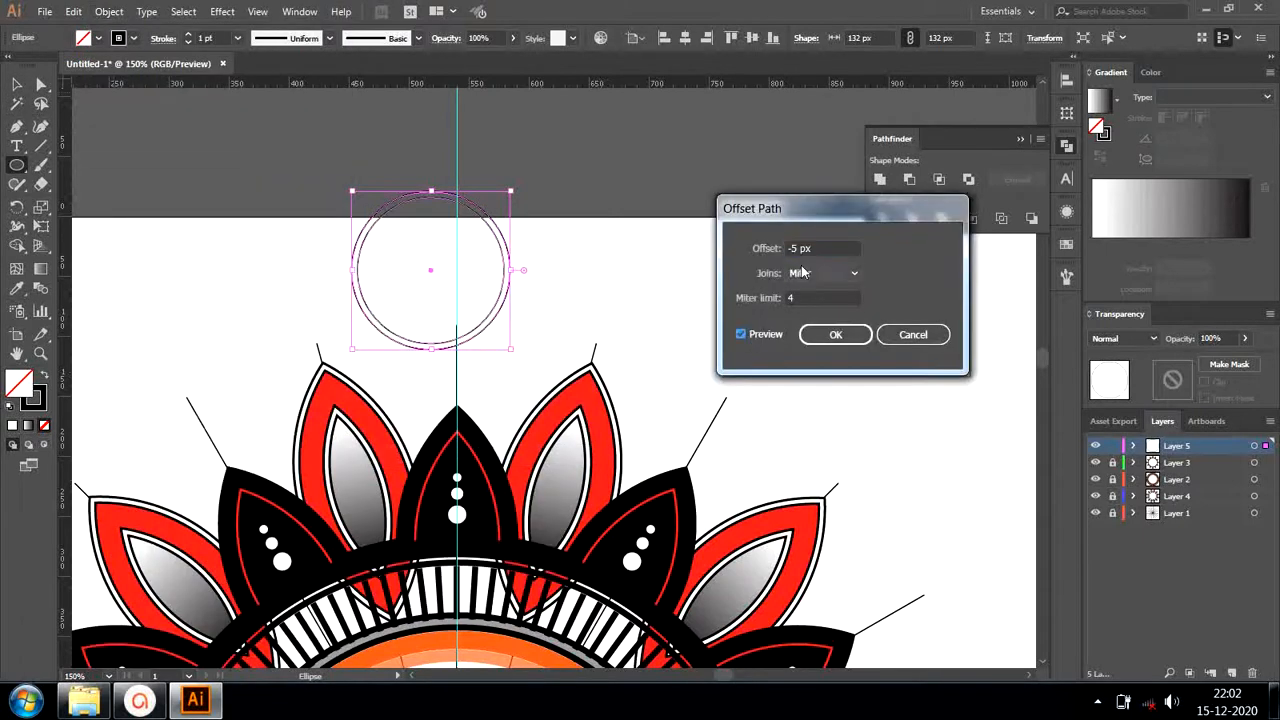
scroll(817, 247, down, 9)
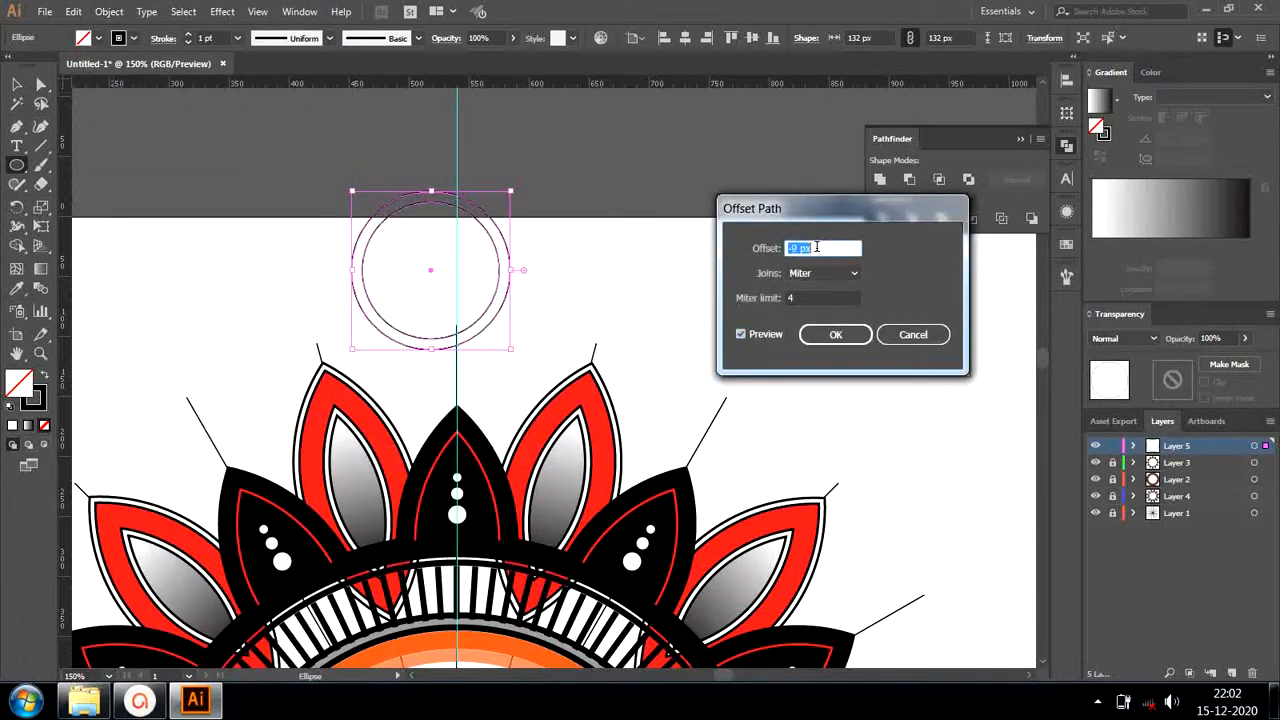
click(835, 334)
scroll(789, 329, up, 4)
Centre both concentric circles horizontally on the vertical guide.
key(v)
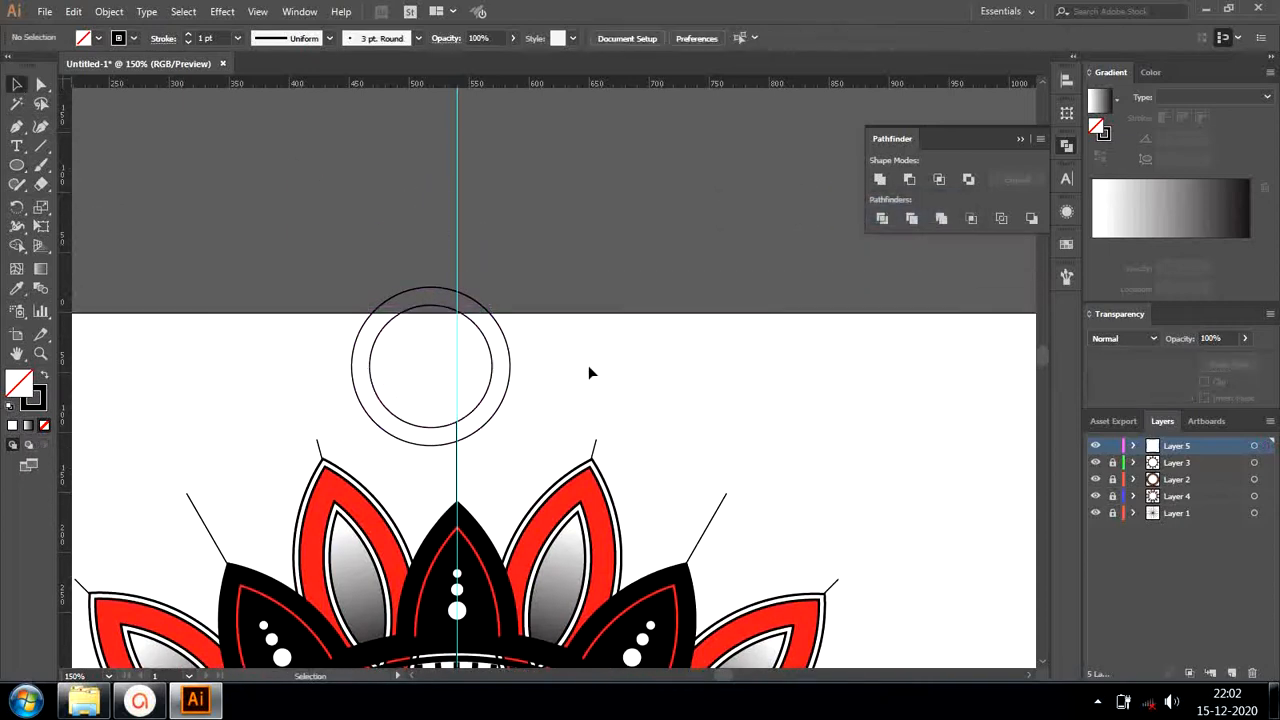
click(400, 294)
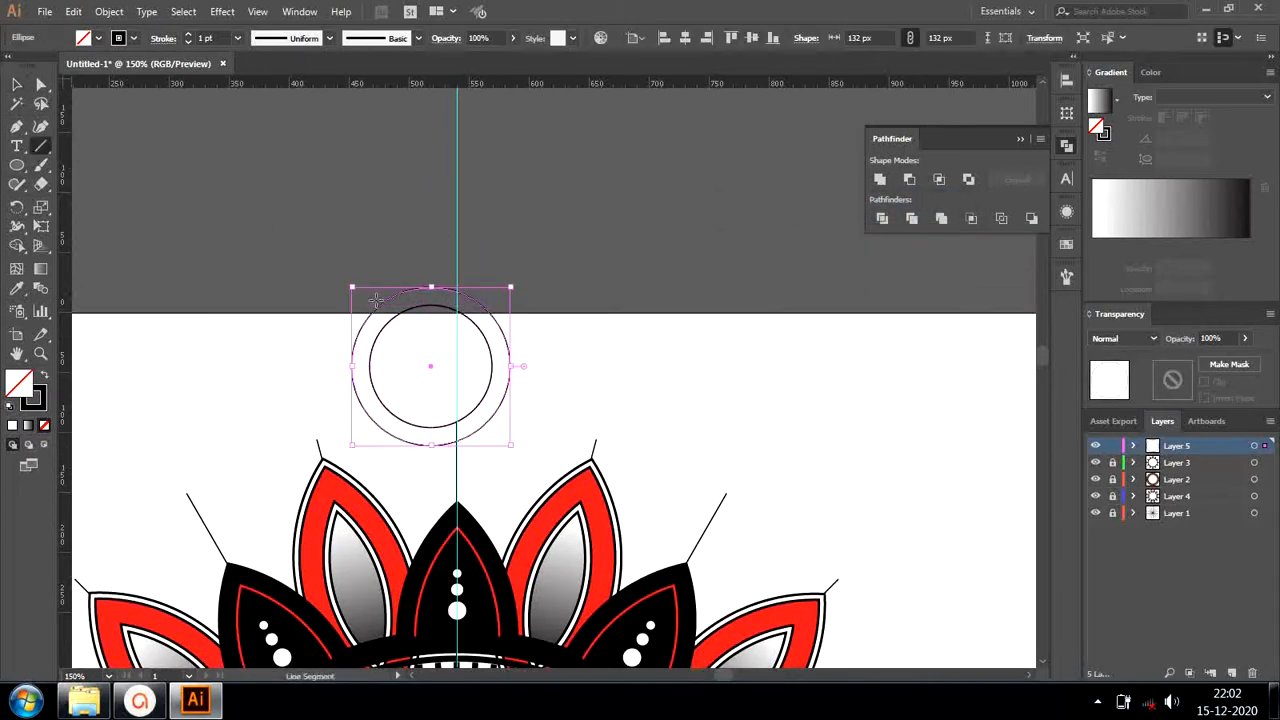
click(224, 216)
click(41, 145)
key(v)
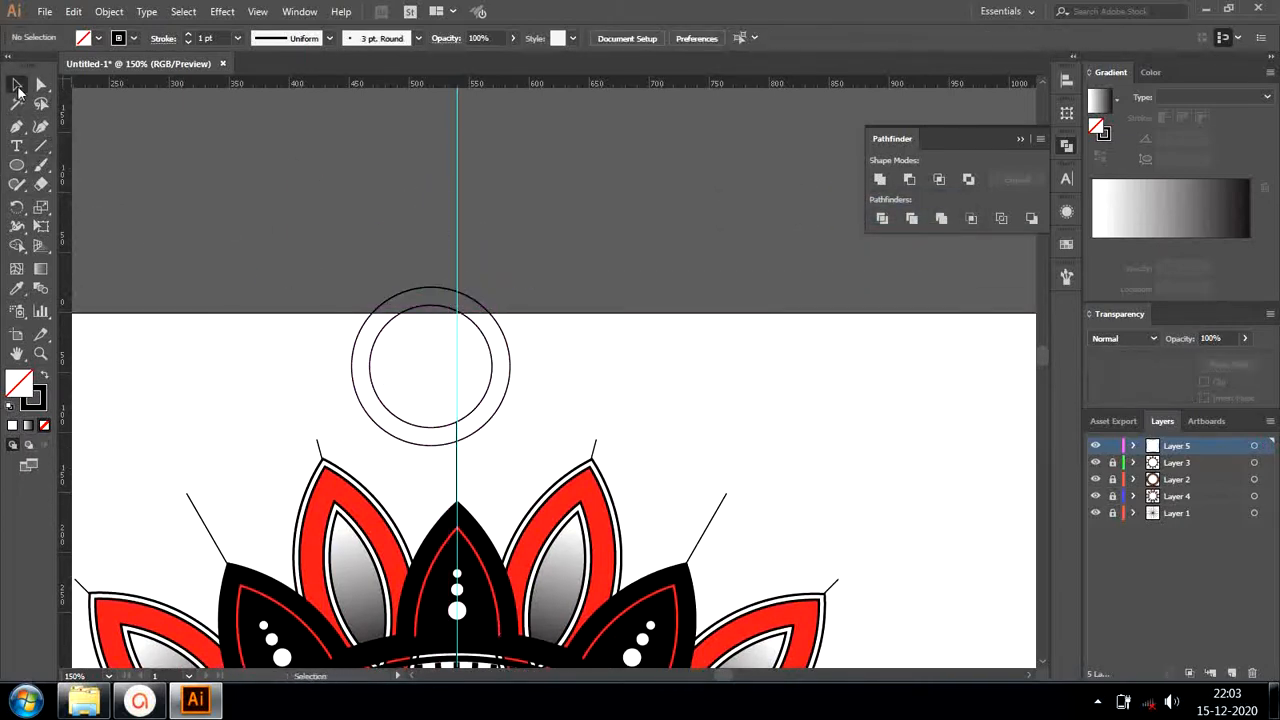
key(ctrl+a)
click(686, 42)
click(203, 209)
Draw a short vertical line along the guide from the top of the outer circle to the inner circle.
key(backslash)
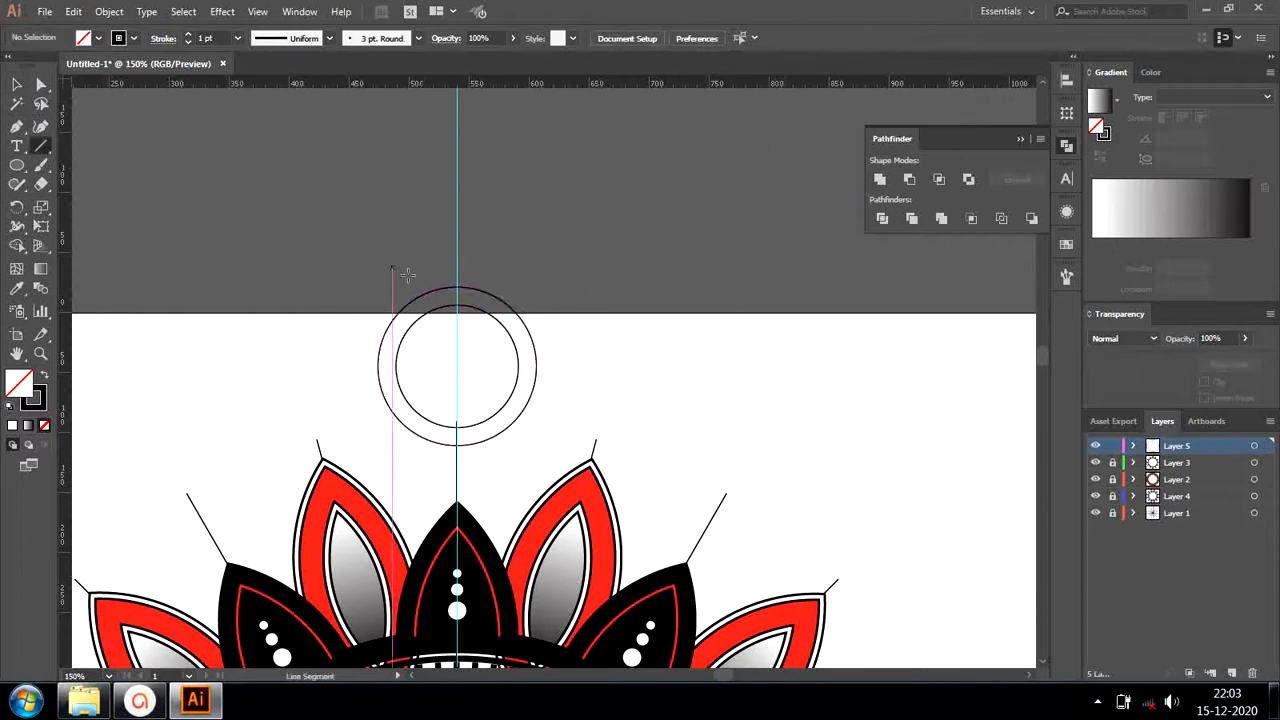
drag(456, 287, 457, 305)
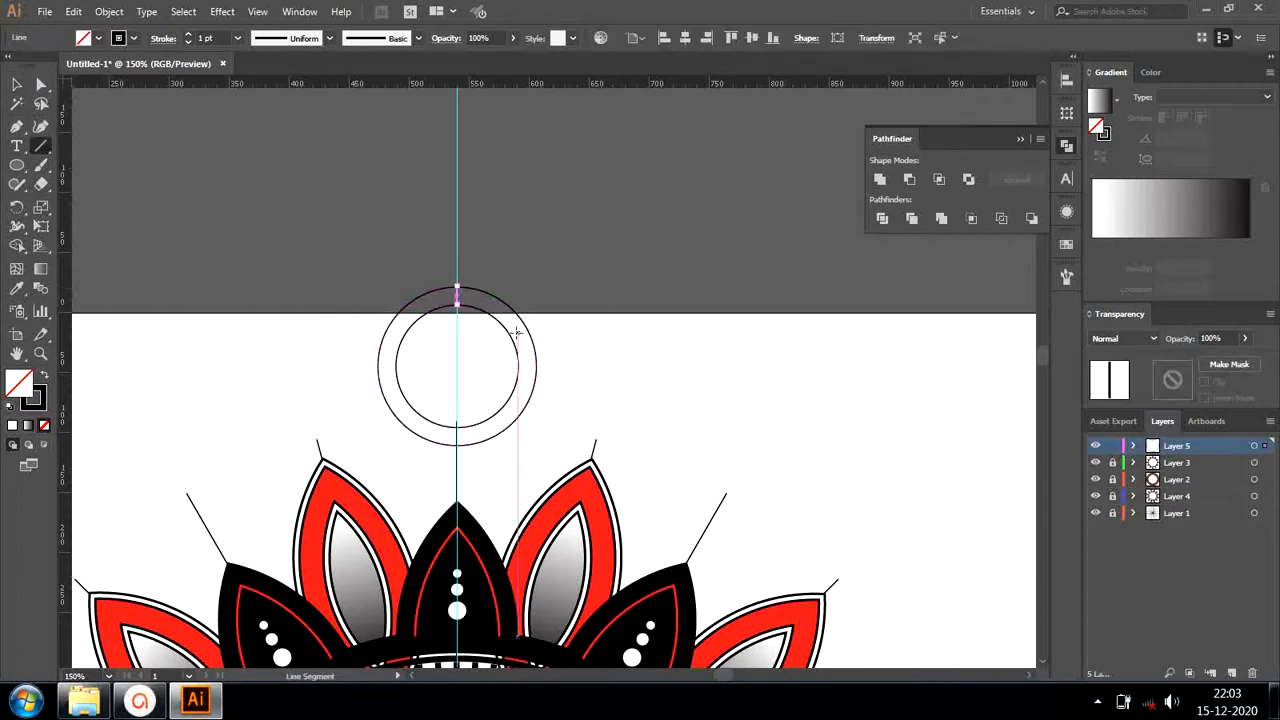
key(v)
Rotate copies of the short line around the circles' centre until closely spaced radial lines fill the whole ring.
click(16, 206)
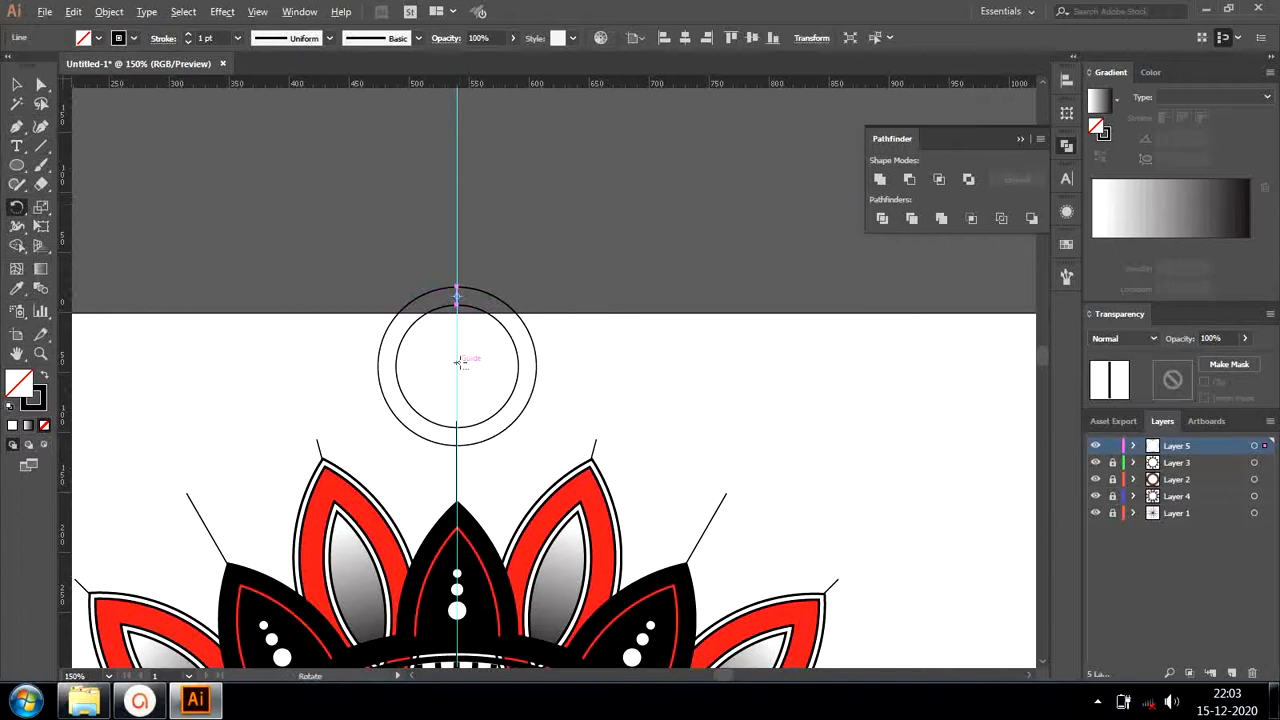
alt+click(458, 362)
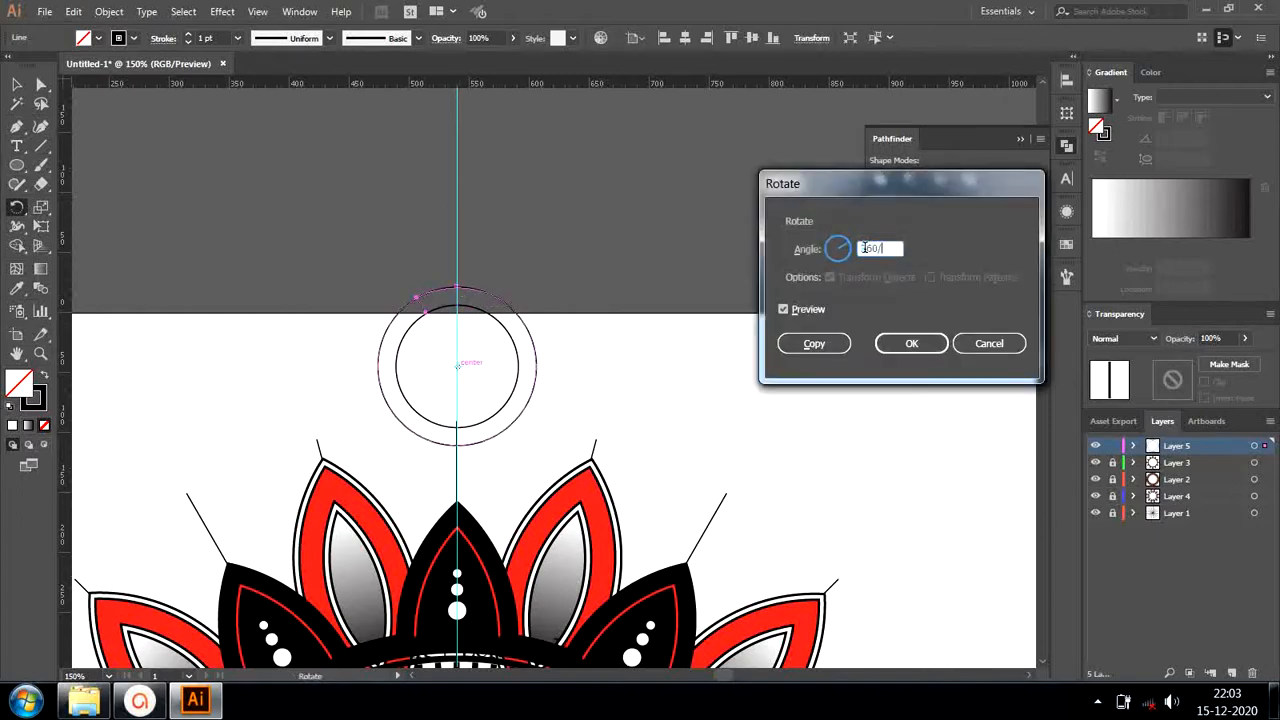
click(814, 343)
key(ctrl+d)
key(ctrl+d)
key(ctrl+d)
key(ctrl+d)
key(ctrl+d)
key(ctrl+d)
key(ctrl+d)
key(ctrl+d)
key(ctrl+d)
key(ctrl+d)
key(ctrl+d)
key(ctrl+d)
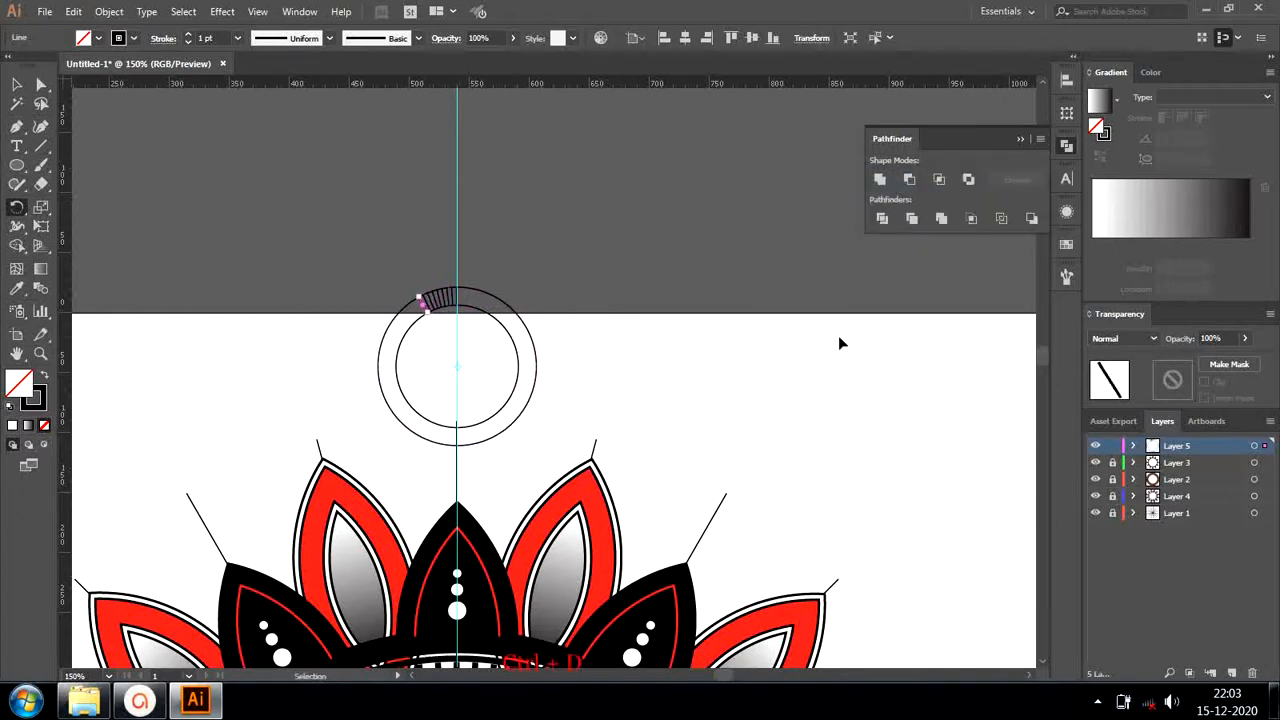
key(ctrl+d)
key(ctrl+d)
key(ctrl+d)
key(ctrl+d)
key(ctrl+d)
key(ctrl+d)
key(ctrl+d)
key(ctrl+d)
key(ctrl+d)
key(ctrl+d)
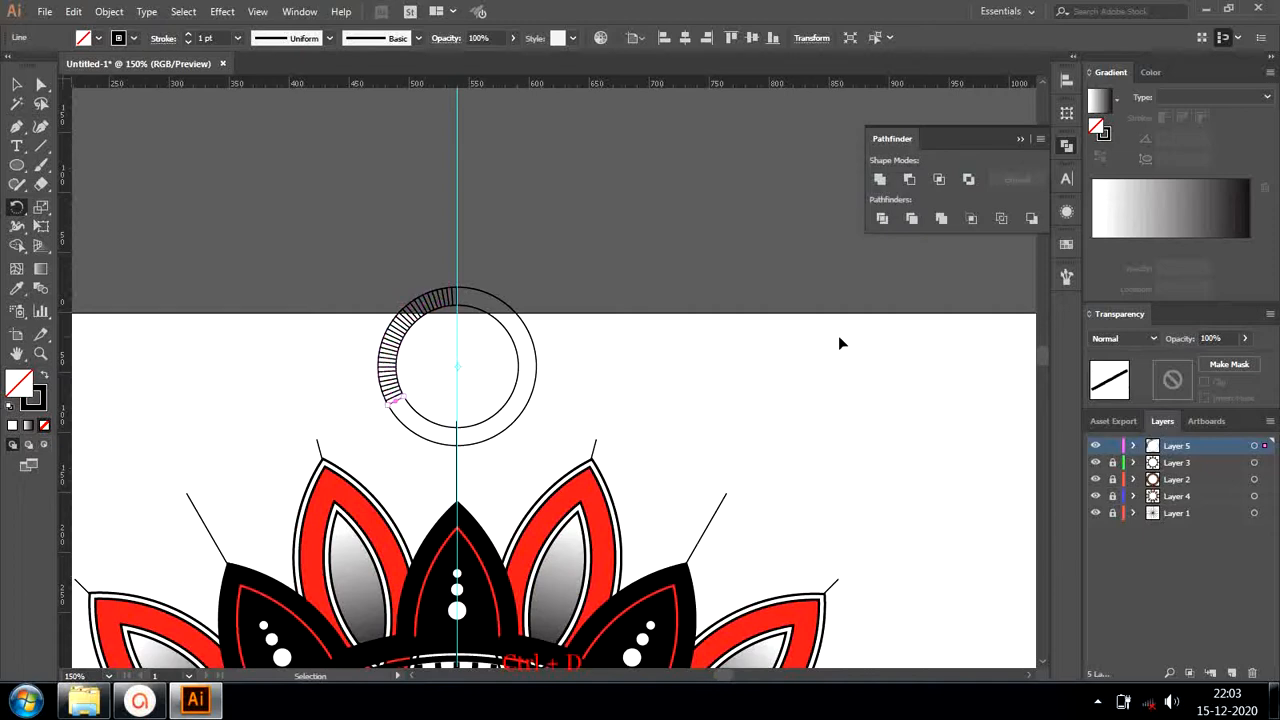
key(ctrl+d)
key(ctrl+d)
key(ctrl+d)
key(ctrl+d)
key(ctrl+d)
key(ctrl+d)
key(ctrl+d)
key(ctrl+d)
key(ctrl+d)
key(ctrl+d)
key(ctrl+d)
key(ctrl+d)
key(ctrl+d)
key(ctrl+d)
key(ctrl+d)
key(ctrl+d)
key(ctrl+d)
key(ctrl+d)
key(ctrl+d)
key(ctrl+d)
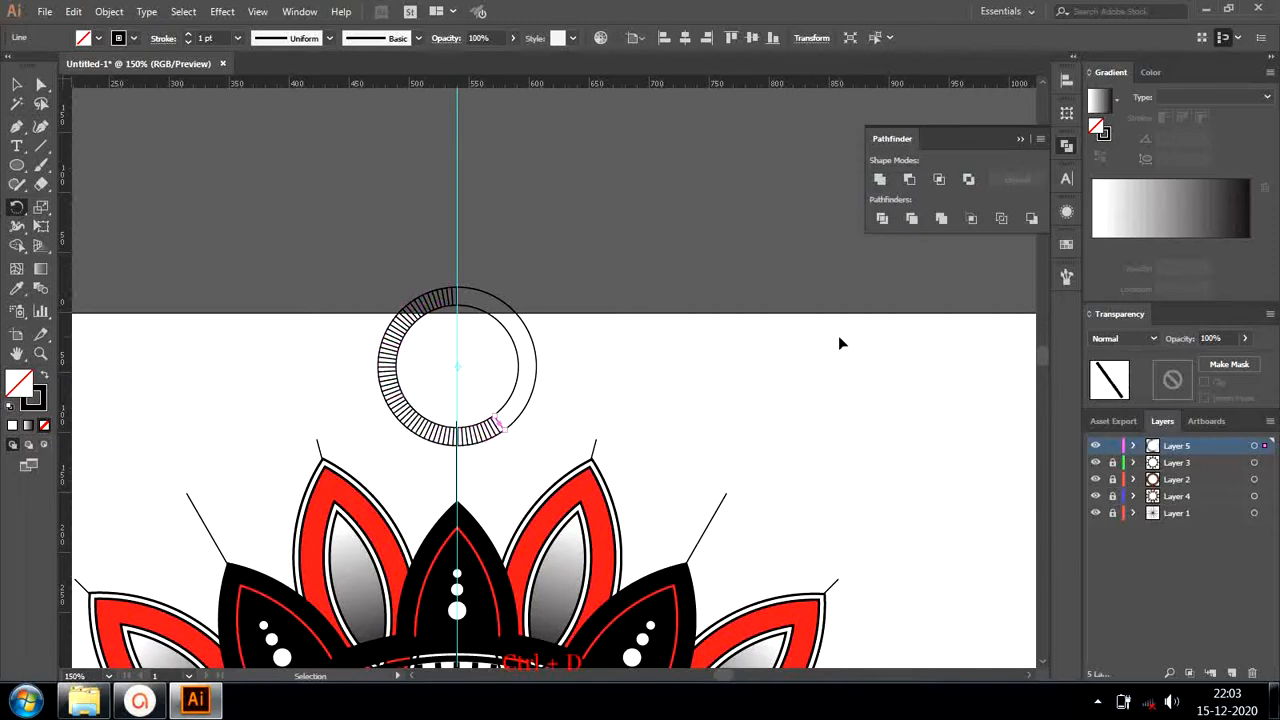
key(ctrl+d)
key(ctrl+d)
key(ctrl+d)
key(ctrl+d)
key(ctrl+d)
key(ctrl+d)
key(ctrl+d)
key(ctrl+d)
key(ctrl+d)
key(ctrl+d)
key(ctrl+d)
key(ctrl+d)
key(ctrl+d)
key(ctrl+d)
key(ctrl+d)
key(ctrl+d)
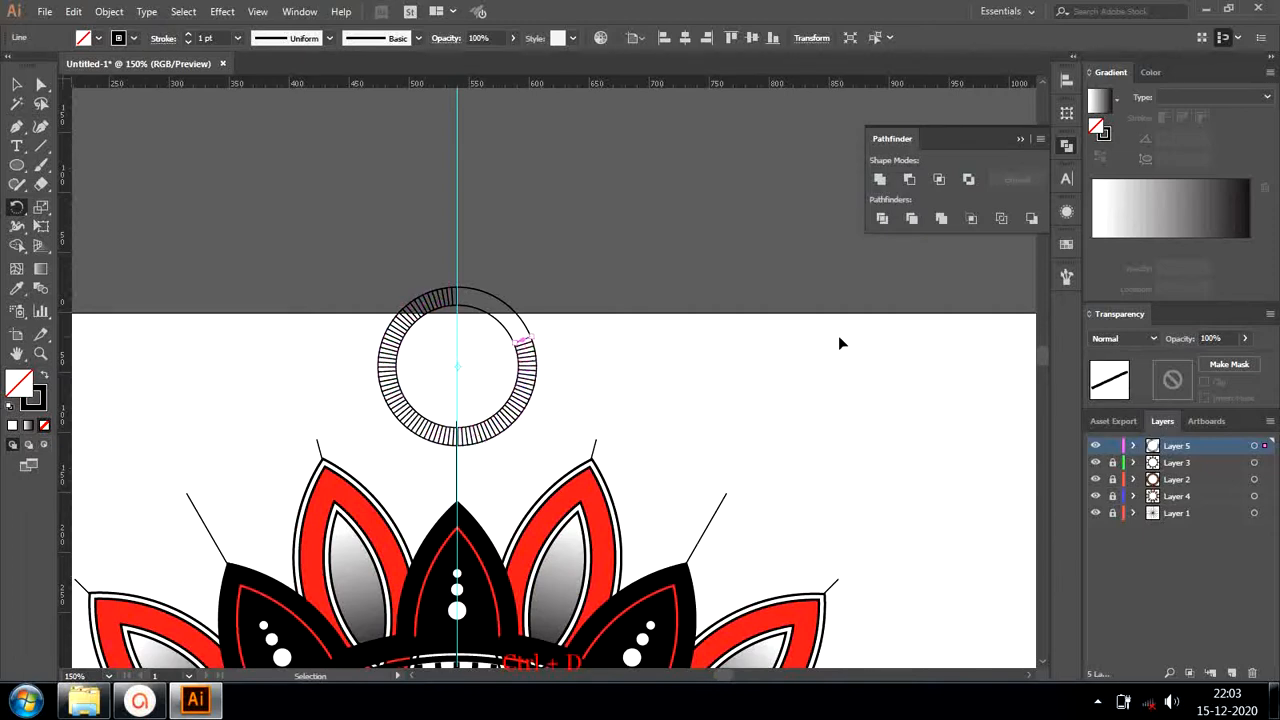
key(ctrl+d)
key(ctrl+d)
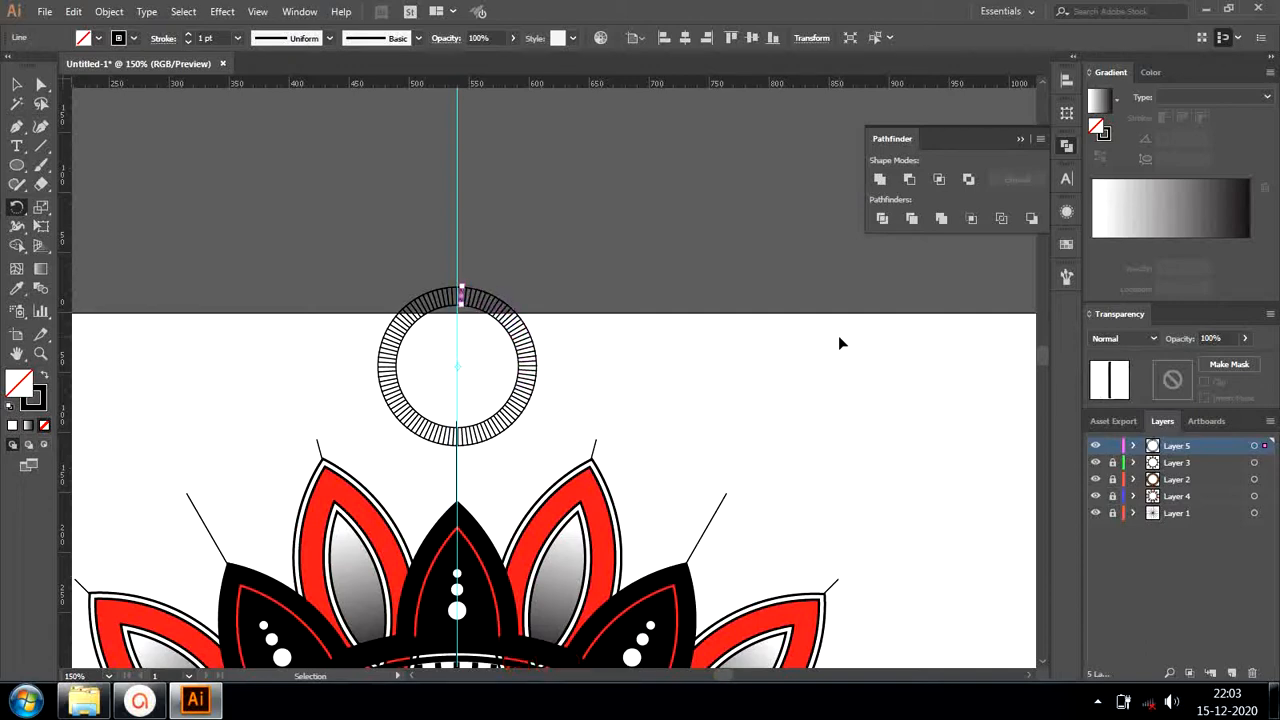
click(16, 84)
drag(395, 253, 559, 464)
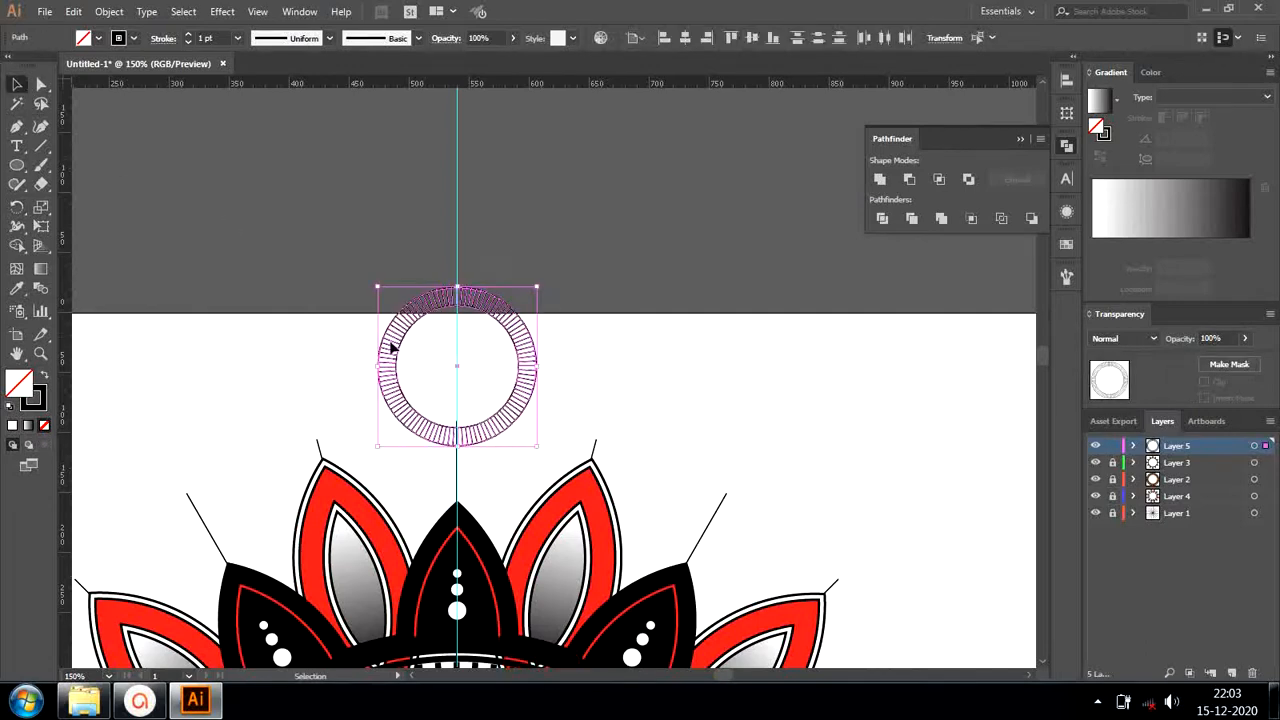
drag(318, 262, 587, 443)
click(608, 388)
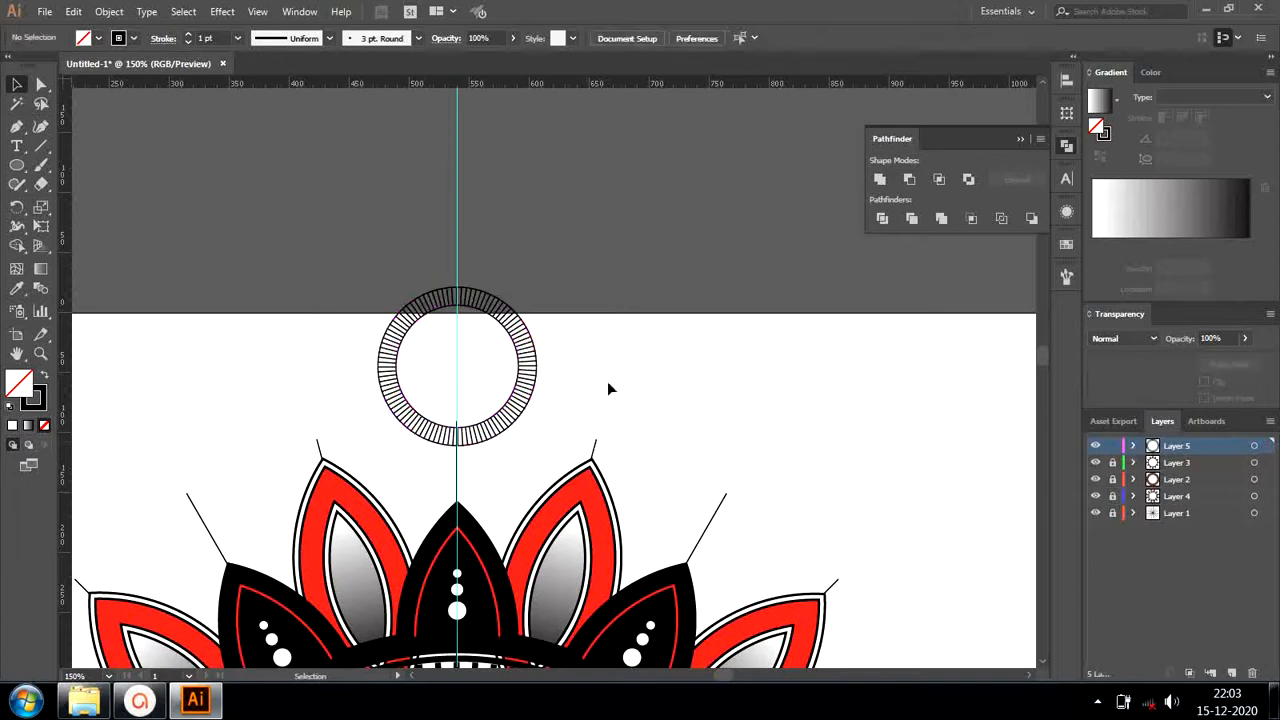
Create a 10 px by 10 px circle with black fill and no stroke inside the radial-line ring.
click(18, 166)
click(43, 376)
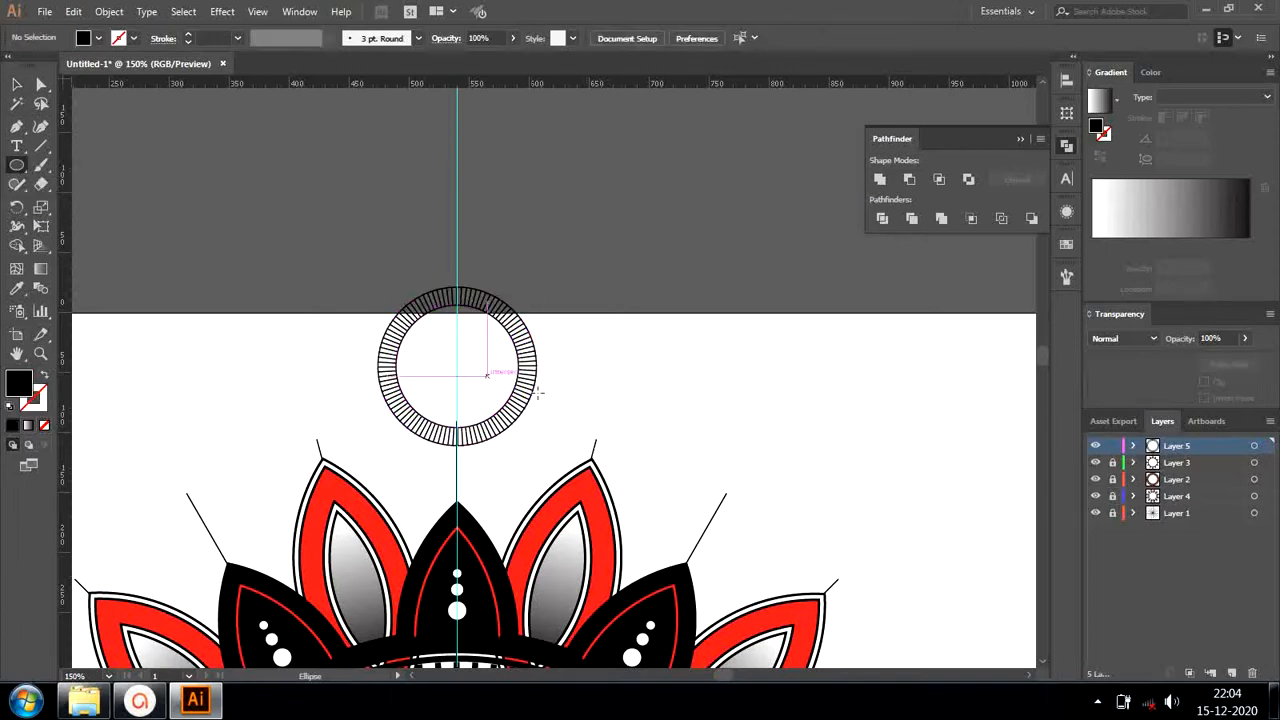
click(458, 321)
text(10)
click(610, 368)
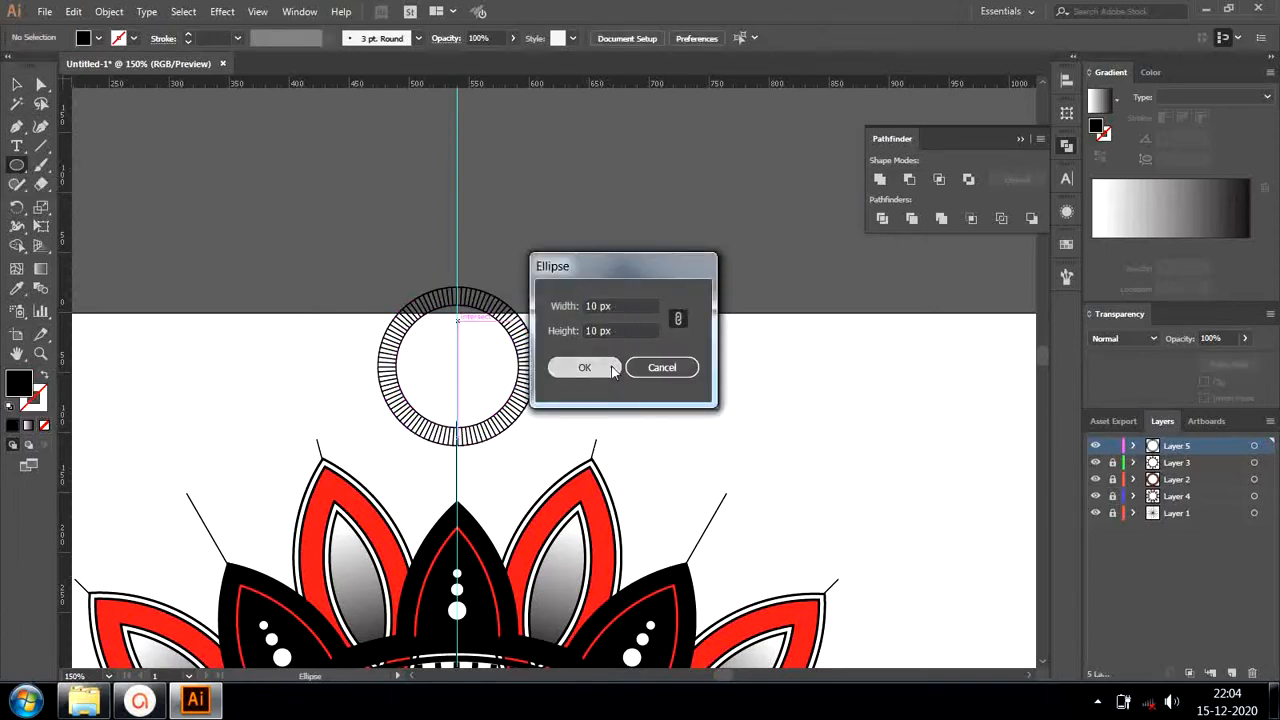
Position the small black dot on the vertical guide, just below the top of the inner circle.
key(v)
drag(462, 326, 456, 327)
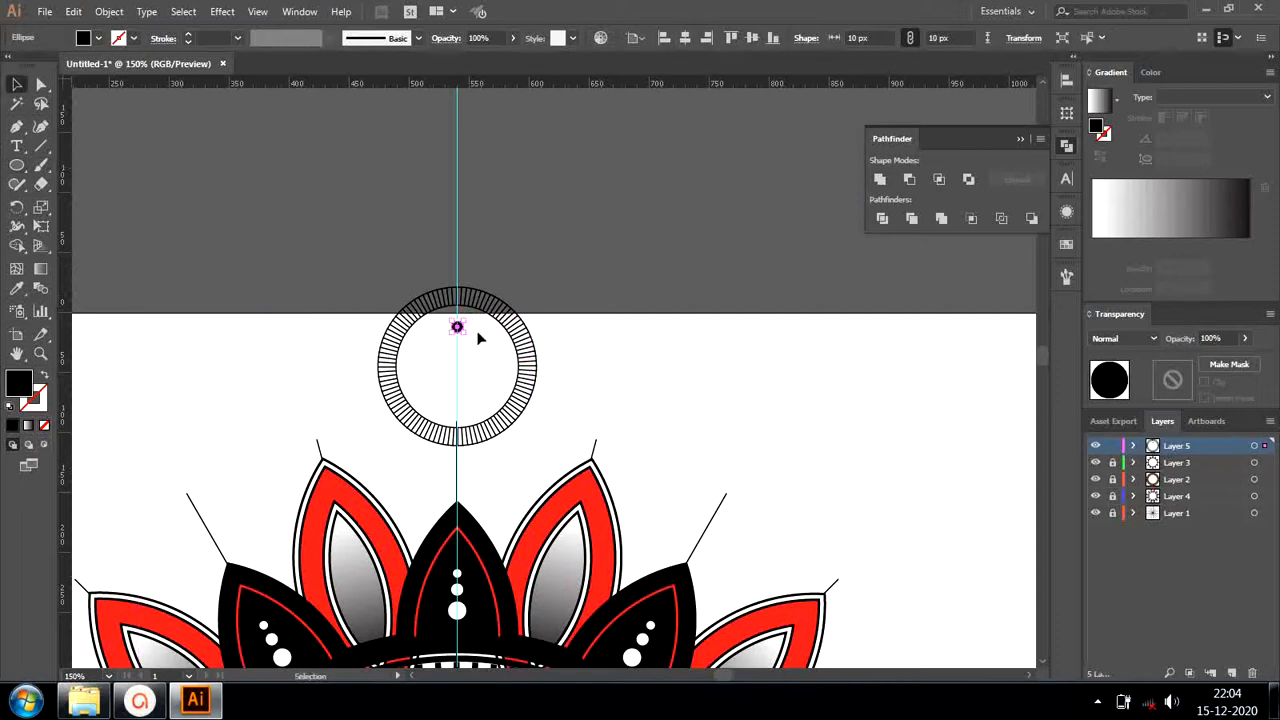
key(shift+Up)
key(Down)
key(Down)
key(Down)
click(523, 264)
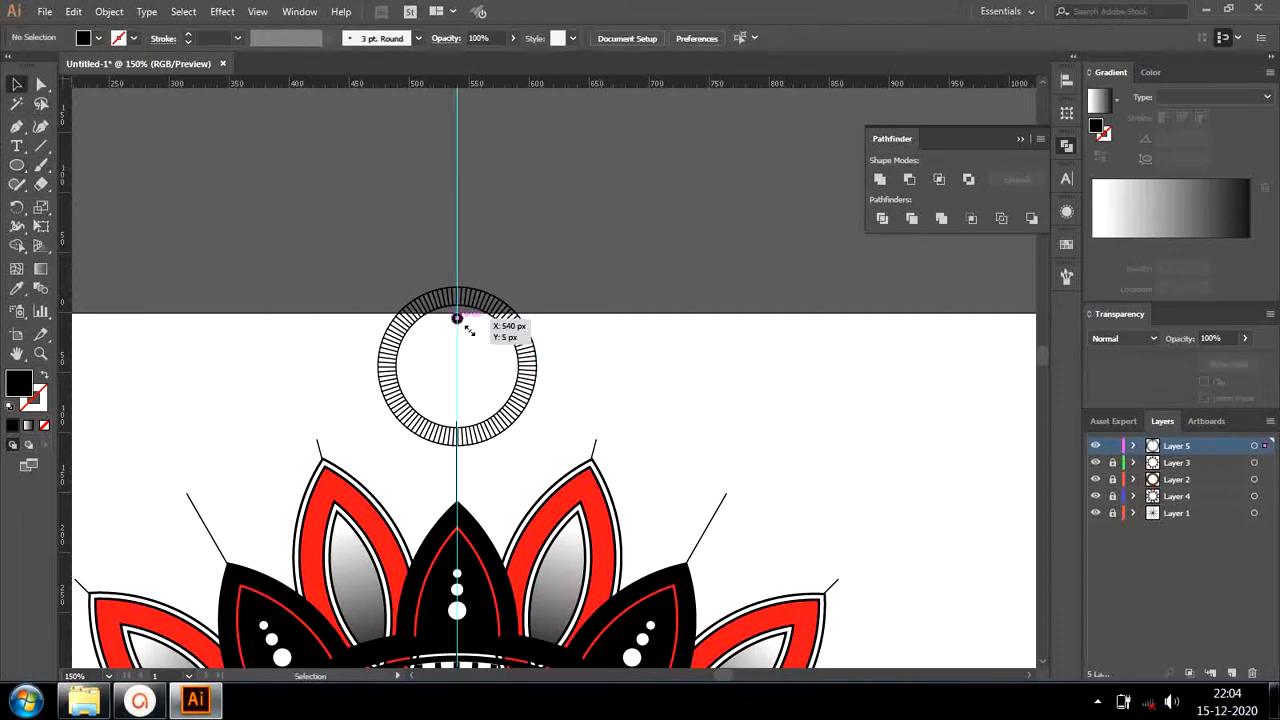
Rotate copies of the black dot around the ring's centre at 360/12 degrees to form a circle of twelve dots.
click(460, 321)
click(19, 209)
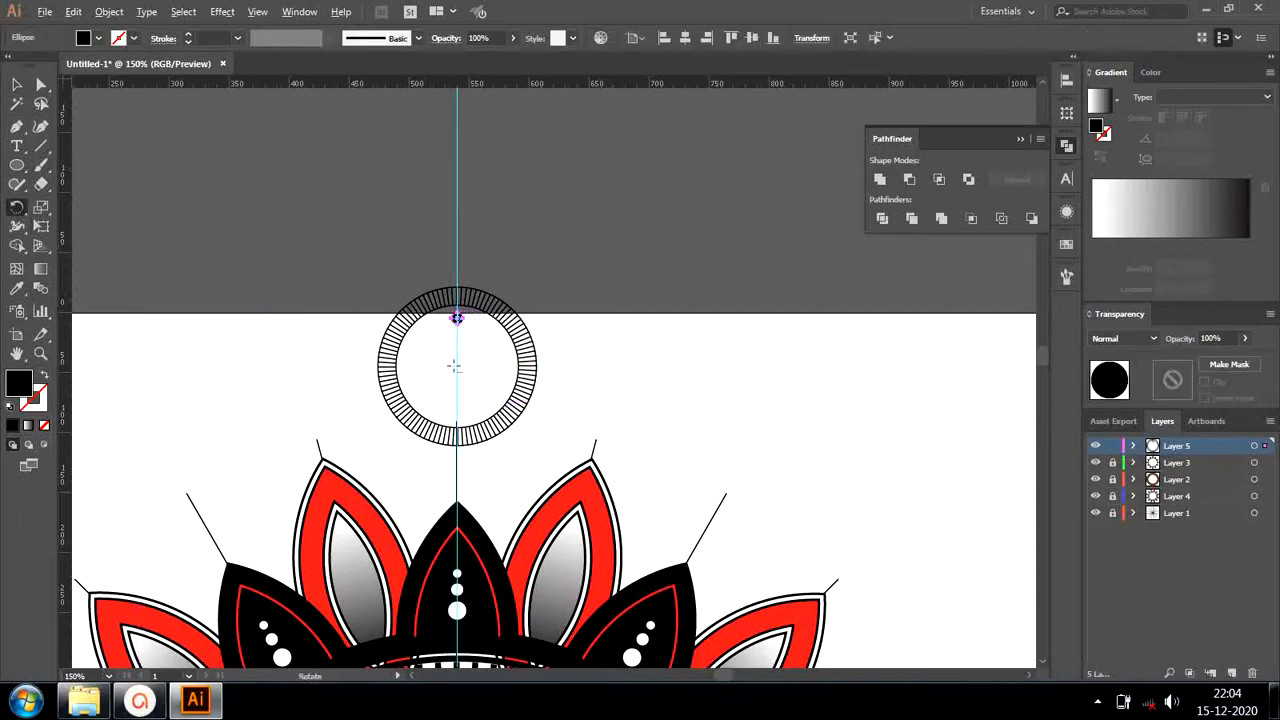
alt+click(456, 318)
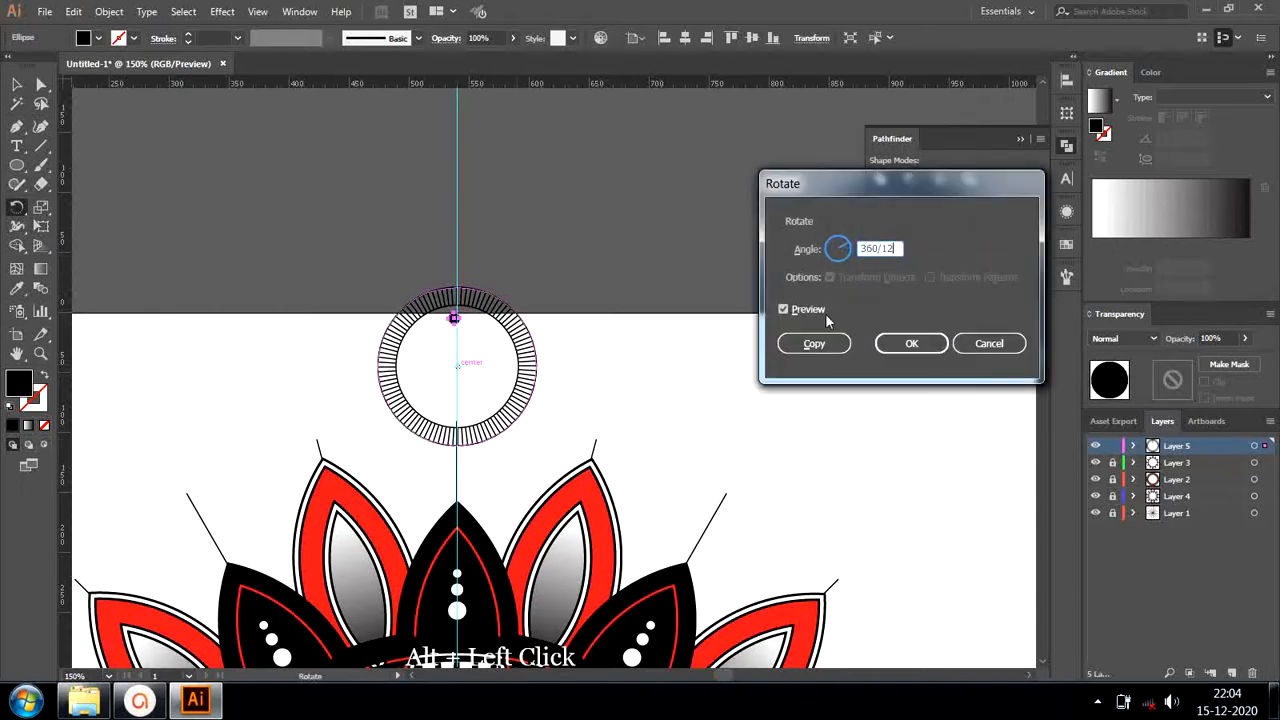
click(813, 344)
key(ctrl+d)
key(ctrl+d)
key(ctrl+d)
key(ctrl+d)
key(ctrl+d)
key(ctrl+d)
key(ctrl+d)
key(ctrl+d)
key(ctrl+d)
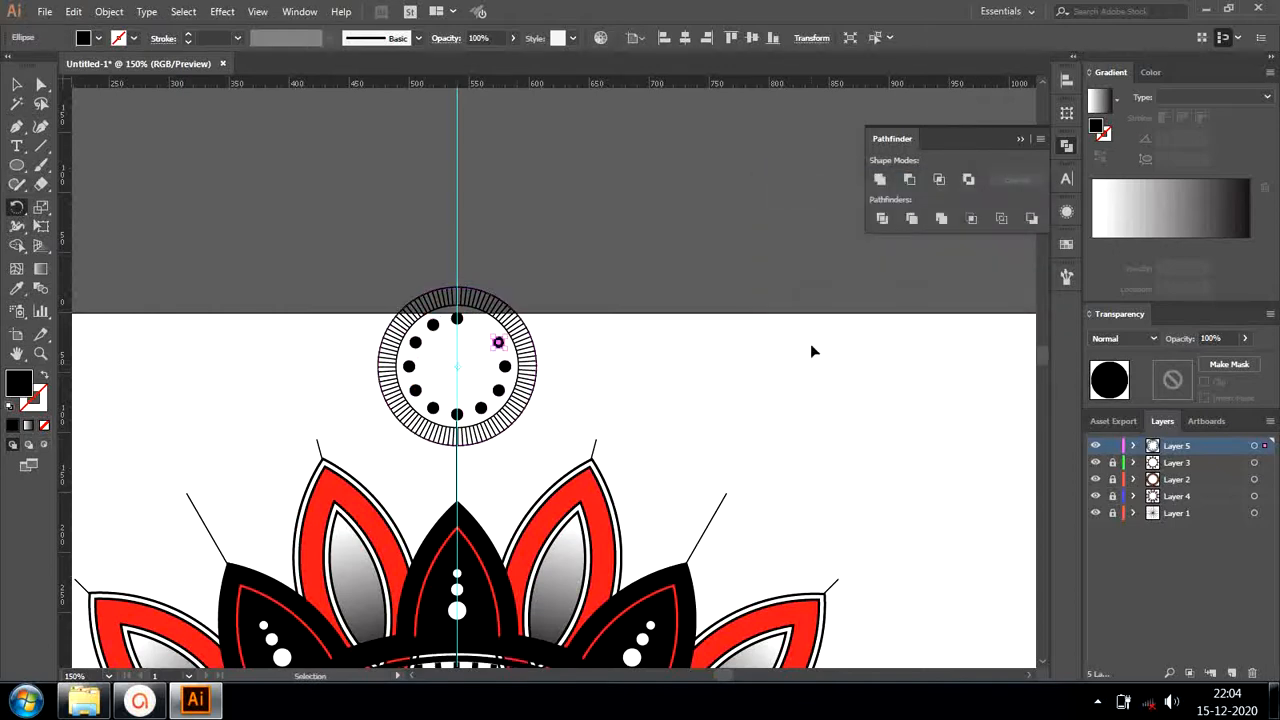
Group the whole circular ornament and move it straight down the vertical guide to overlap the tip of the top black petal.
click(17, 85)
drag(297, 277, 567, 446)
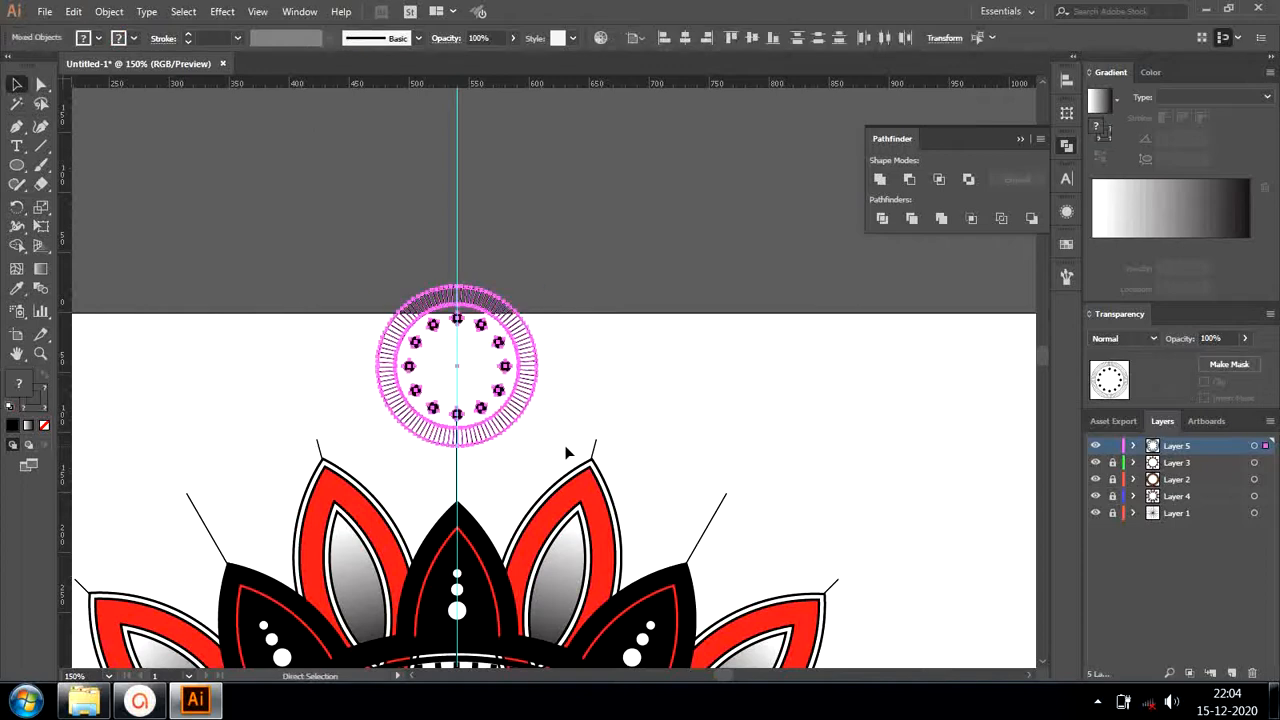
scroll(580, 360, down, 3)
click(443, 277)
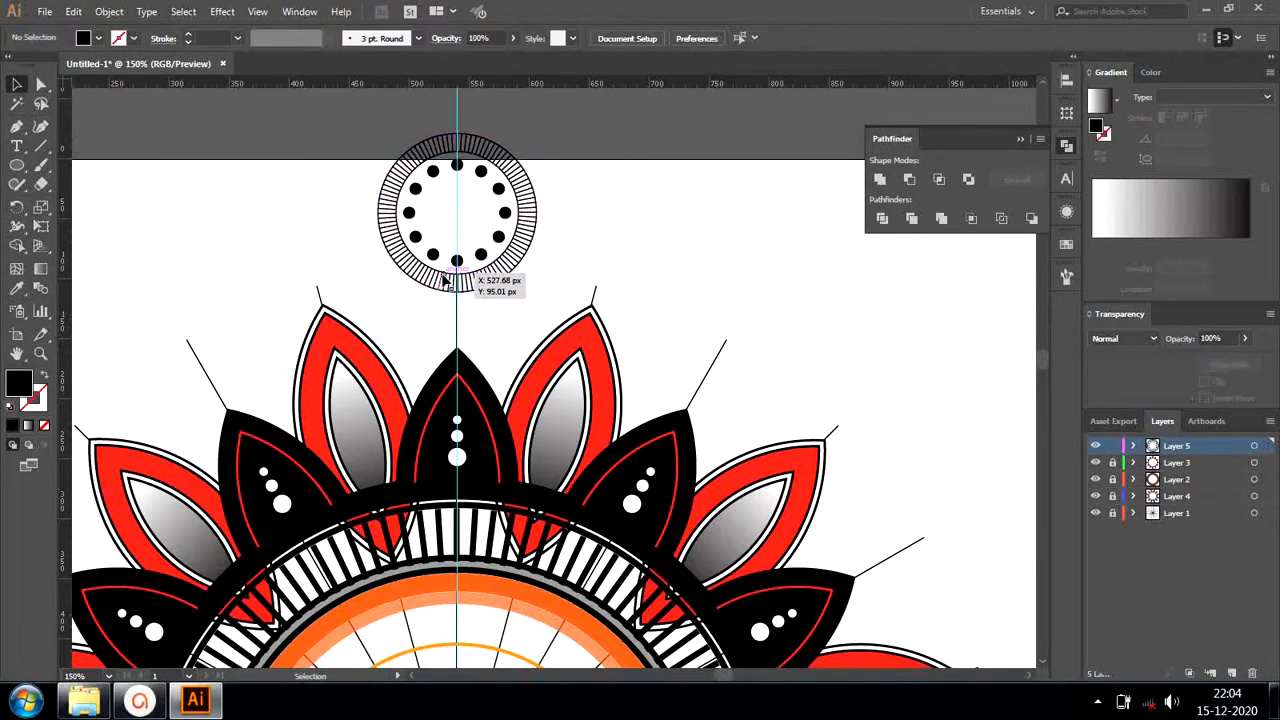
drag(443, 277, 545, 303)
drag(498, 240, 507, 420)
key(a)
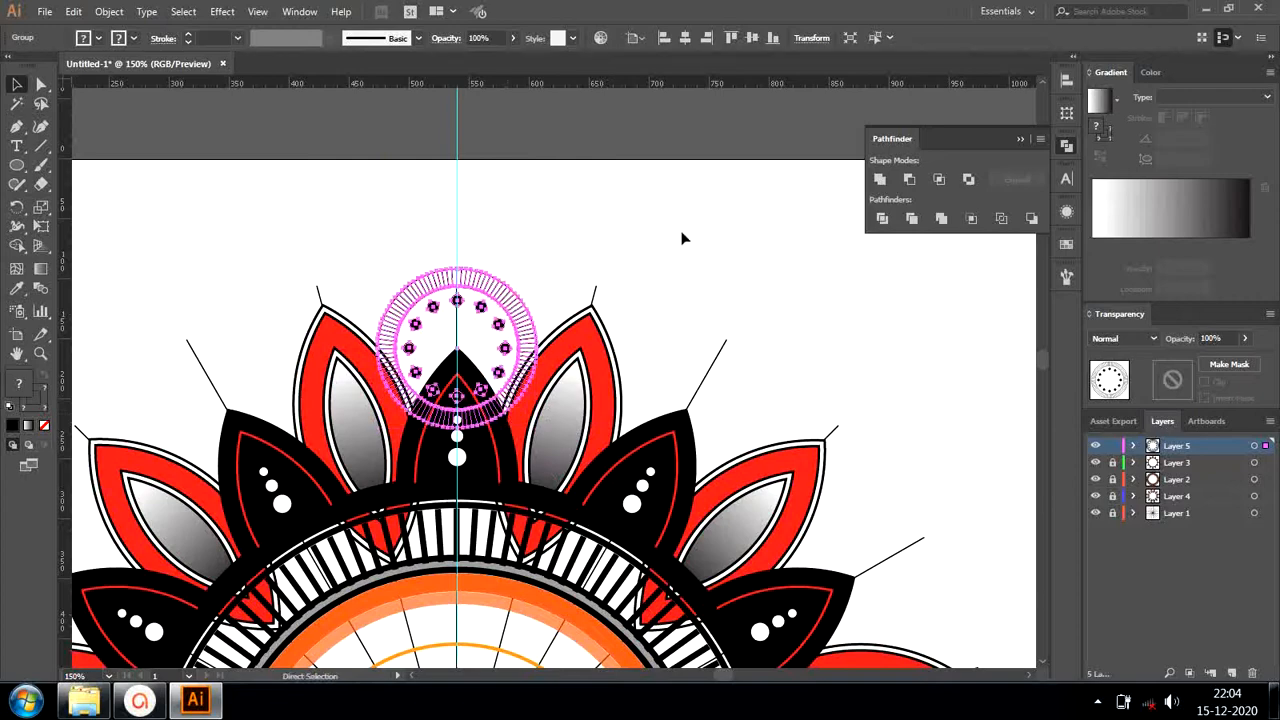
Enlarge the circular ornament proportionally from its centre so it reaches over the neighbouring red petals.
key(ctrl+plus)
key(ctrl+minus)
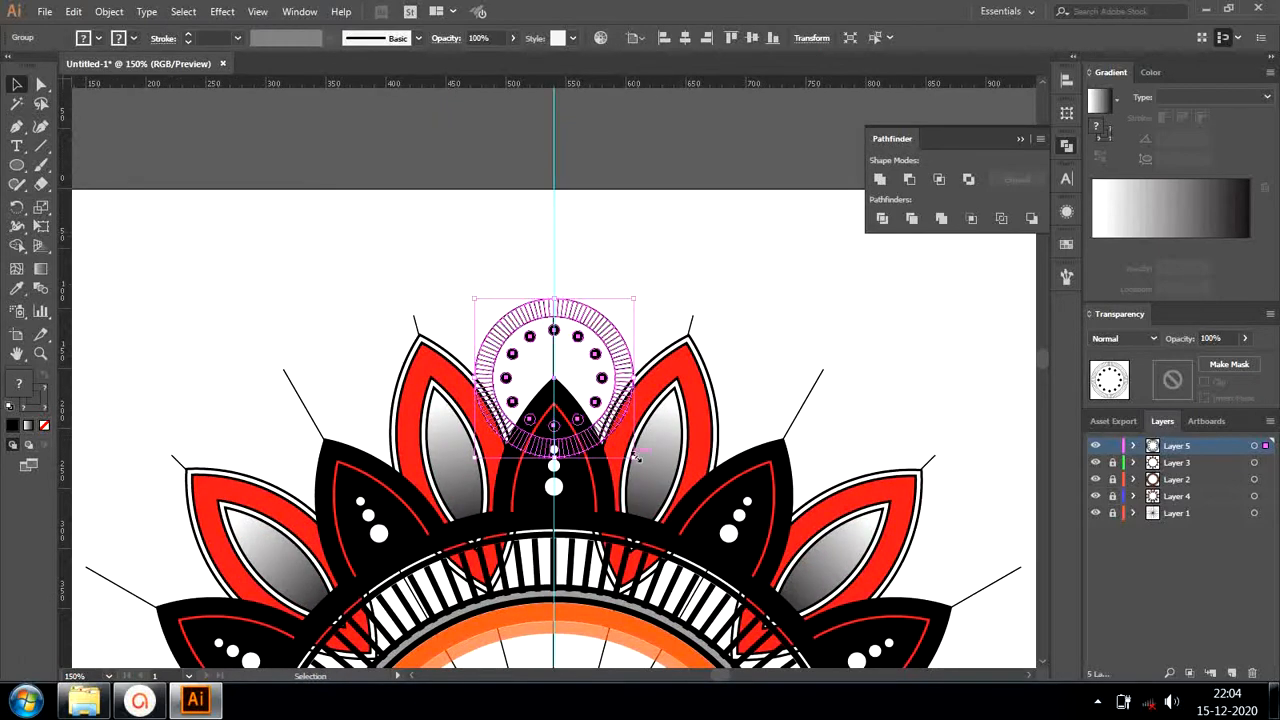
drag(636, 456, 666, 475)
key(ctrl+minus)
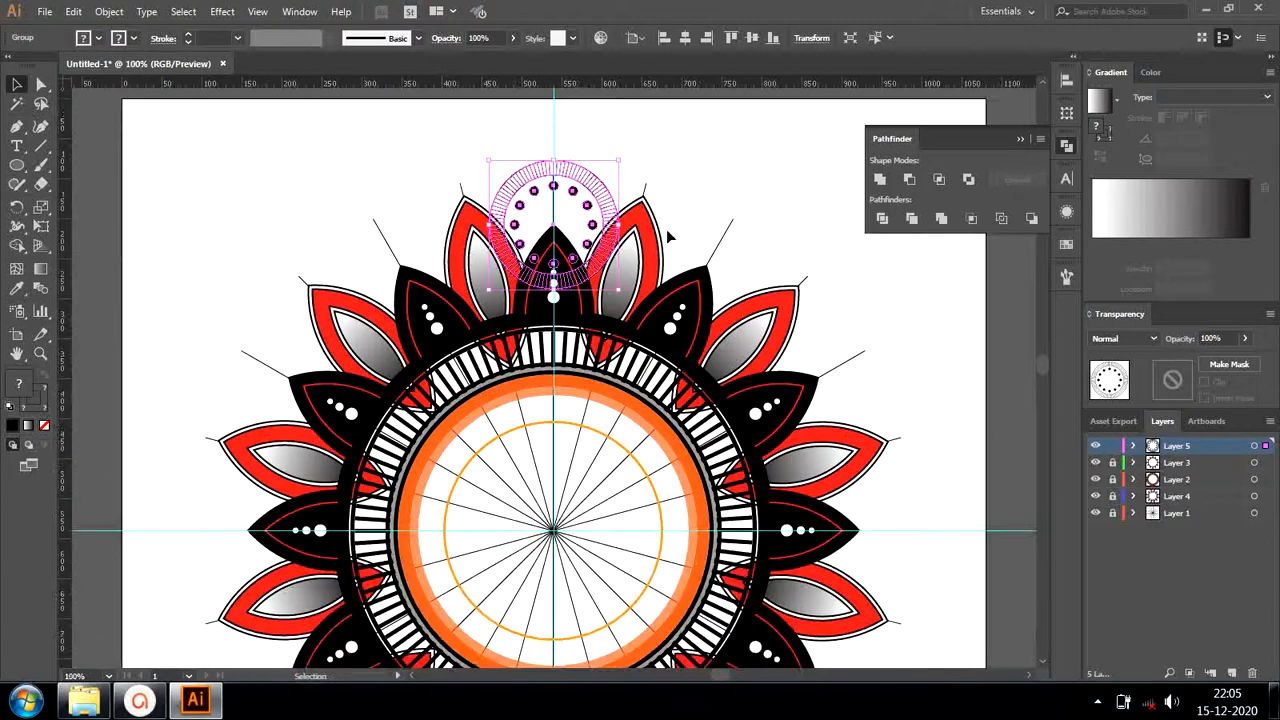
Rotate copies of the ornament around the mandala's centre at 360/12 degrees for twelve in total, then clear the selection.
scroll(668, 236, up, 2)
scroll(660, 234, down, 1)
click(16, 207)
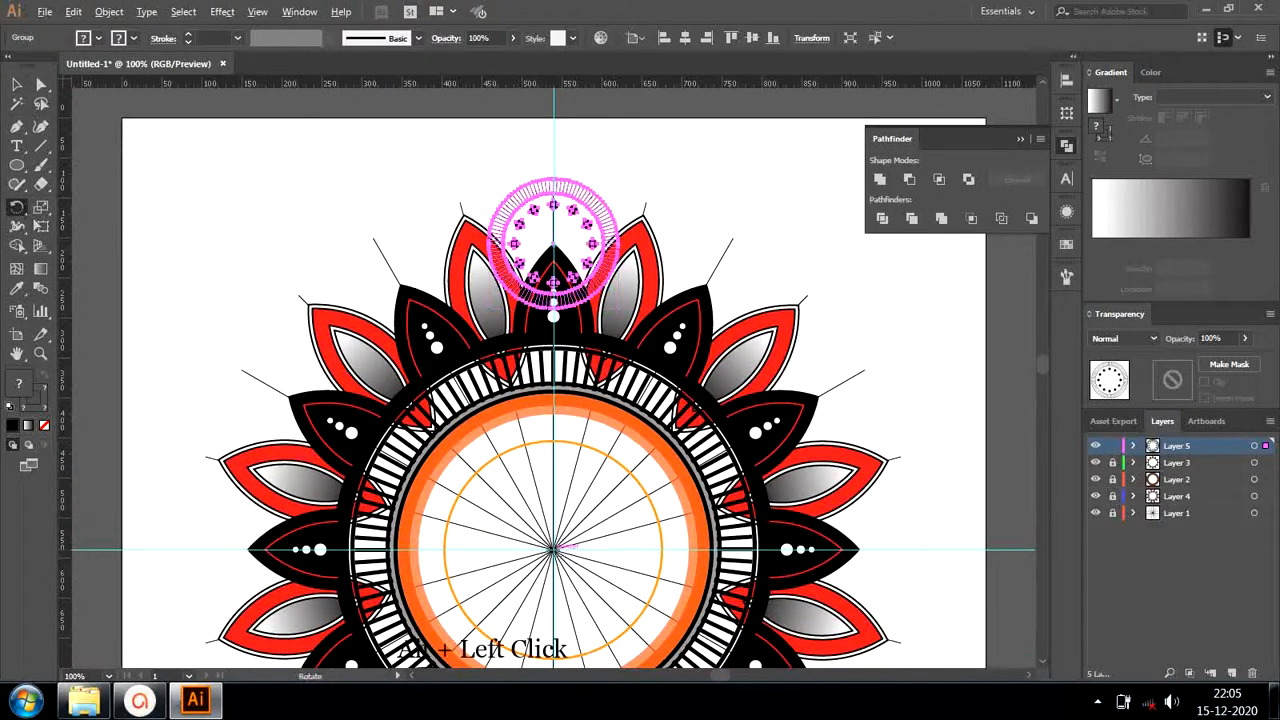
alt+click(553, 548)
text(360/12)
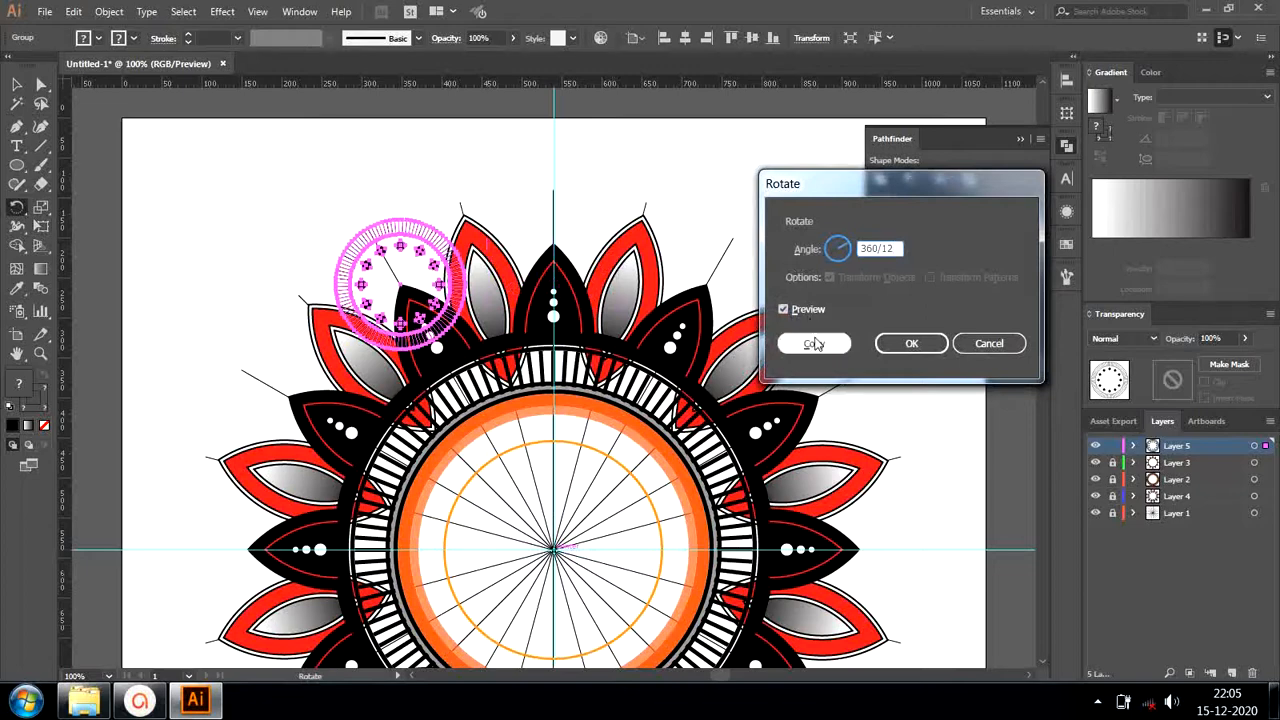
click(813, 343)
key(ctrl+d)
key(ctrl+minus)
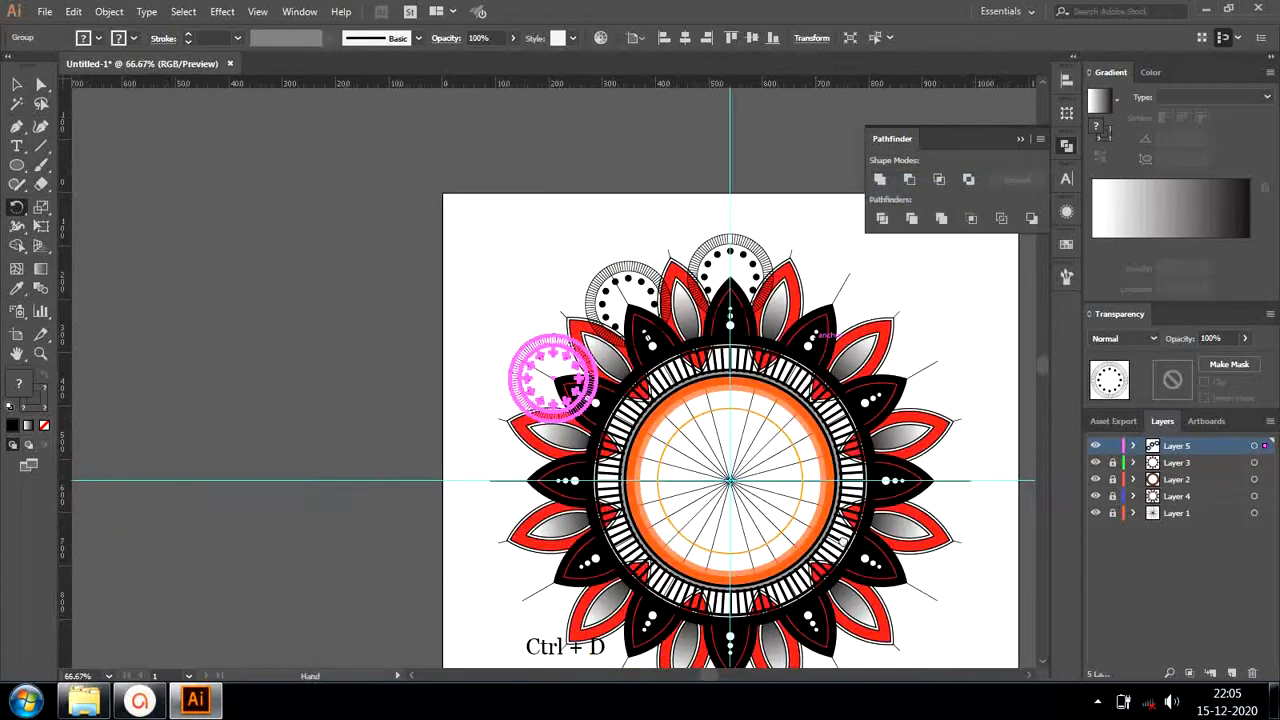
drag(842, 541, 597, 492)
key(ctrl+d)
key(ctrl+d)
key(ctrl+d)
key(ctrl+d)
key(ctrl+d)
key(ctrl+d)
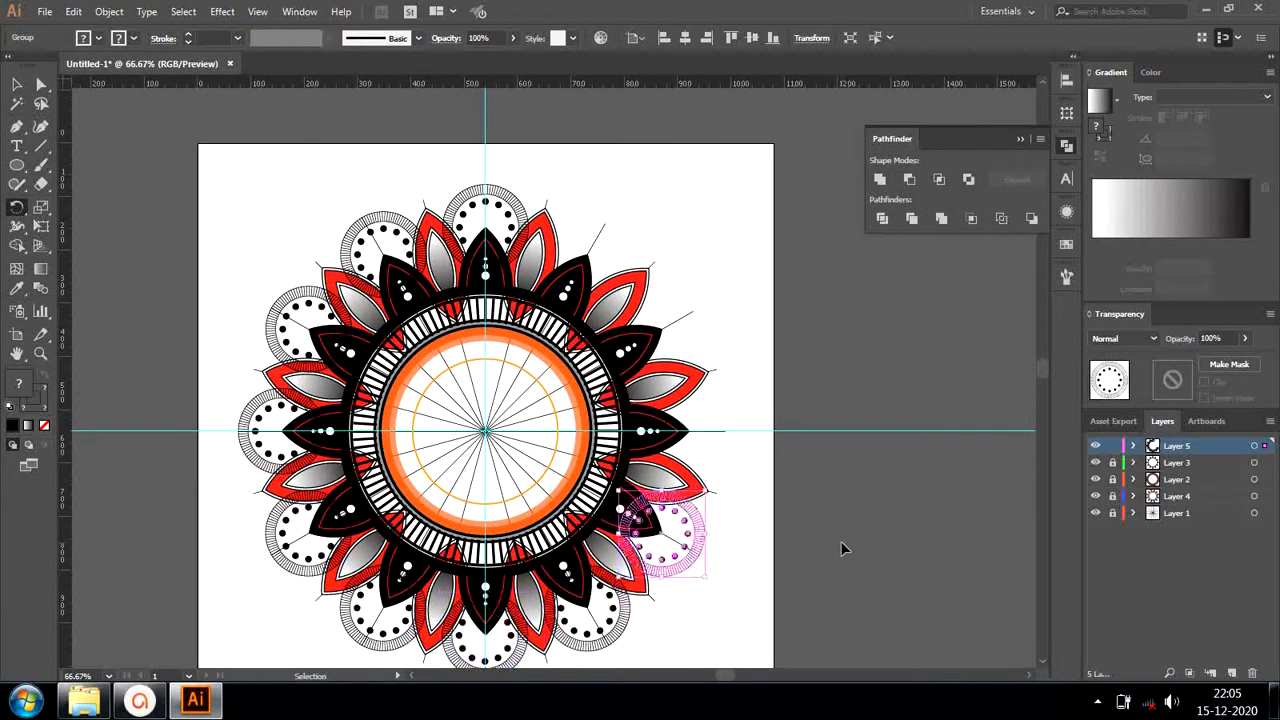
key(ctrl+d)
key(ctrl+d)
key(ctrl+d)
key(v)
key(ctrl+shift+a)
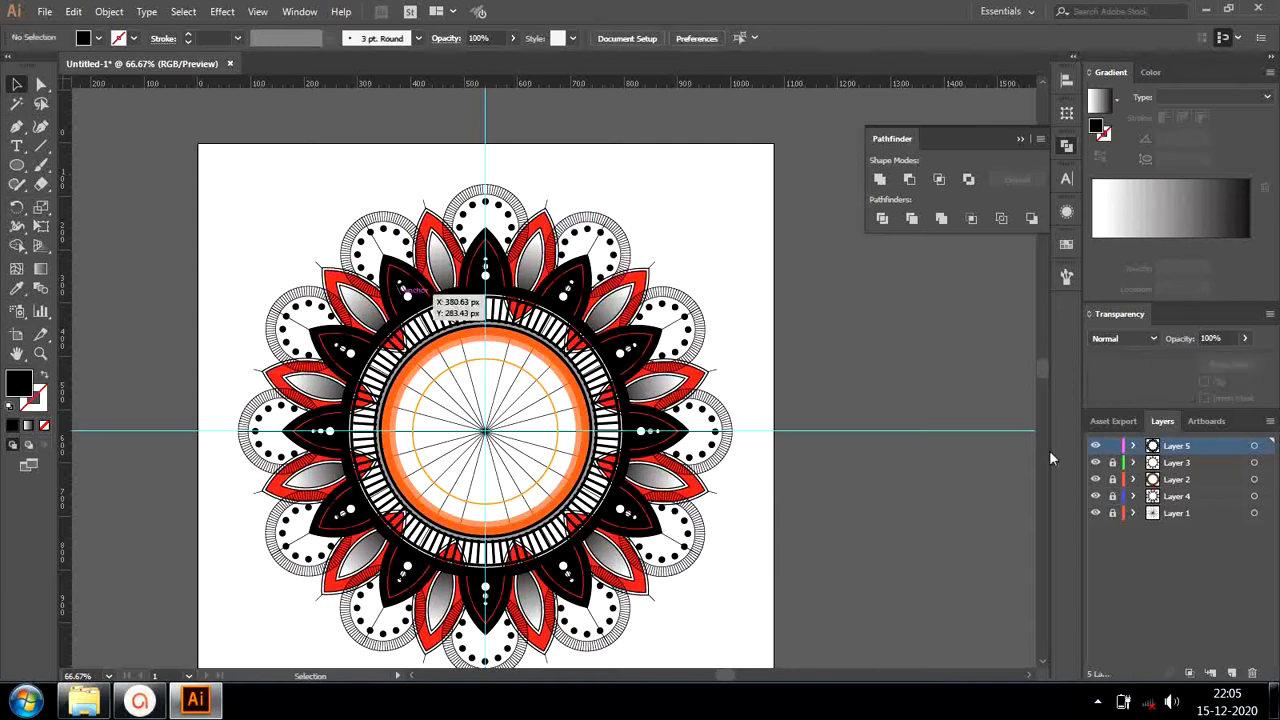
Move Layer 5 below Layer 4 in the stacking order to place the circular ornaments behind all the petals.
drag(1176, 446, 1180, 497)
scroll(784, 428, down, 2)
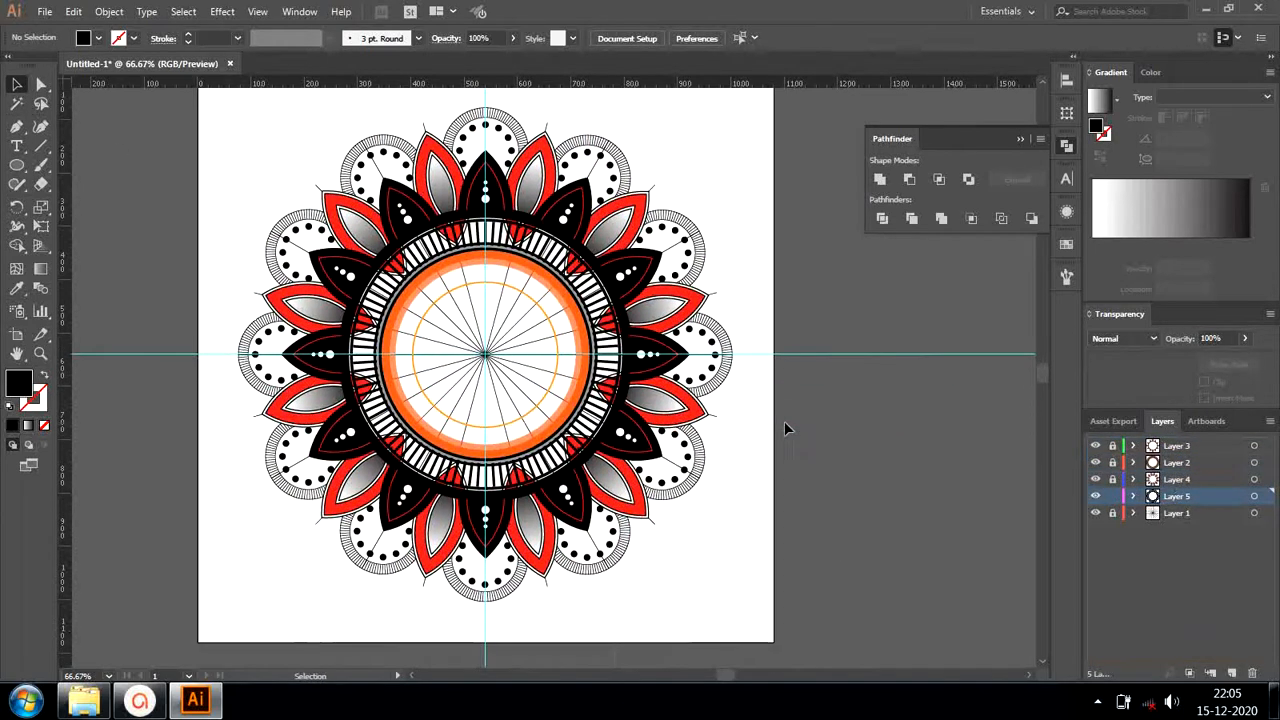
scroll(785, 423, up, 1)
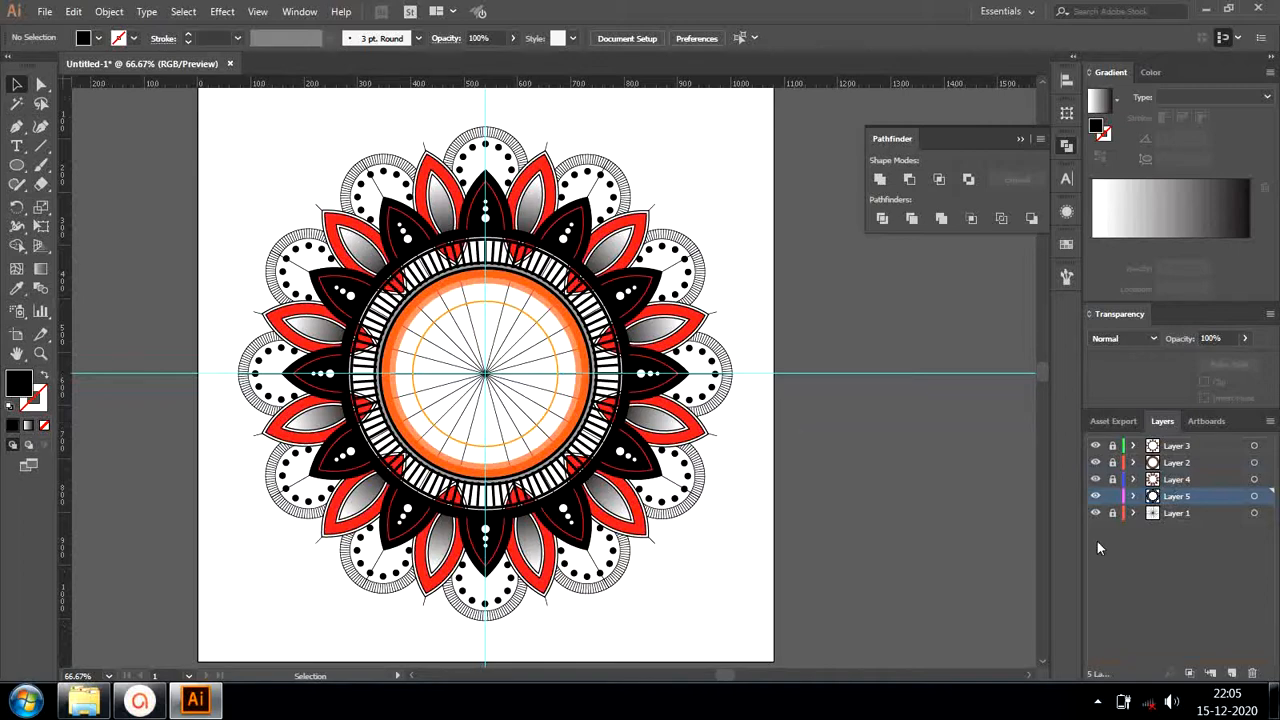